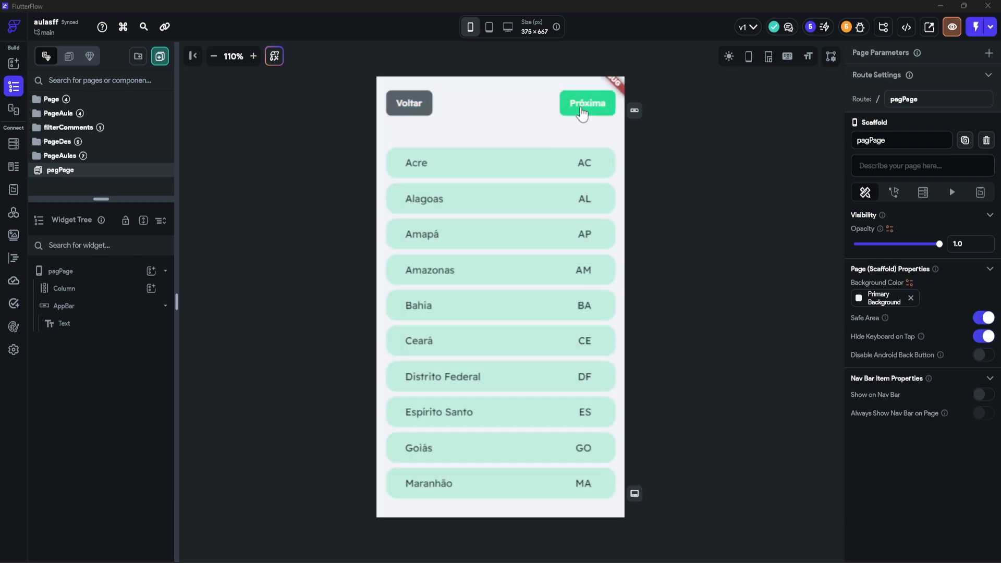
Page forward and back through the finished state list with the Próxima and Voltar buttons to examine its pagination.
{"action": "left_click", "coordinate": [582, 107]}
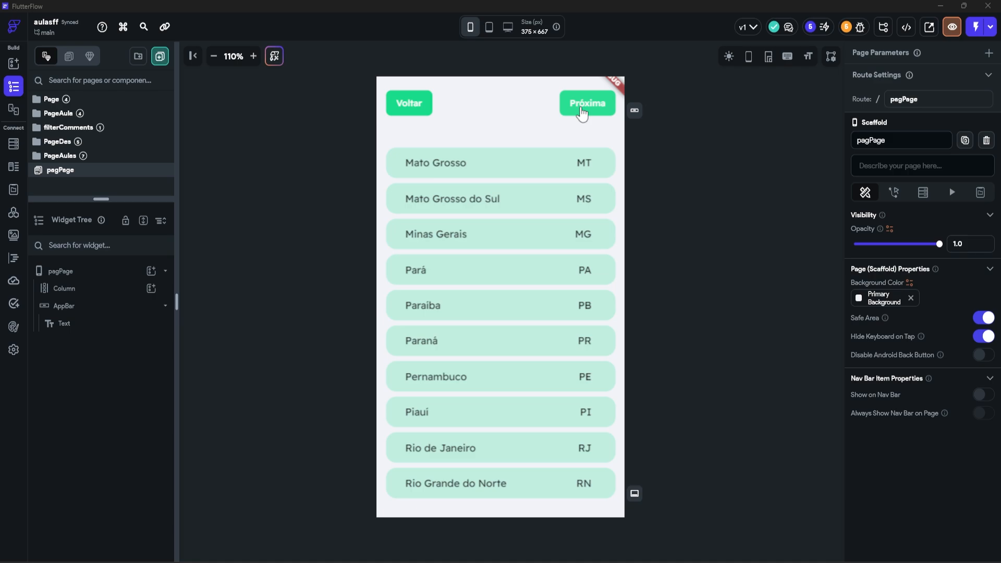
{"action": "left_click", "coordinate": [582, 112]}
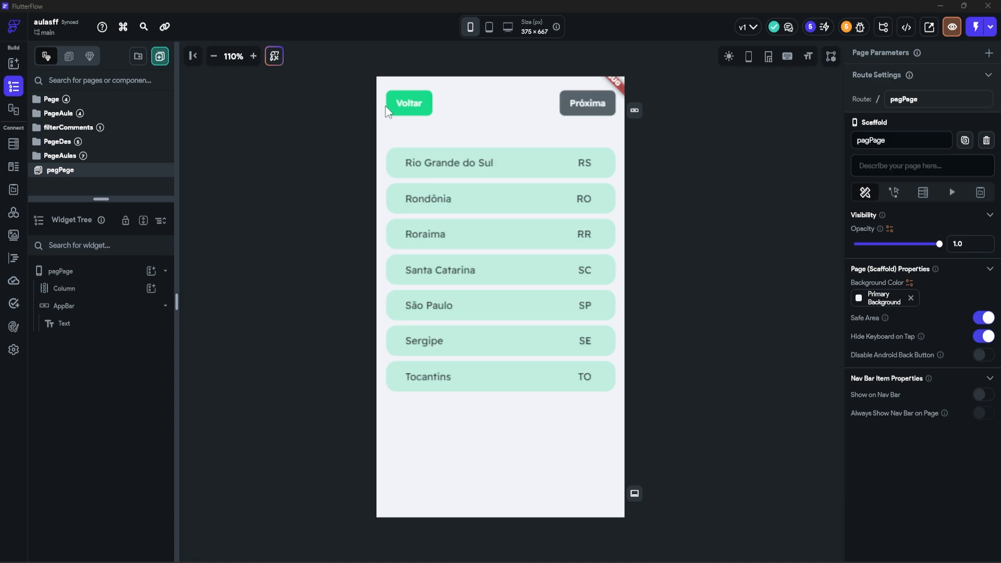
{"action": "left_click", "coordinate": [399, 110]}
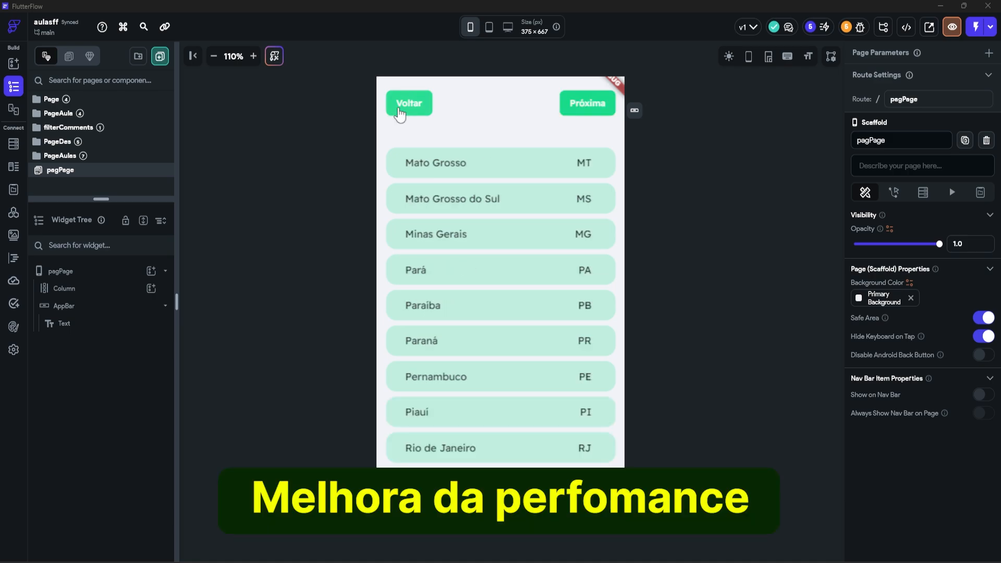
{"action": "left_click", "coordinate": [400, 111]}
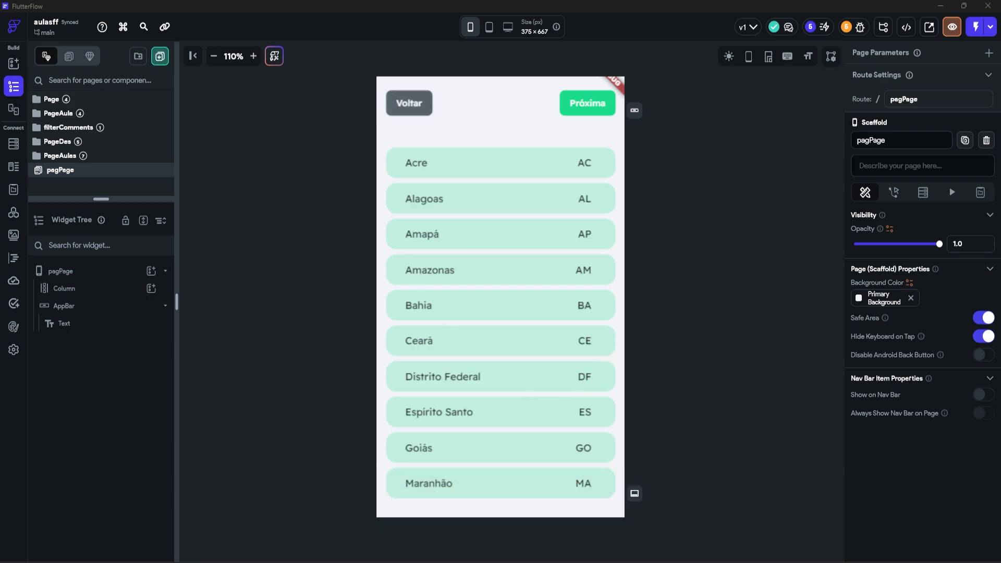
{"action": "left_click", "coordinate": [579, 109]}
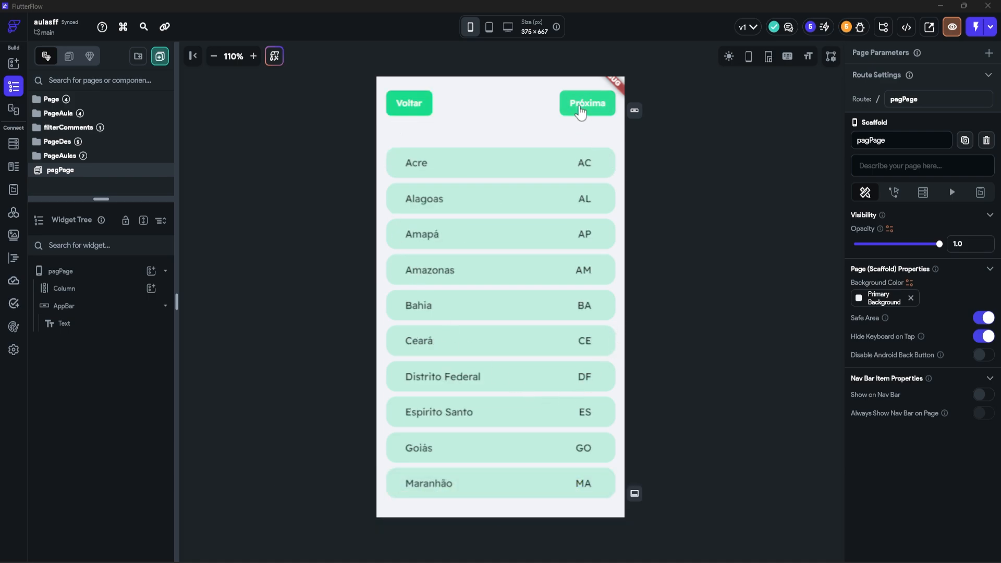
{"action": "left_click", "coordinate": [580, 110]}
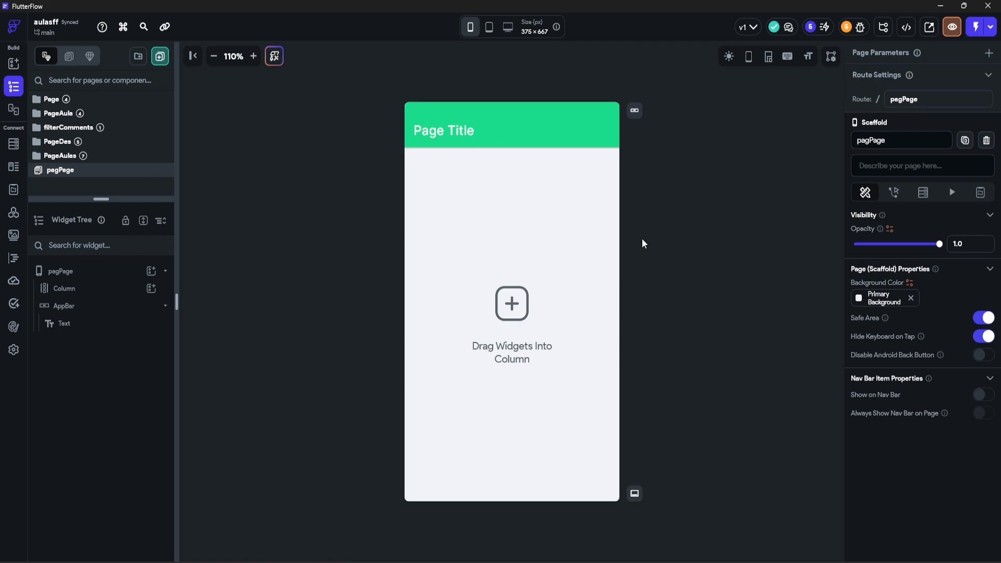
Delete the AppBar from pagPage and add a Row to the page's Column.
{"action": "left_click", "coordinate": [96, 307]}
{"action": "key", "text": "Delete"}
{"action": "left_click", "coordinate": [151, 288]}
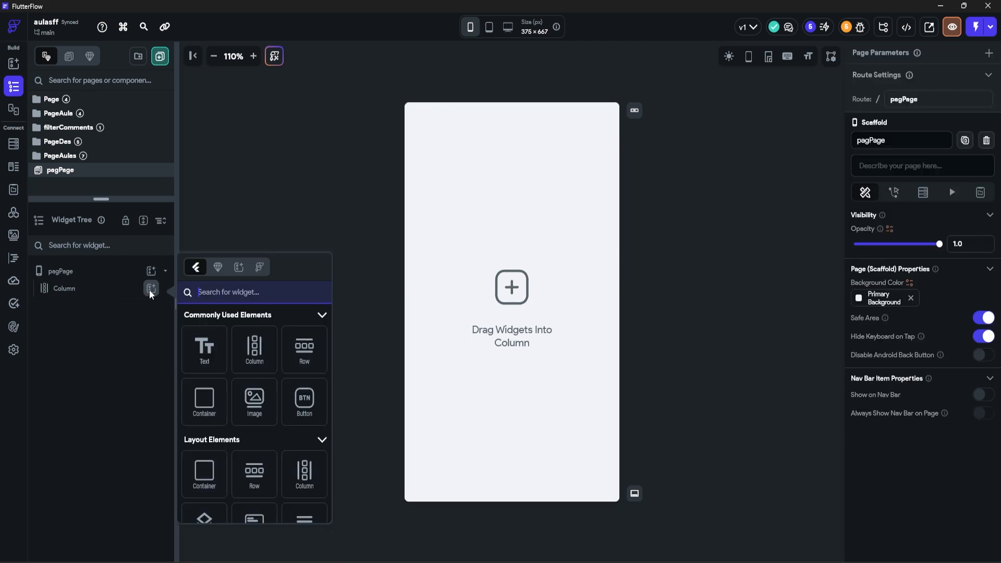
{"action": "left_click", "coordinate": [301, 357]}
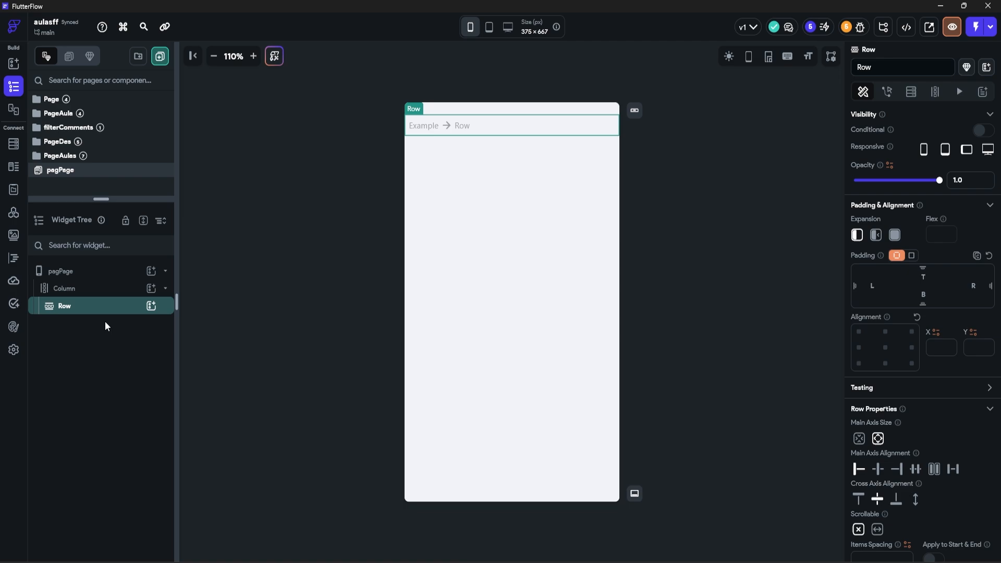
Add a ListView to the page's Column, below the Row.
{"action": "left_click", "coordinate": [133, 295]}
{"action": "left_click", "coordinate": [150, 288]}
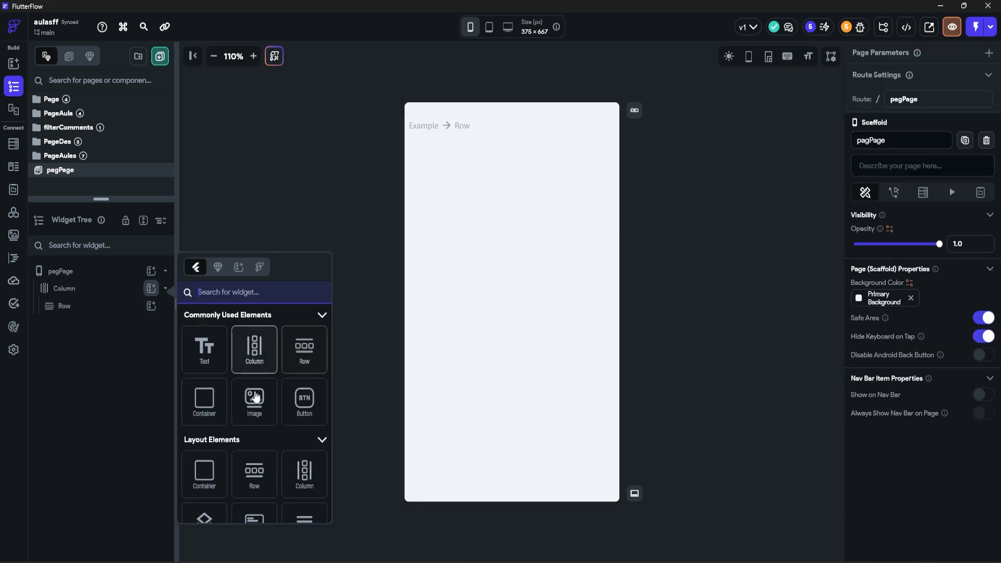
{"action": "scroll", "coordinate": [254, 417], "scroll_direction": "down", "scroll_amount": 1}
{"action": "left_click", "coordinate": [304, 471]}
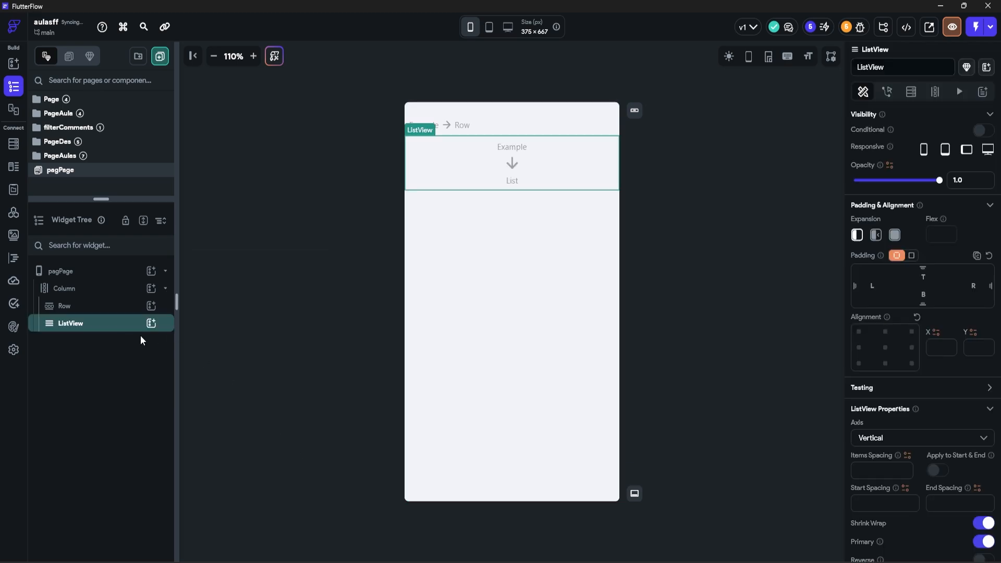
Add a Button to the Row above the ListView and set its text to "Voltar".
{"action": "left_click", "coordinate": [68, 308]}
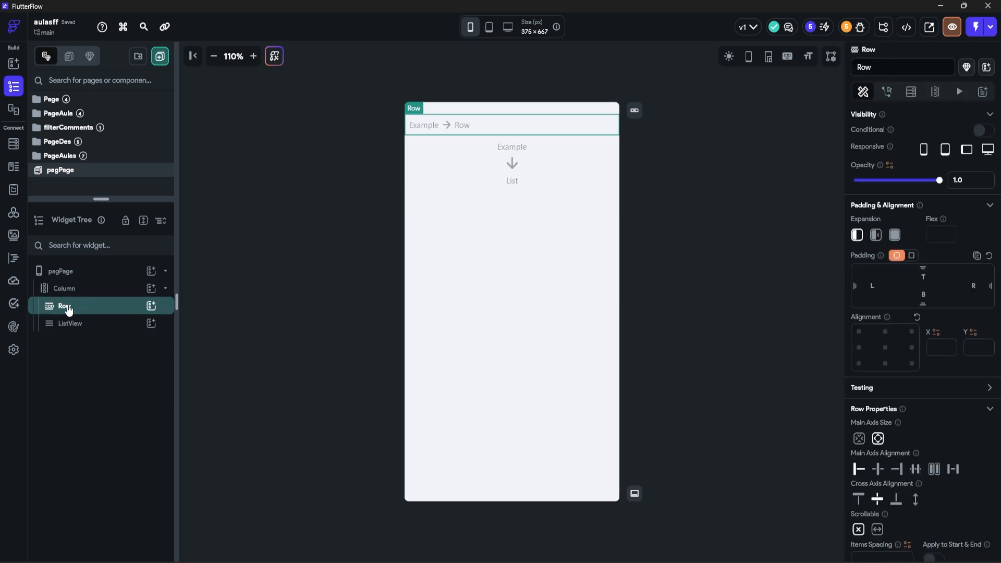
{"action": "left_click", "coordinate": [151, 306]}
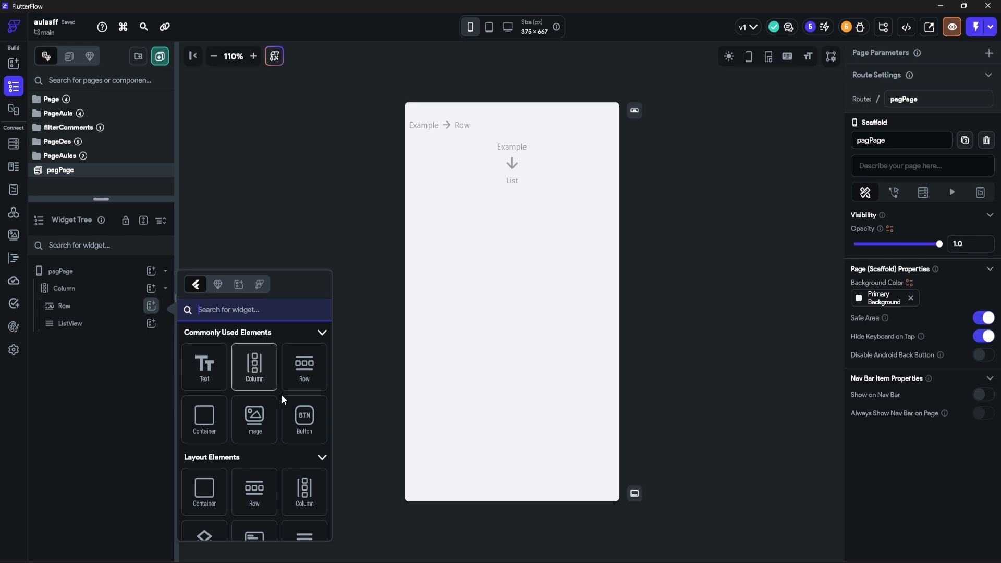
{"action": "left_click", "coordinate": [305, 423]}
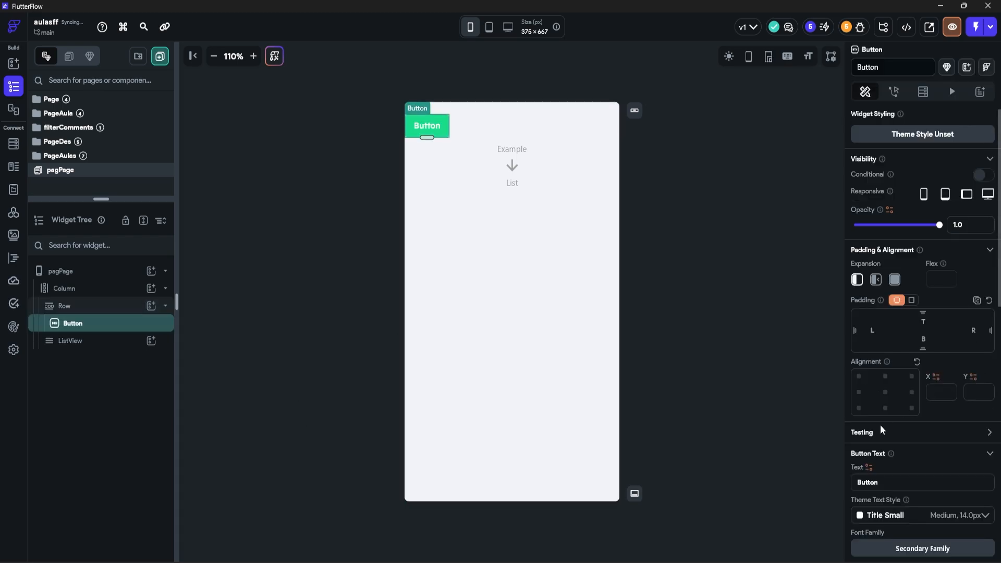
{"action": "scroll", "coordinate": [882, 429], "scroll_direction": "down", "scroll_amount": 2}
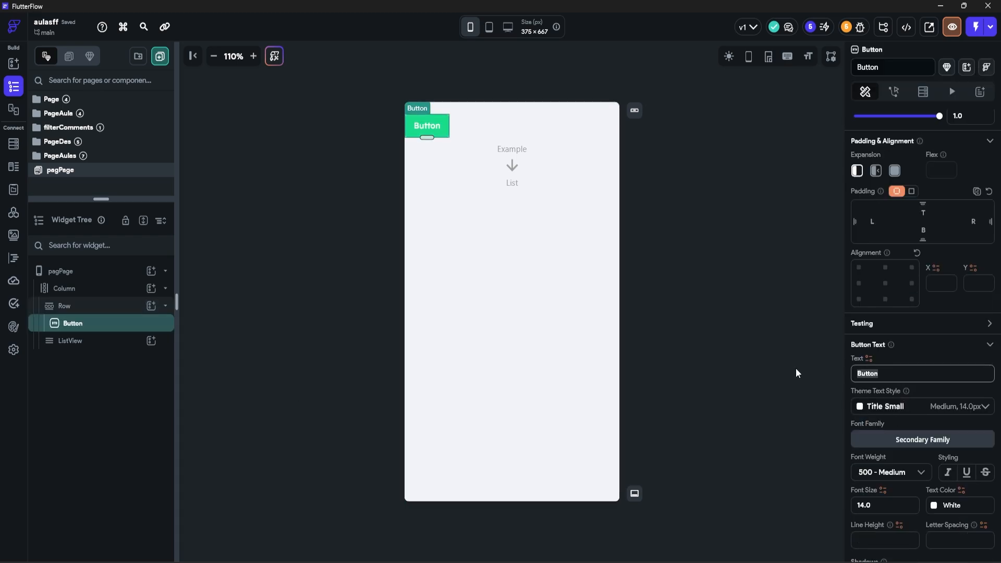
{"action": "type", "text": "Vol"}
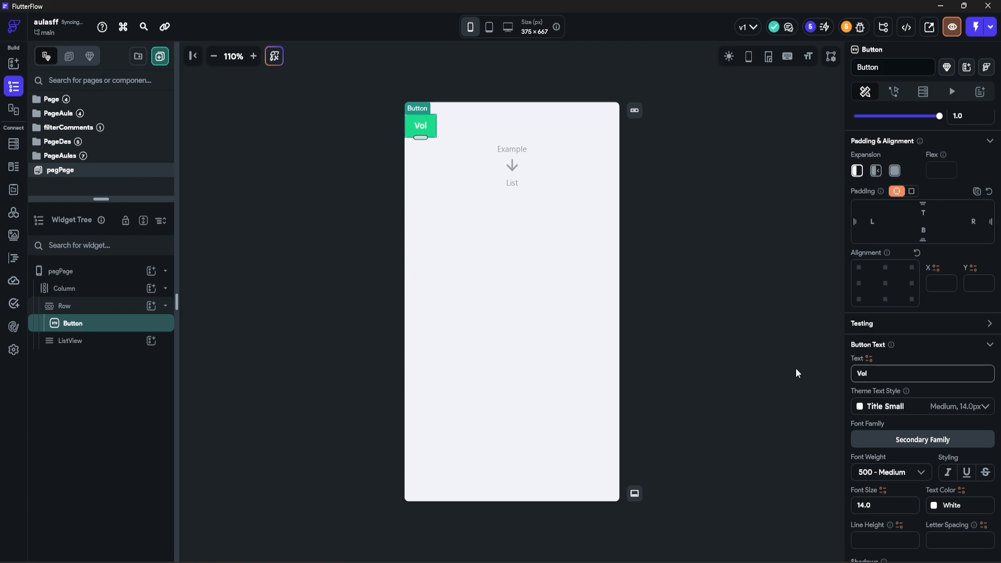
{"action": "type", "text": "tar"}
Duplicate the Voltar button with the text "Próximo" and set the Row's main axis alignment to space between.
{"action": "key", "text": "ctrl+v"}
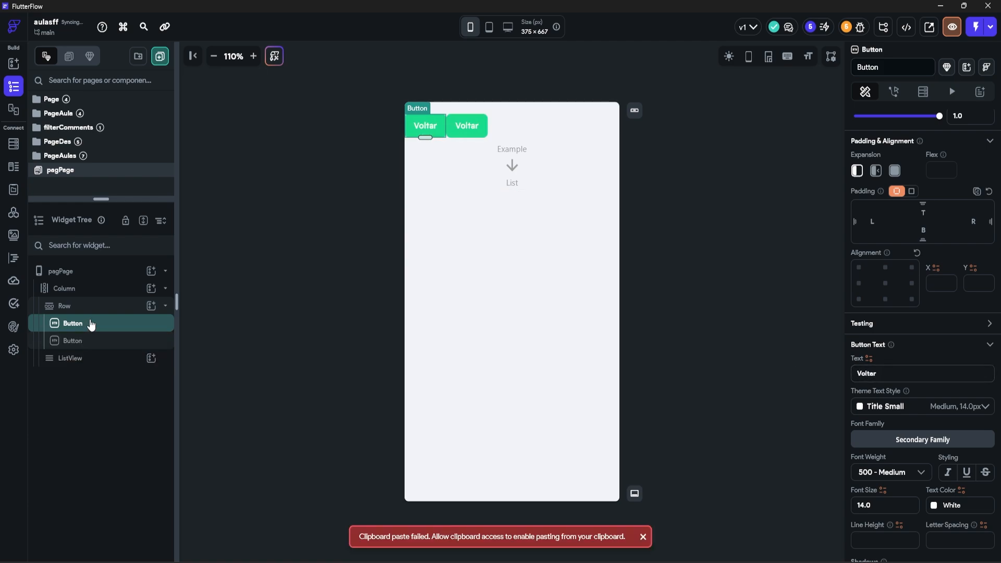
{"action": "left_click", "coordinate": [84, 344]}
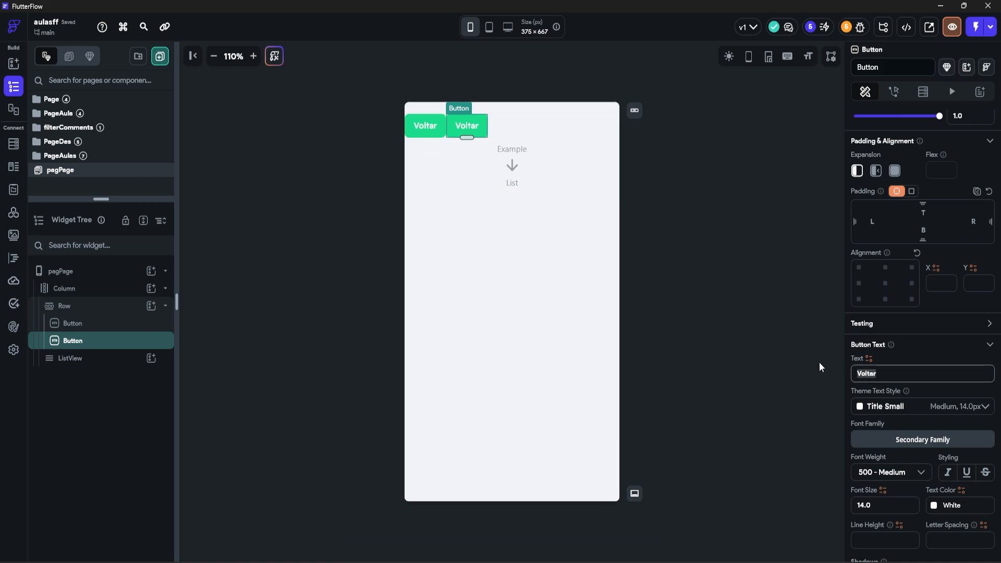
{"action": "type", "text": "Próximo"}
{"action": "left_click", "coordinate": [125, 311]}
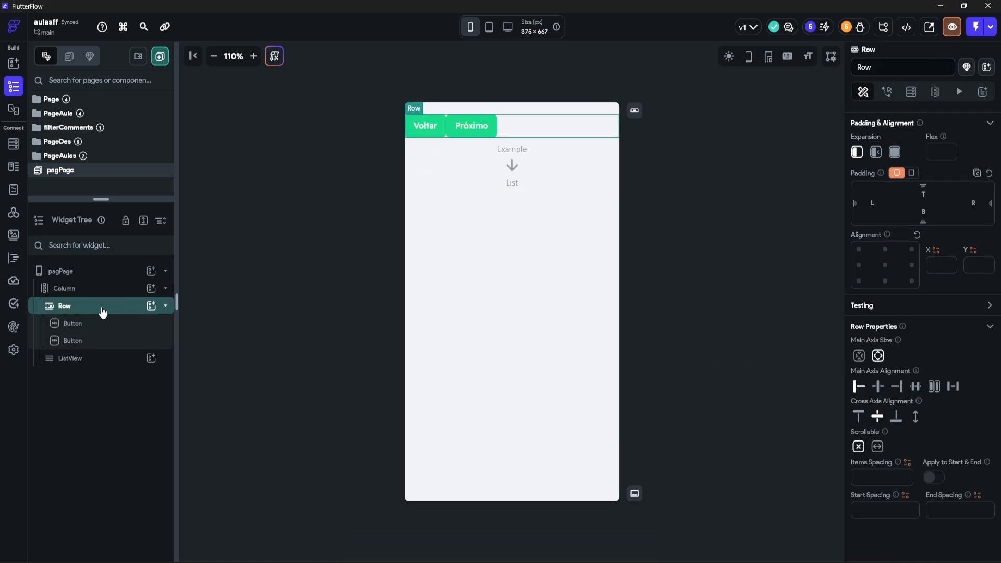
{"action": "left_click", "coordinate": [954, 387]}
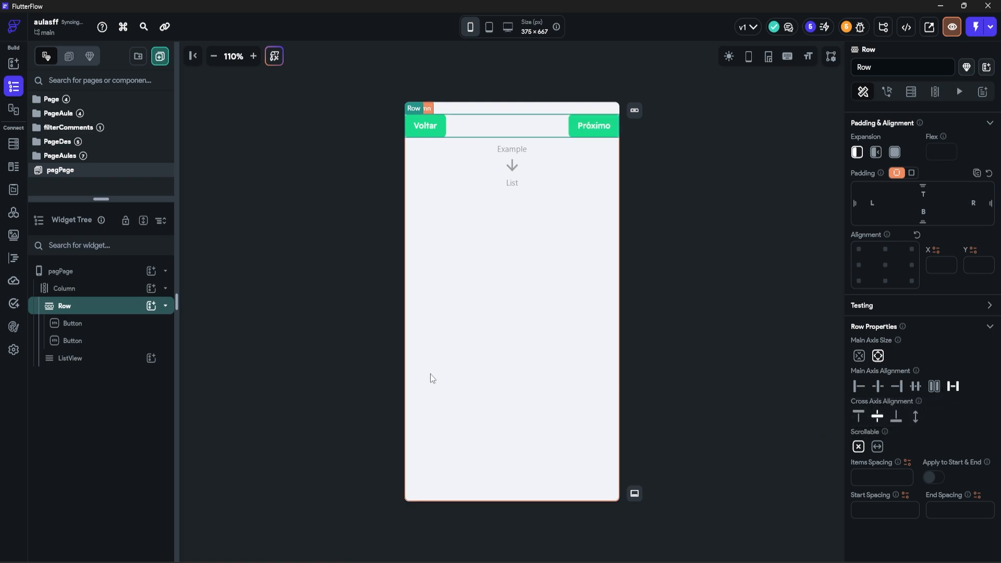
Set the page Column's left and right padding to 12.
{"action": "left_click", "coordinate": [98, 288]}
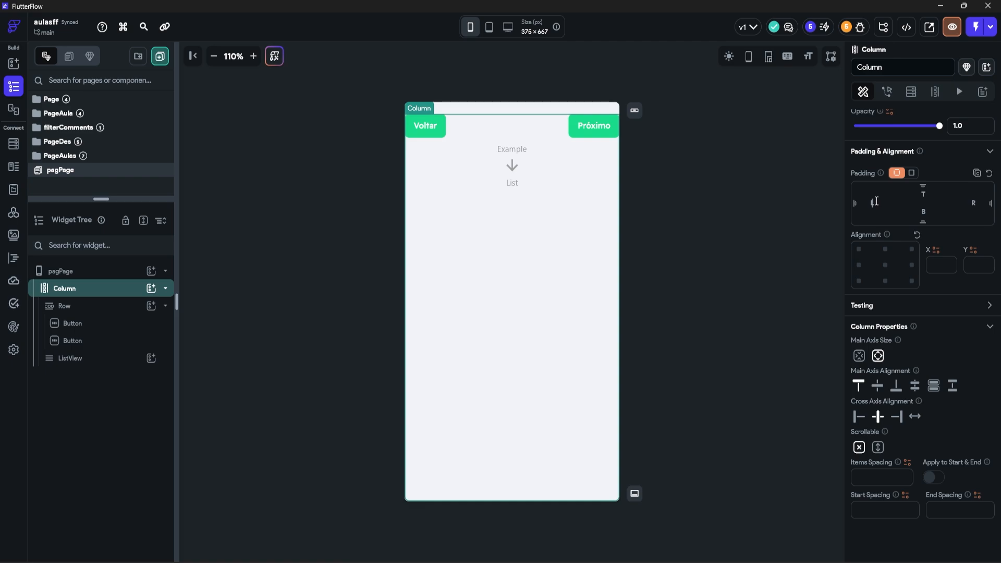
{"action": "left_click", "coordinate": [875, 202]}
{"action": "type", "text": "12"}
{"action": "left_click", "coordinate": [974, 203]}
{"action": "type", "text": "12"}
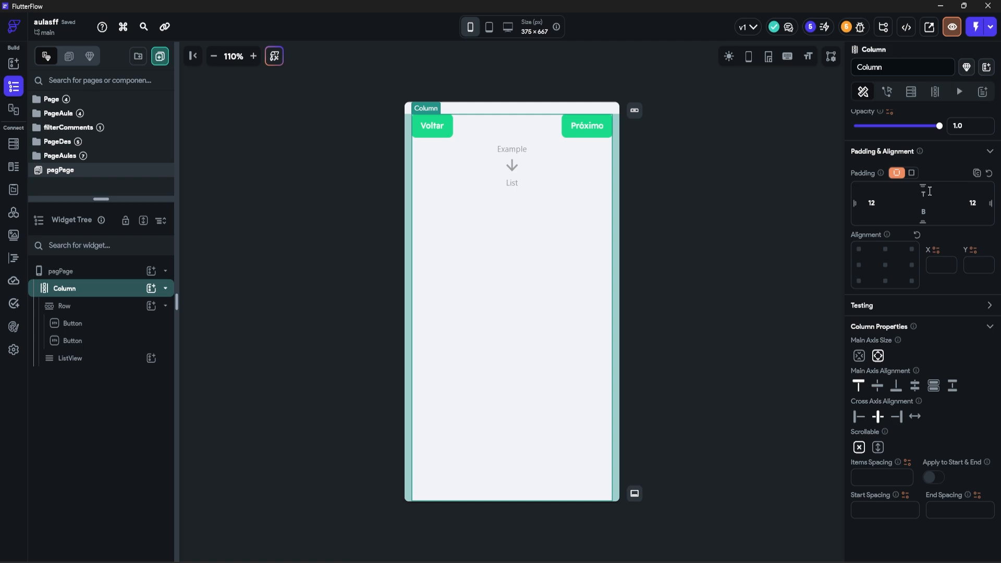
Add a Container to the ListView and place a Row inside that Container.
{"action": "left_click", "coordinate": [83, 359]}
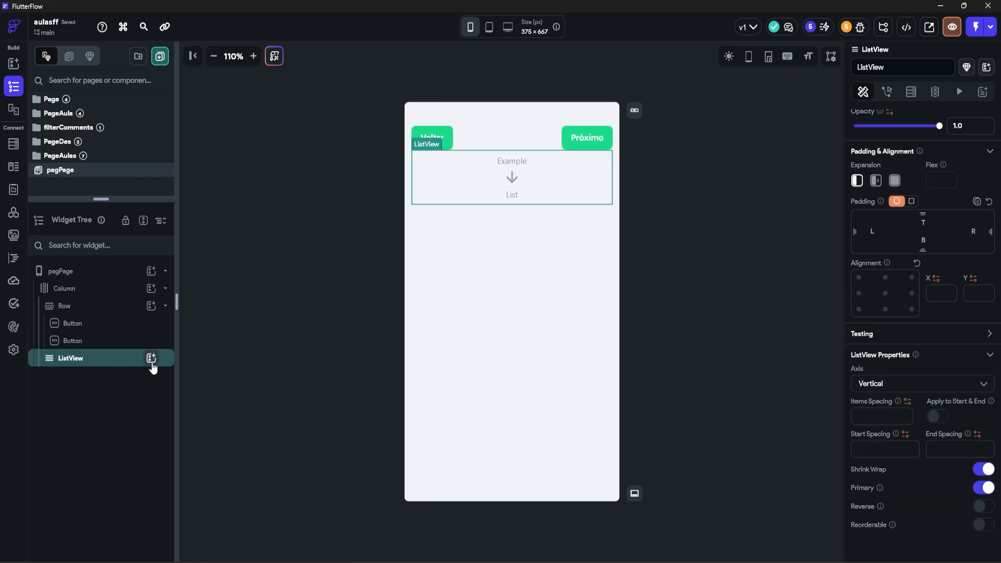
{"action": "left_click", "coordinate": [152, 363]}
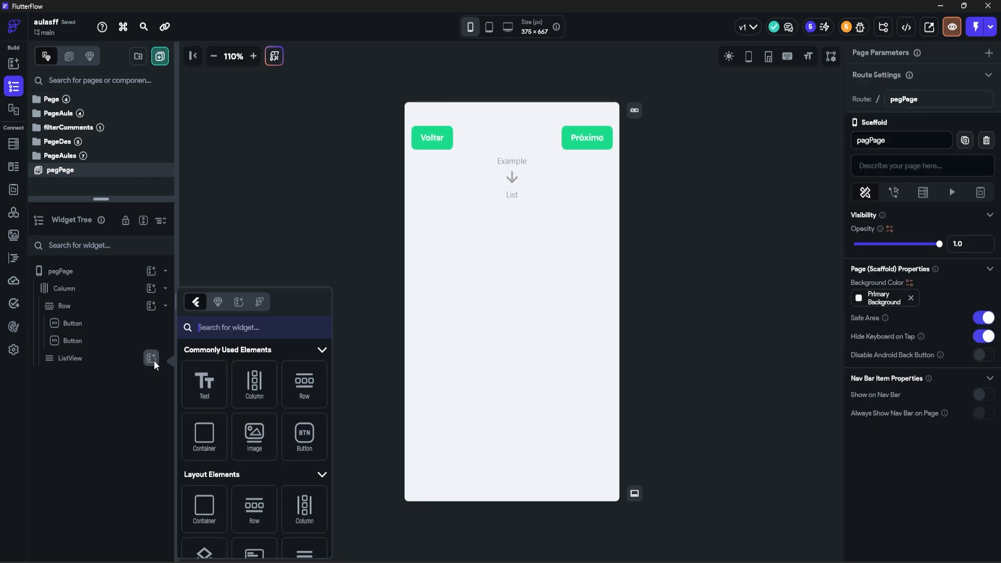
{"action": "left_click", "coordinate": [204, 437]}
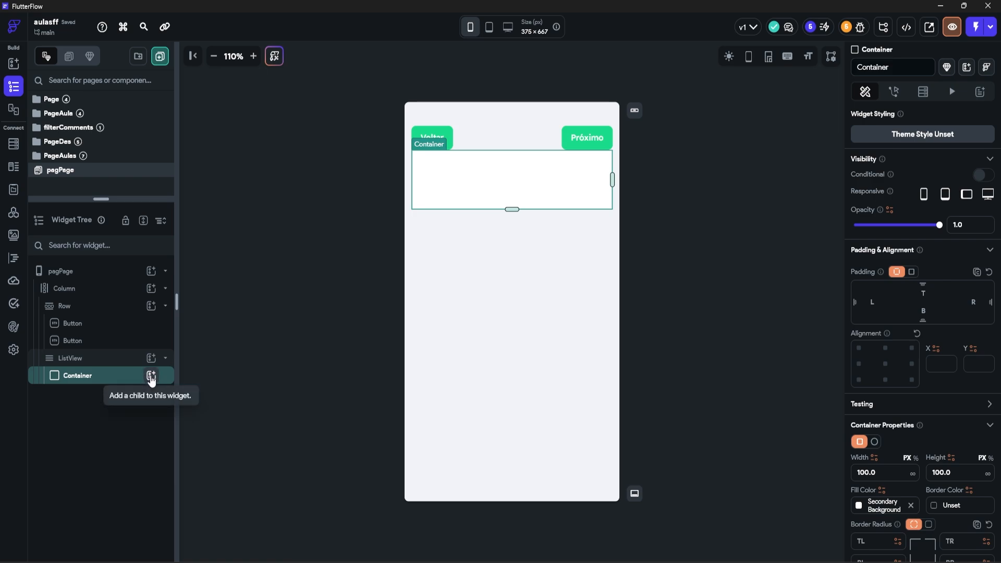
{"action": "left_click", "coordinate": [152, 375]}
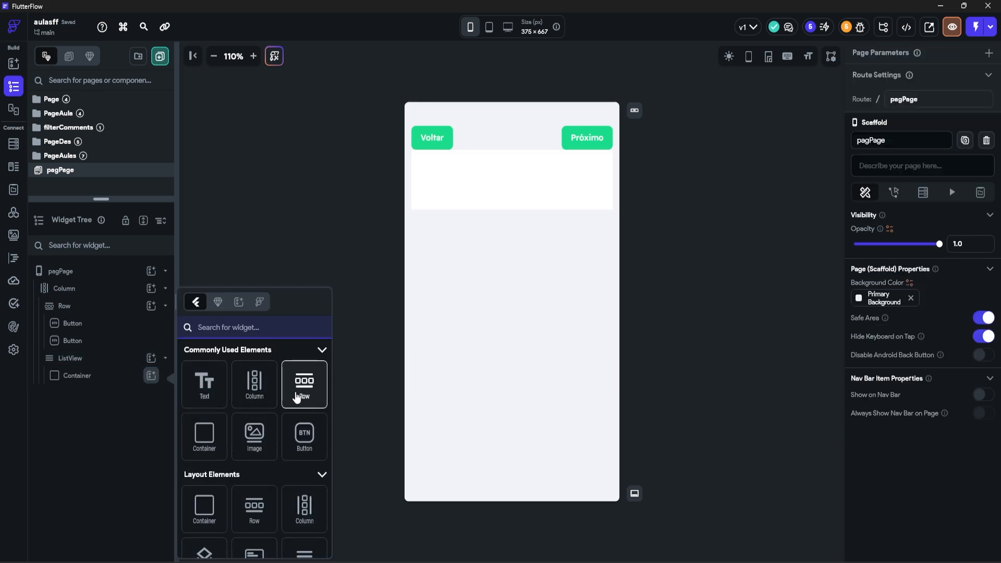
{"action": "left_click", "coordinate": [297, 396]}
Fill the ListView's Container with the Primary theme color at 25% opacity.
{"action": "left_click", "coordinate": [102, 376]}
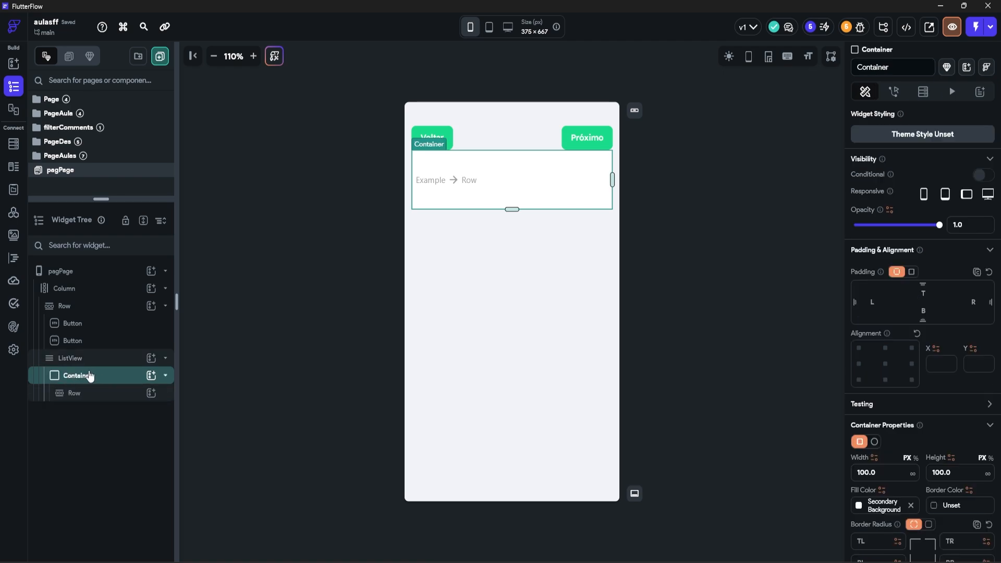
{"action": "scroll", "coordinate": [947, 349], "scroll_direction": "down", "scroll_amount": 2}
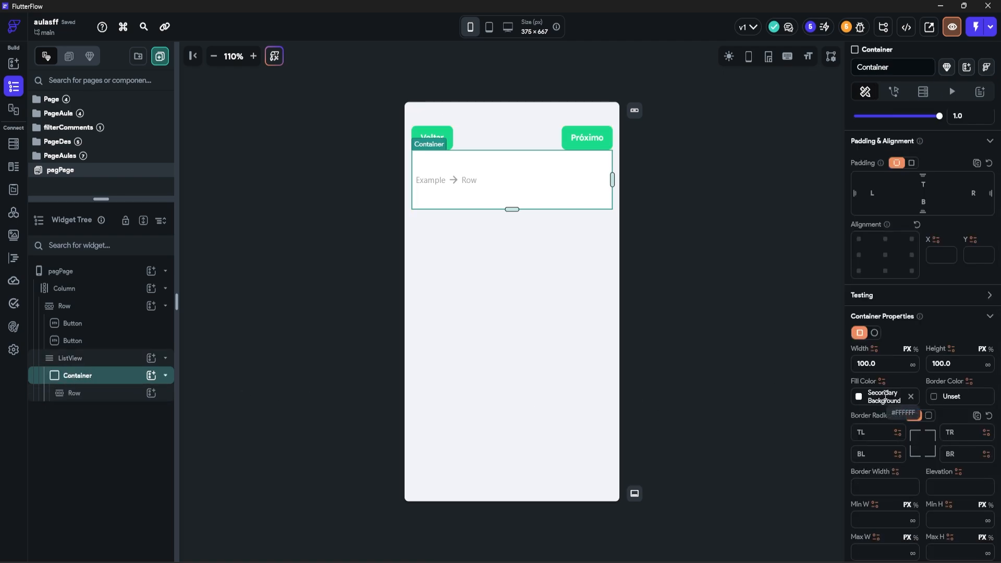
{"action": "left_click", "coordinate": [859, 398]}
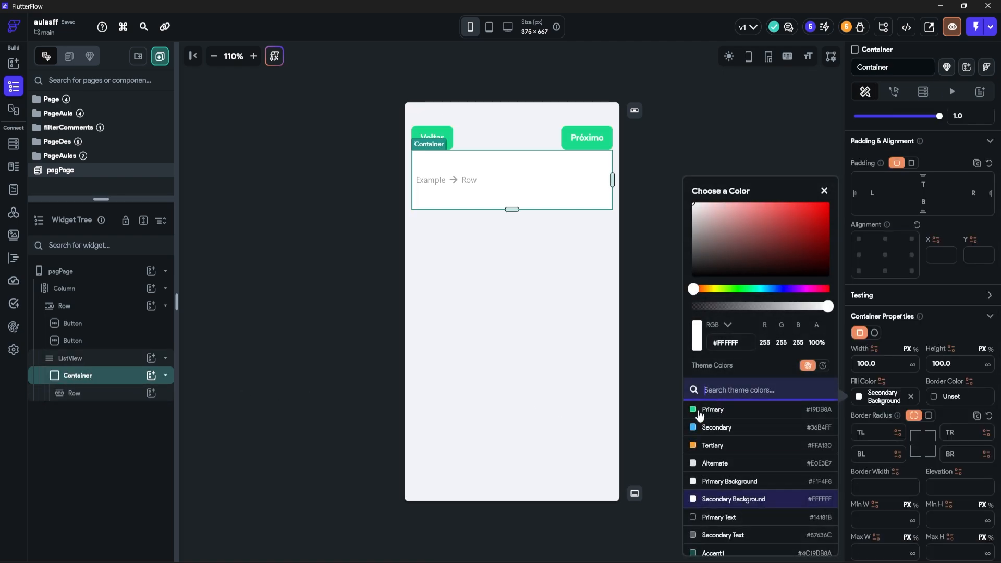
{"action": "left_click", "coordinate": [700, 411]}
{"action": "left_click_drag", "start_coordinate": [755, 306], "coordinate": [729, 309]}
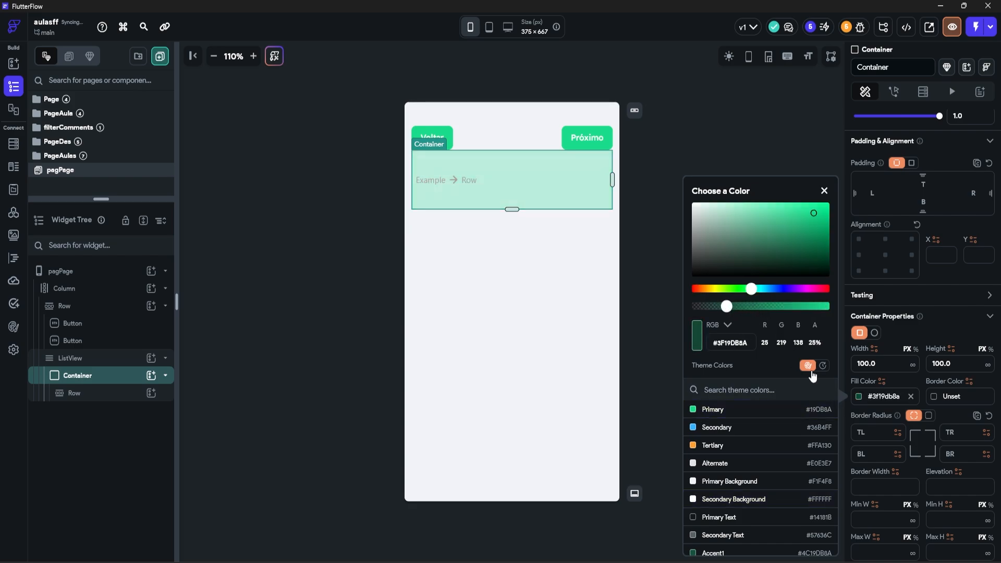
Give the Container a uniform border radius of 16 and set its height to 50 px.
{"action": "left_click", "coordinate": [927, 416]}
{"action": "left_click", "coordinate": [956, 433]}
{"action": "type", "text": "16"}
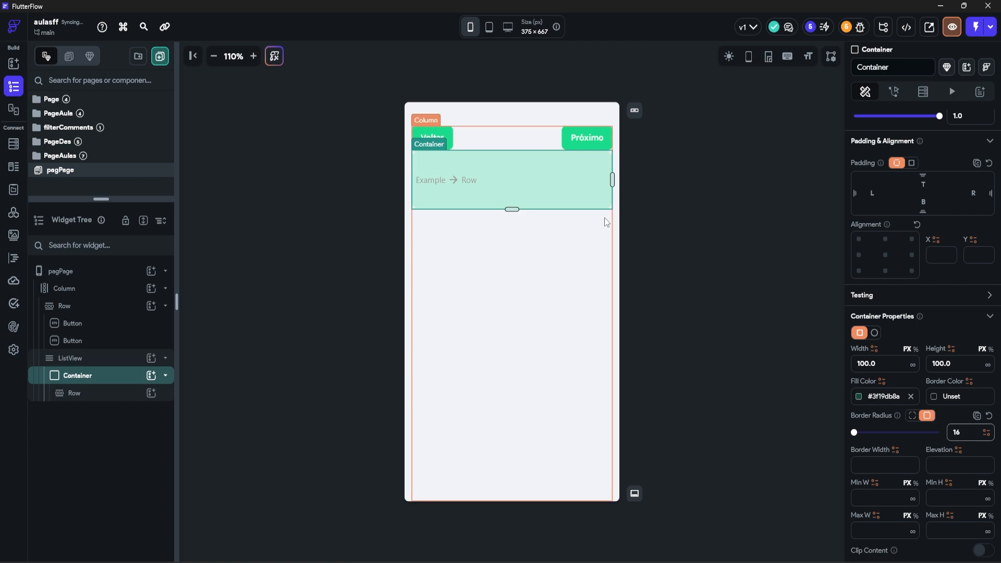
{"action": "left_click_drag", "start_coordinate": [962, 364], "coordinate": [899, 363]}
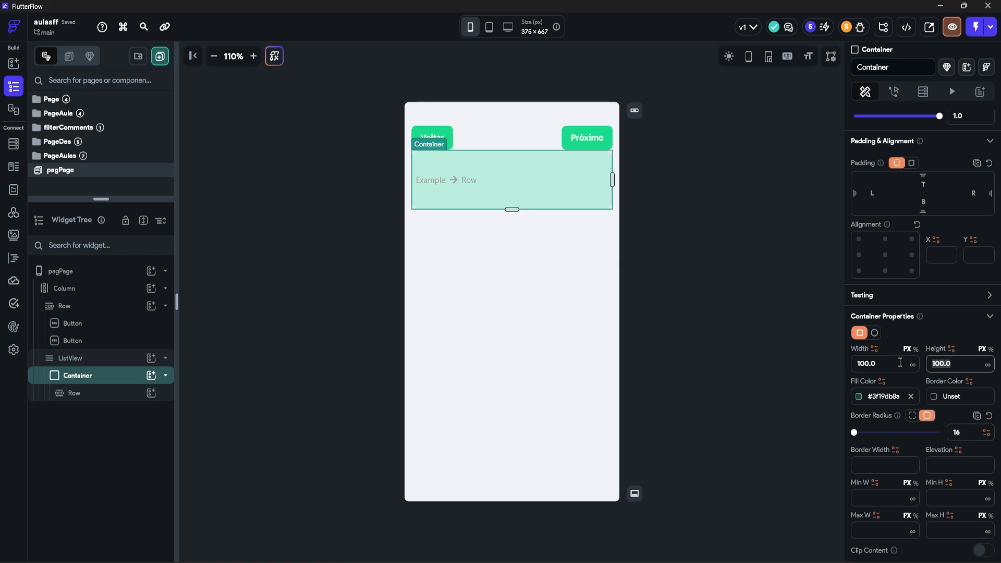
{"action": "type", "text": "50"}
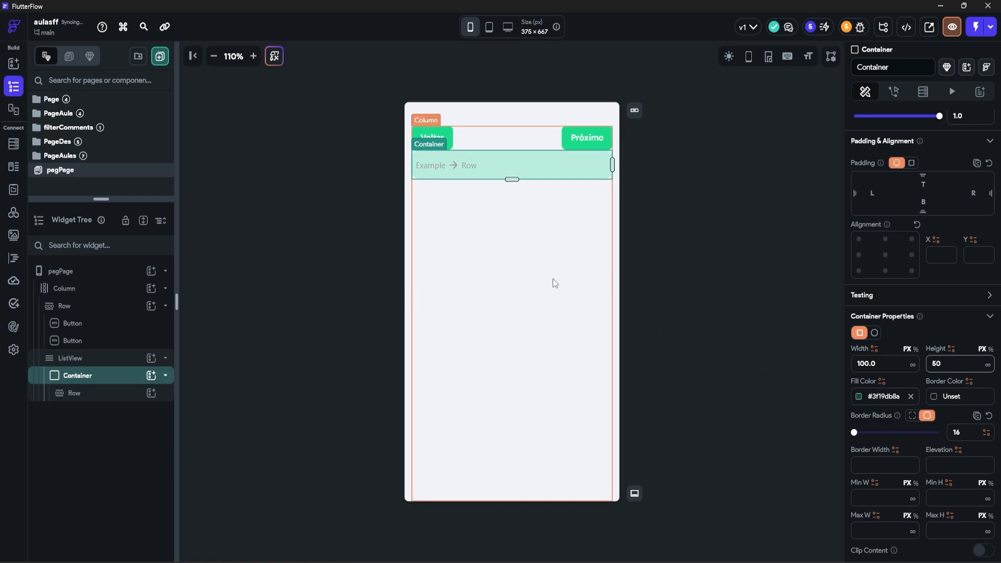
Set a uniform padding of 8 on the Row inside the Container.
{"action": "left_click", "coordinate": [112, 394]}
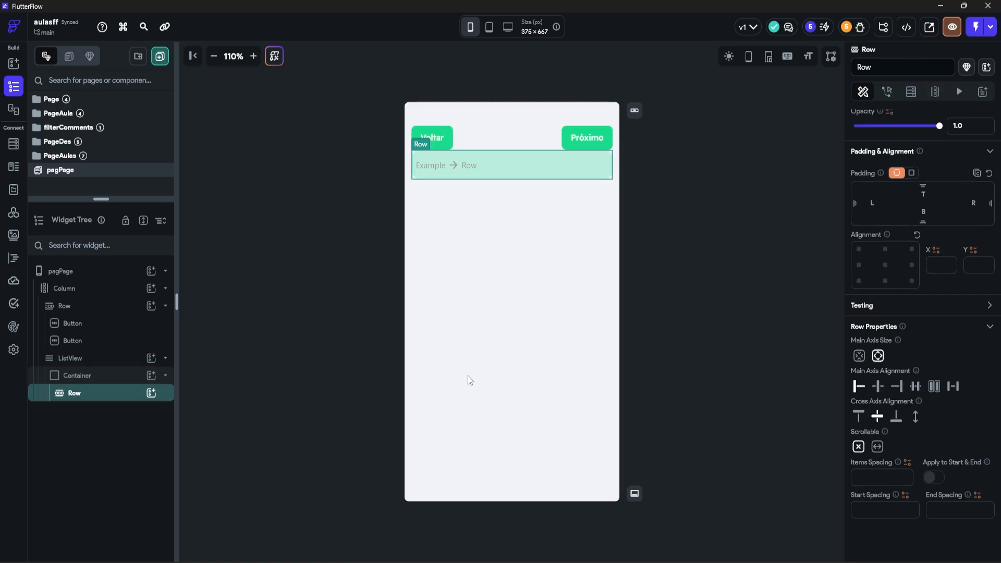
{"action": "left_click", "coordinate": [911, 173]}
{"action": "left_click", "coordinate": [966, 214]}
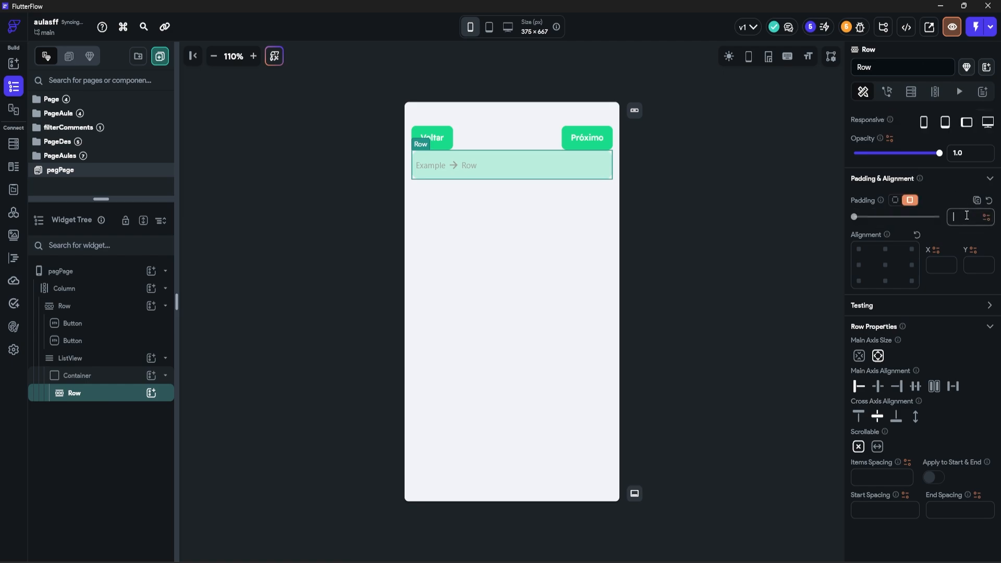
{"action": "type", "text": "8"}
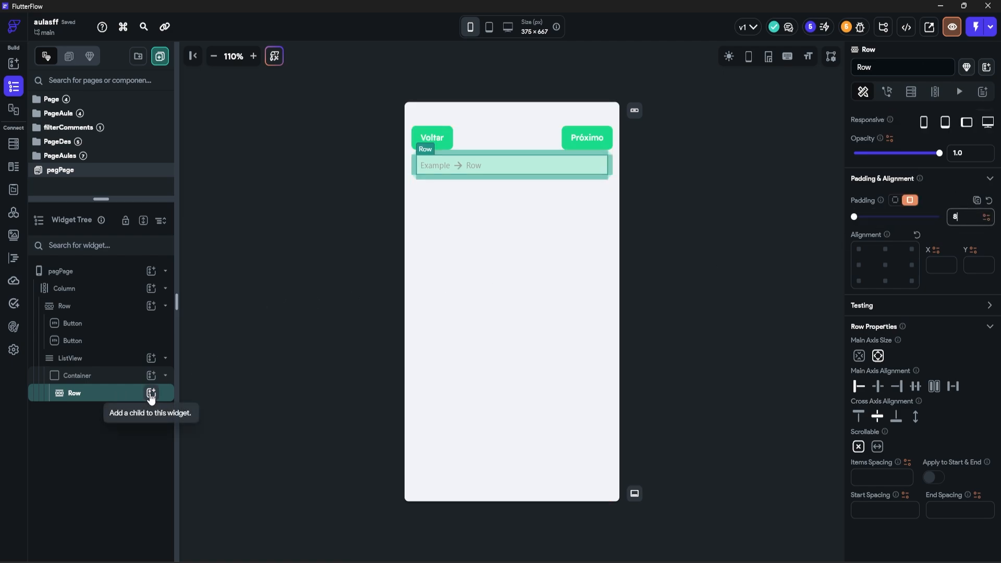
Nest a Row containing a Text inside the Container's Row, and set the nested Row's expansion to Expanded.
{"action": "left_click", "coordinate": [152, 394]}
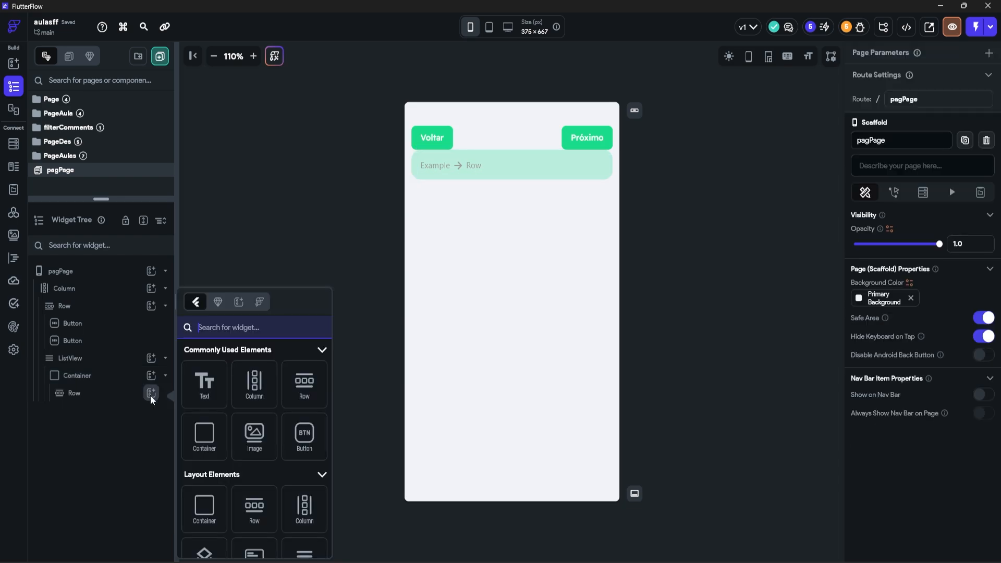
{"action": "left_click", "coordinate": [295, 395]}
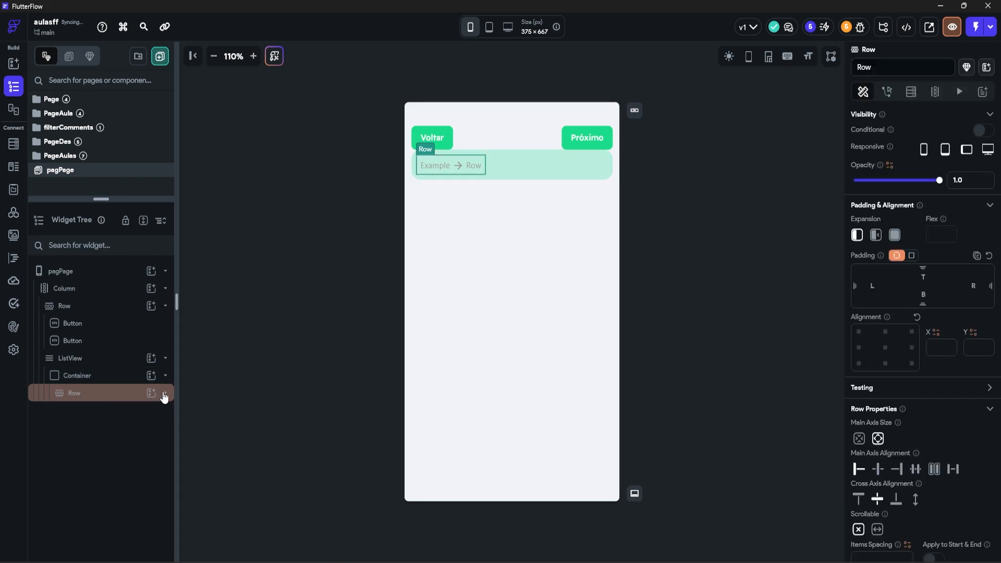
{"action": "left_click", "coordinate": [164, 393]}
{"action": "left_click", "coordinate": [151, 410]}
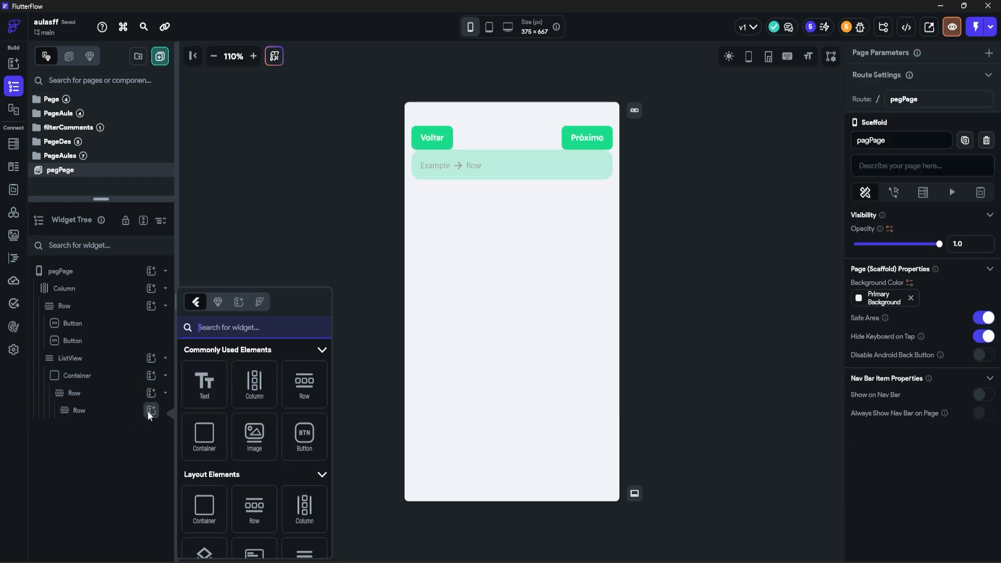
{"action": "left_click", "coordinate": [204, 388]}
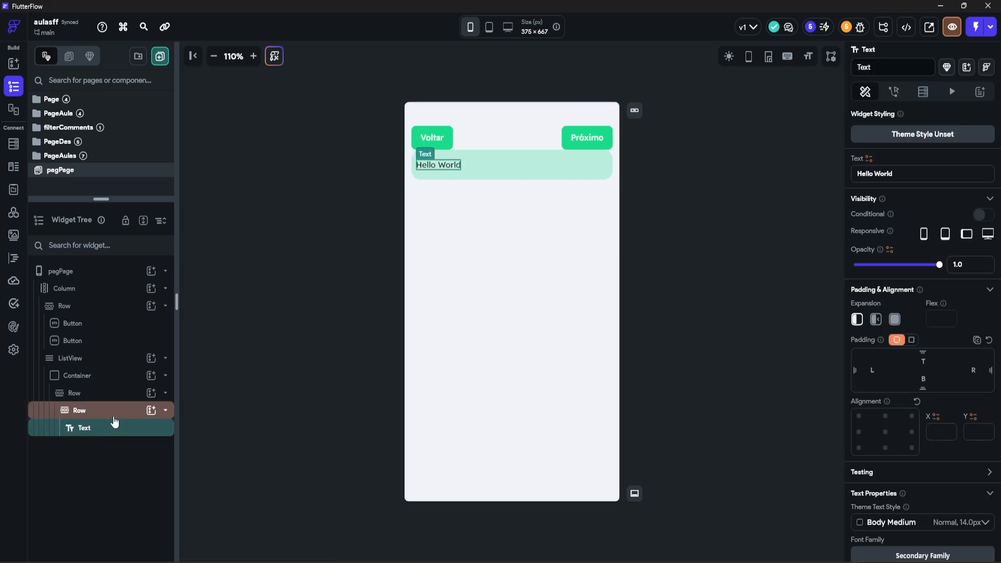
{"action": "left_click", "coordinate": [97, 416]}
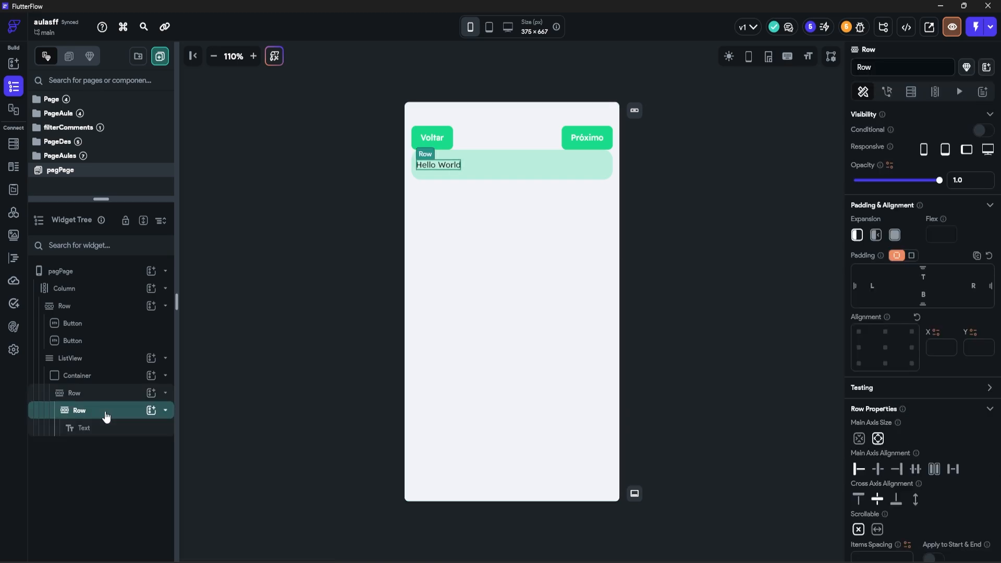
{"action": "left_click", "coordinate": [894, 235]}
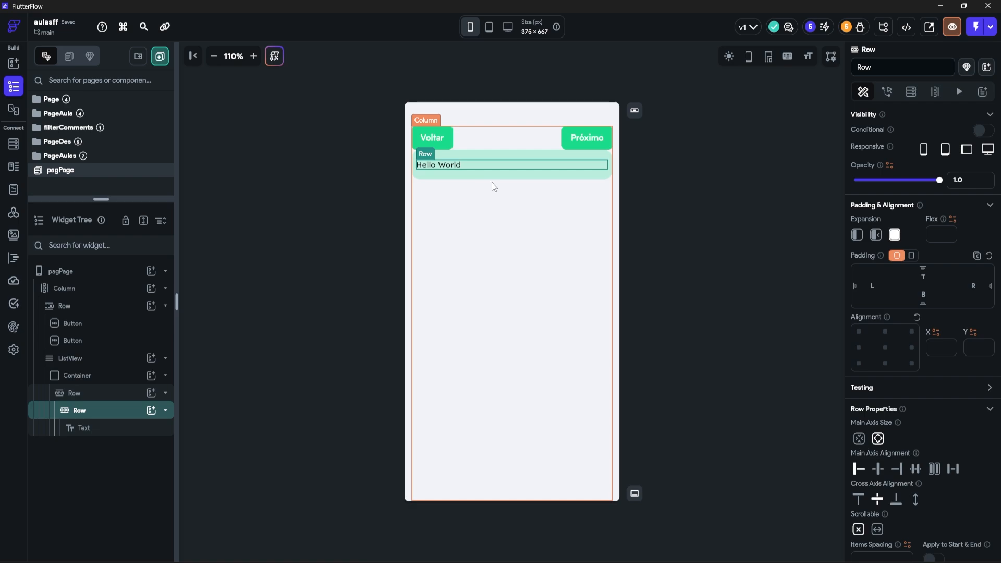
Duplicate the nested Row with its Text inside the Container's Row, and remove the expansion from the copy.
{"action": "left_click", "coordinate": [74, 394]}
{"action": "left_click", "coordinate": [85, 415]}
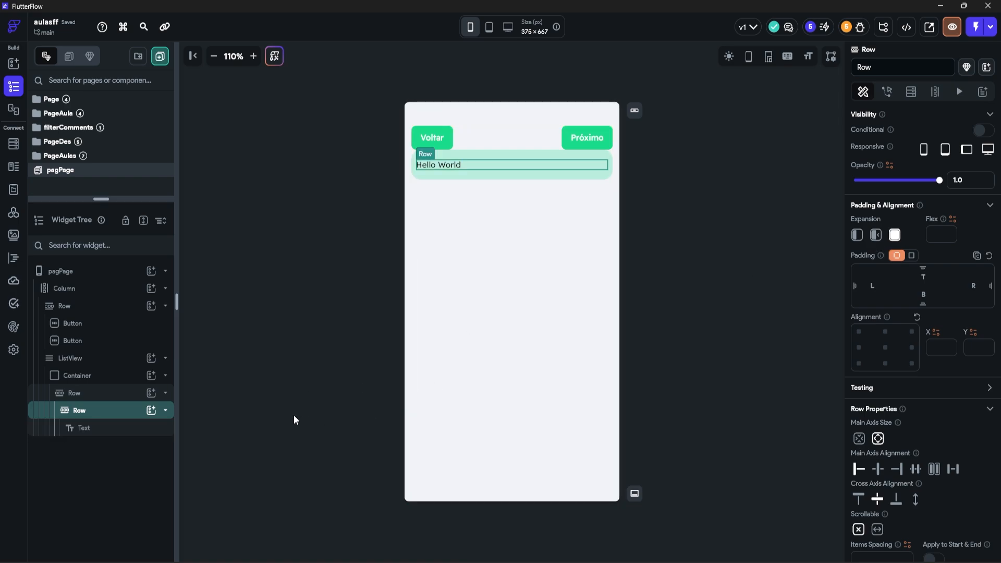
{"action": "key", "text": "ctrl+v"}
{"action": "left_click", "coordinate": [107, 446]}
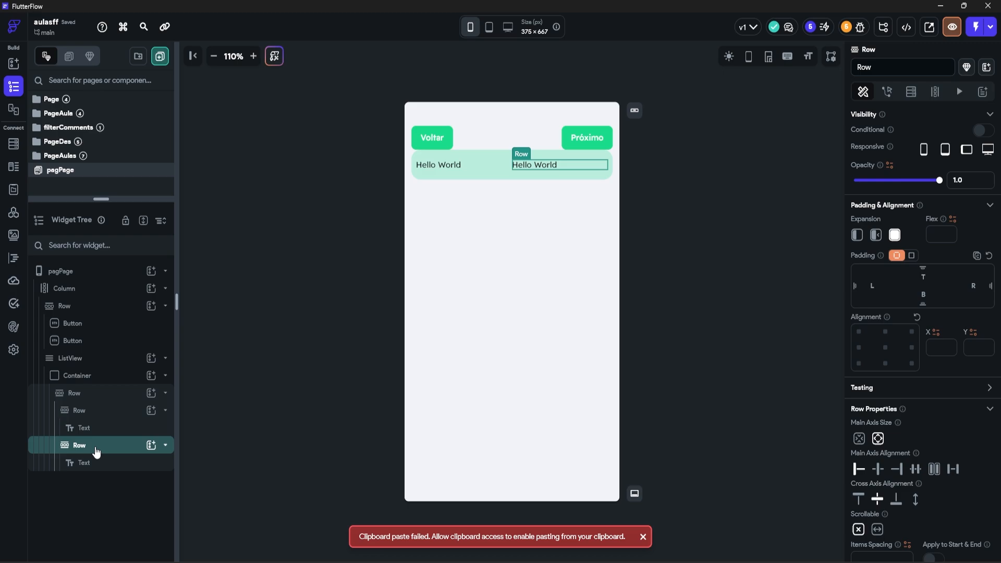
{"action": "left_click", "coordinate": [858, 235]}
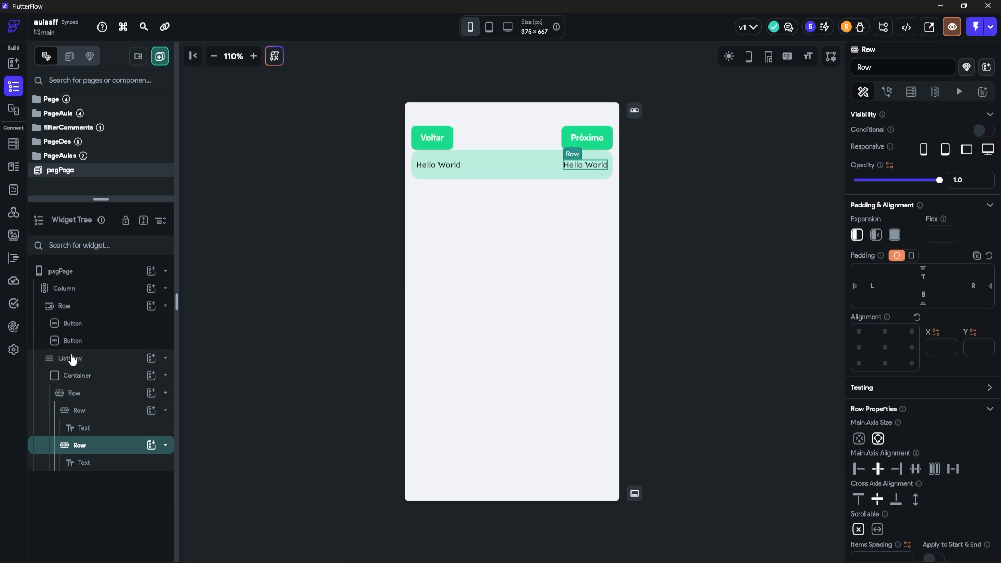
Set the ListView's items spacing to 8 and its top padding to 25.
{"action": "left_click", "coordinate": [70, 358]}
{"action": "scroll", "coordinate": [868, 456], "scroll_direction": "down", "scroll_amount": 1}
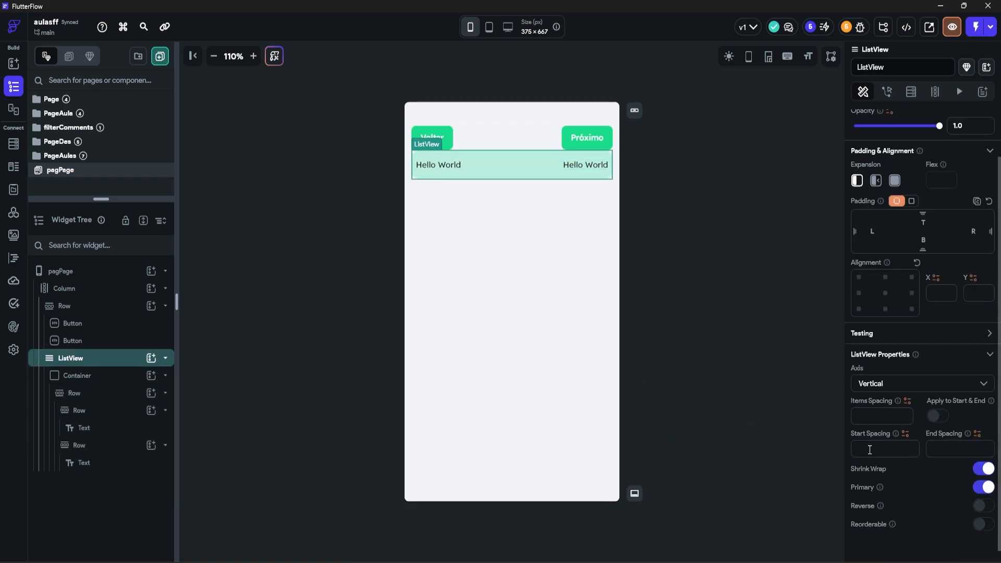
{"action": "left_click", "coordinate": [865, 415]}
{"action": "type", "text": "8"}
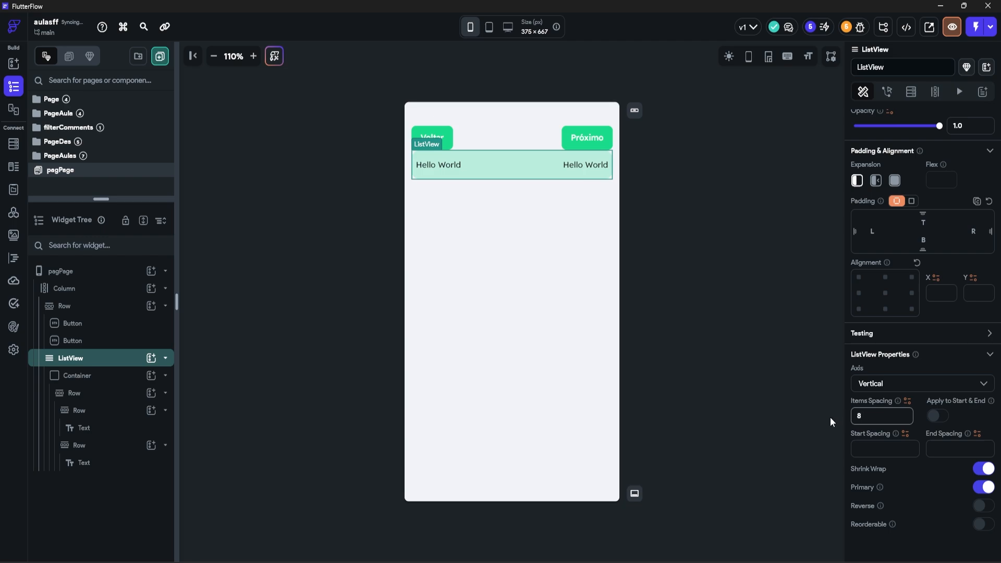
{"action": "left_click", "coordinate": [925, 221]}
{"action": "type", "text": "25"}
{"action": "left_click", "coordinate": [487, 293]}
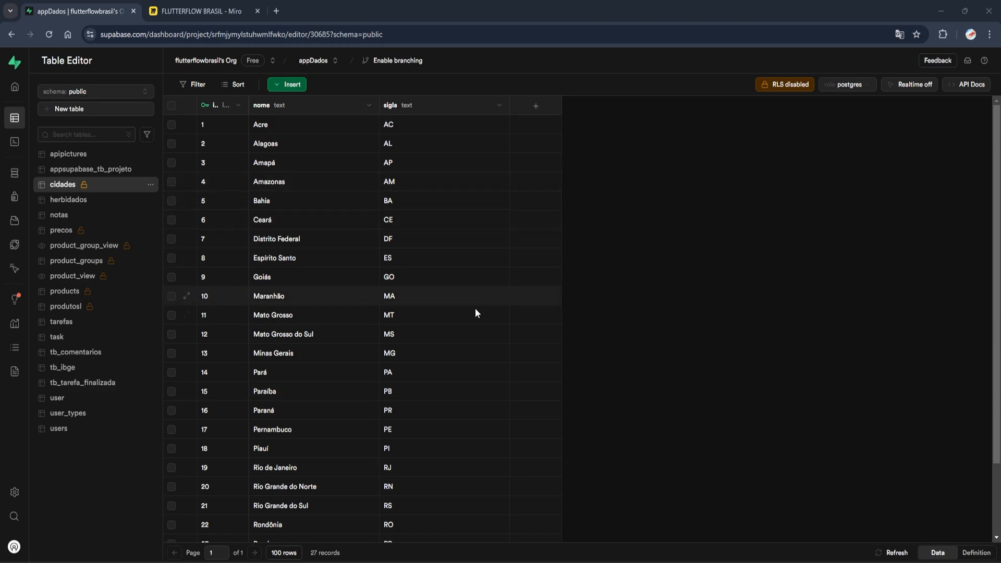
Examine the project URL and API keys in Supabase's API settings, and switch to FlutterFlow to open its project settings.
{"action": "left_click", "coordinate": [16, 492]}
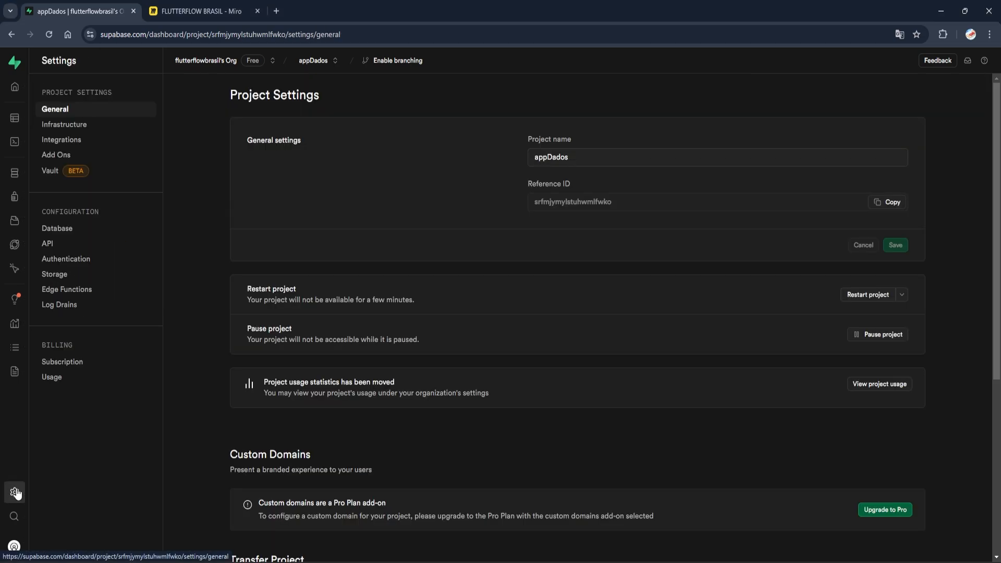
{"action": "left_click", "coordinate": [50, 243]}
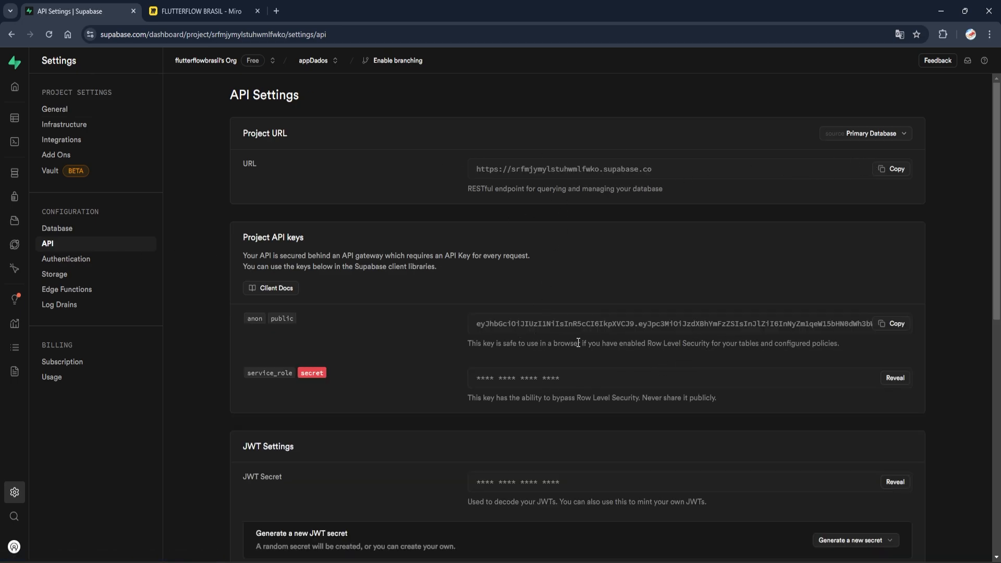
{"action": "key", "text": "alt+Tab"}
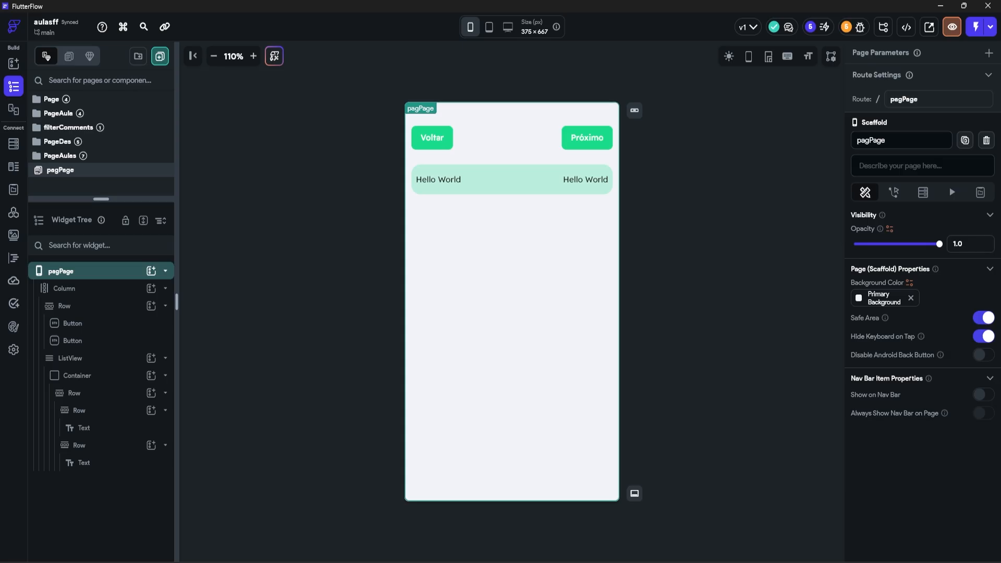
{"action": "left_click", "coordinate": [16, 350]}
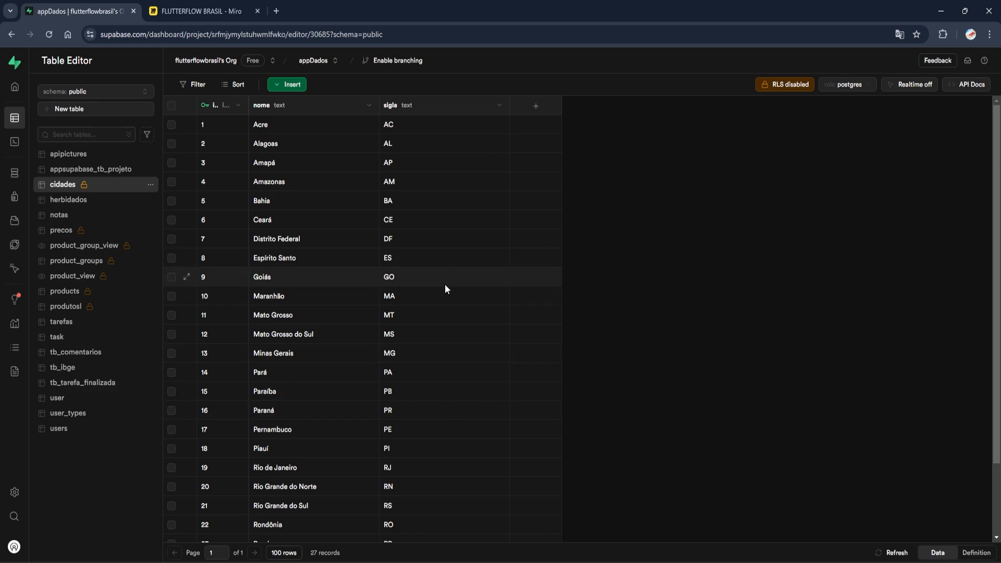
Open the API docs for the cidades table in Supabase, view the Javascript examples and set the language back to Bash.
{"action": "left_click", "coordinate": [975, 90]}
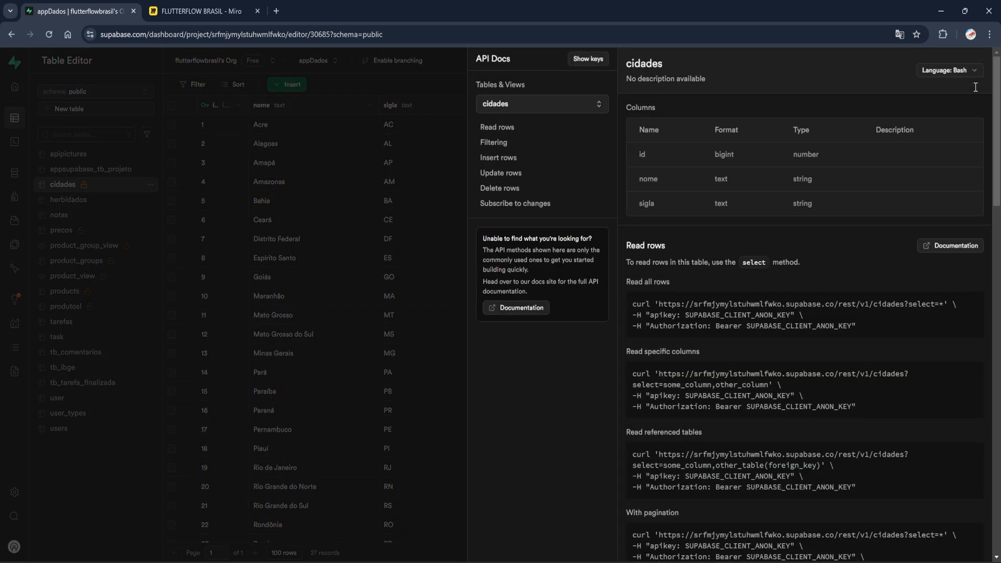
{"action": "left_click", "coordinate": [954, 71]}
{"action": "left_click", "coordinate": [953, 90]}
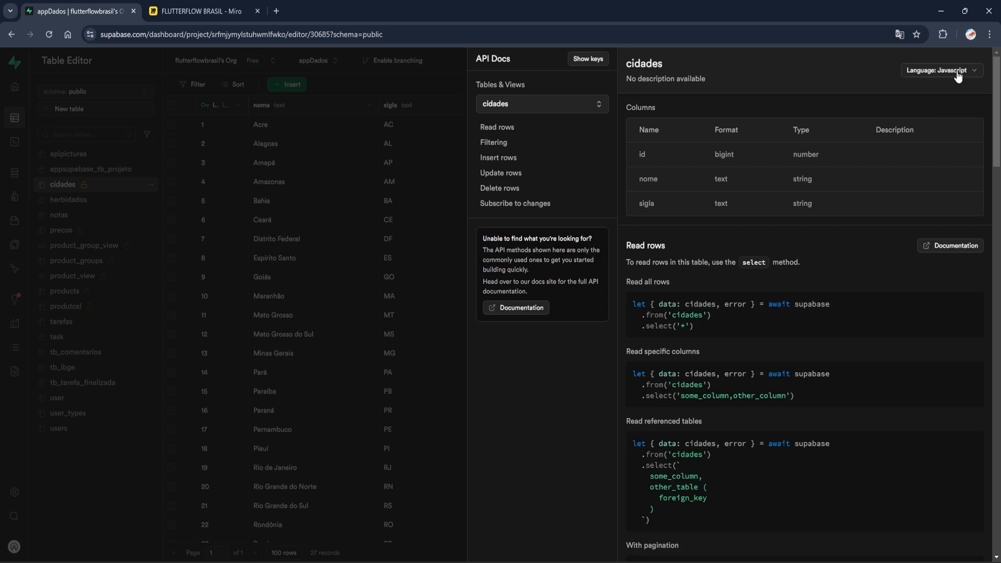
{"action": "left_click", "coordinate": [956, 73]}
{"action": "left_click", "coordinate": [950, 103]}
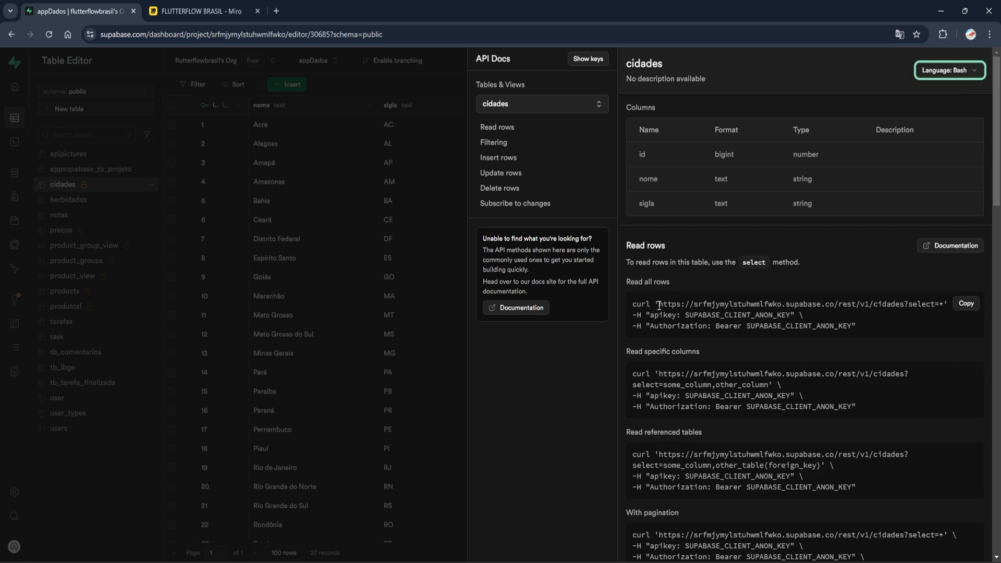
Copy the request URL from the "Read all rows" example of the cidades table.
{"action": "left_click_drag", "start_coordinate": [661, 305], "coordinate": [944, 304]}
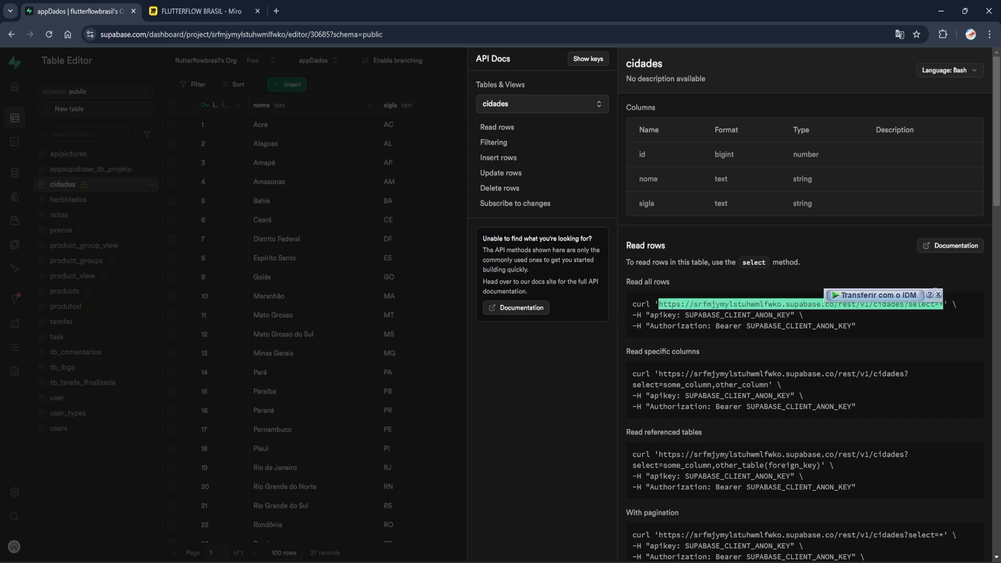
{"action": "right_click", "coordinate": [884, 304]}
{"action": "left_click", "coordinate": [760, 314]}
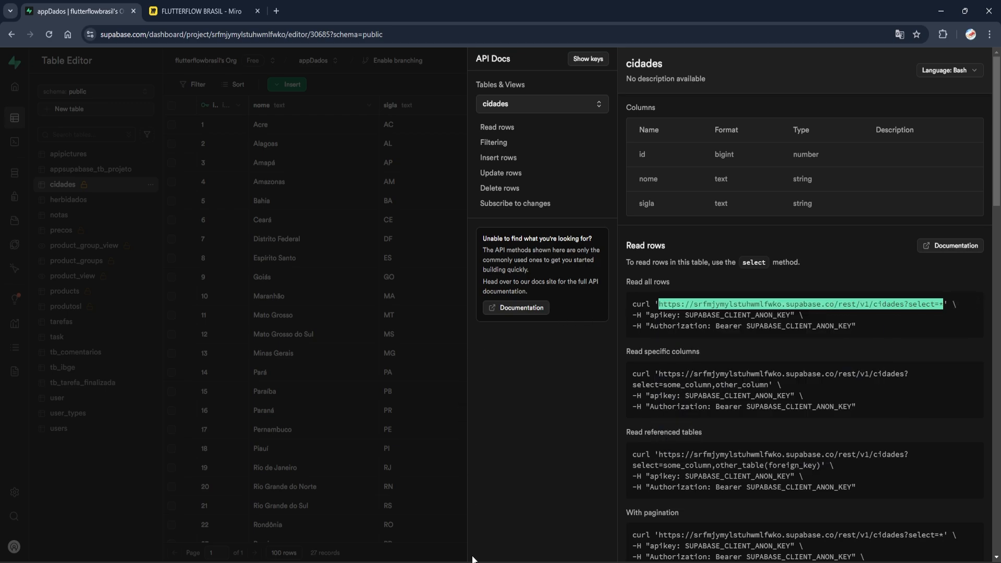
Switch to FlutterFlow and create a new API call in the project's API Calls.
{"action": "mouse_move", "coordinate": [472, 558]}
{"action": "left_click", "coordinate": [484, 481]}
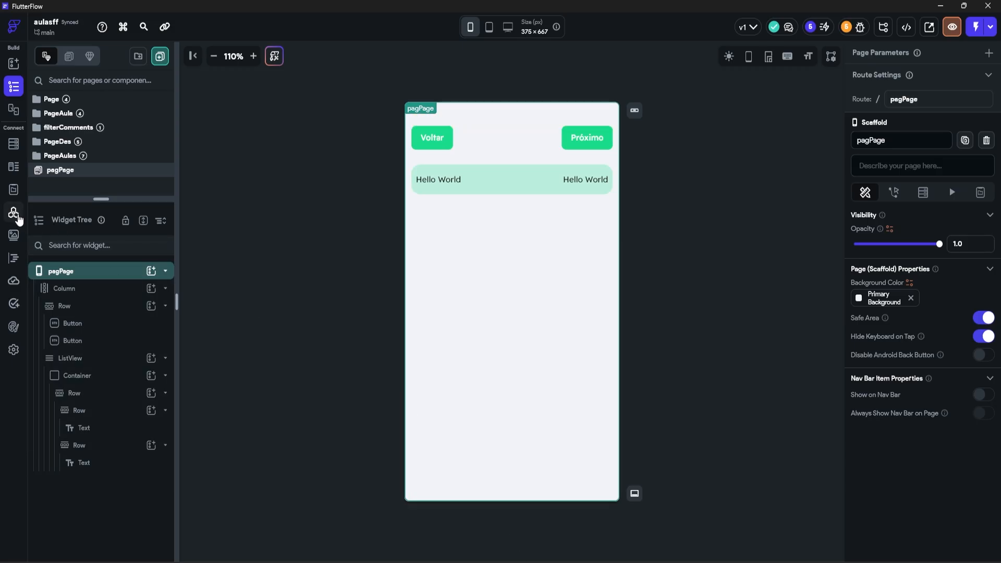
{"action": "left_click", "coordinate": [15, 215]}
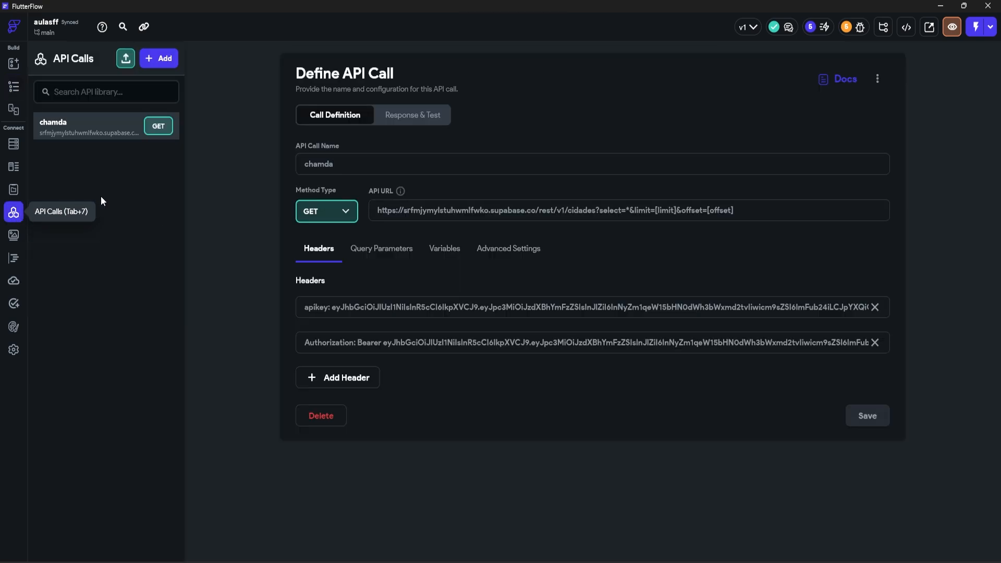
{"action": "left_click", "coordinate": [160, 58]}
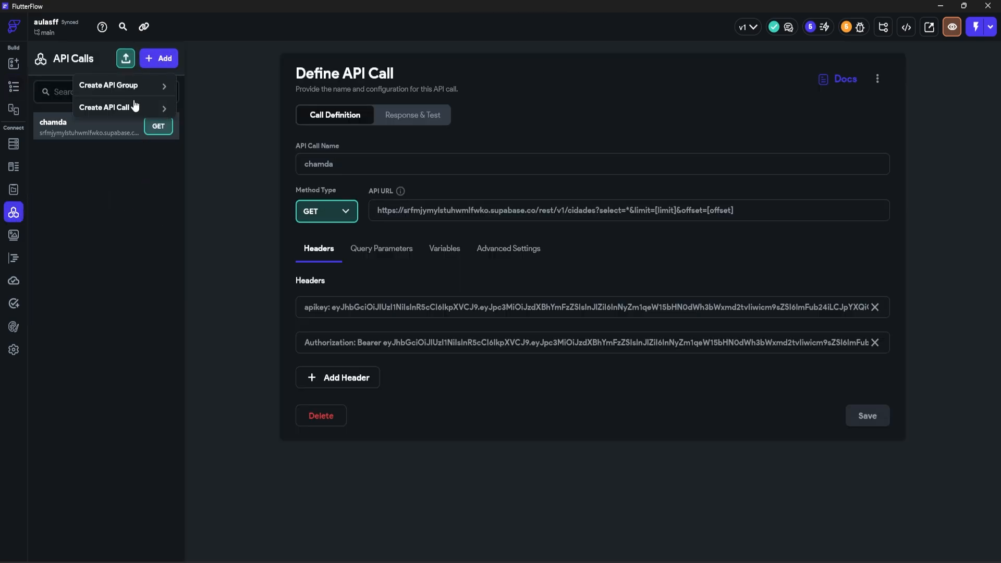
{"action": "left_click", "coordinate": [123, 106]}
Paste the copied cidades request URL as the API URL and name the call "API Paginacao".
{"action": "left_click", "coordinate": [338, 161]}
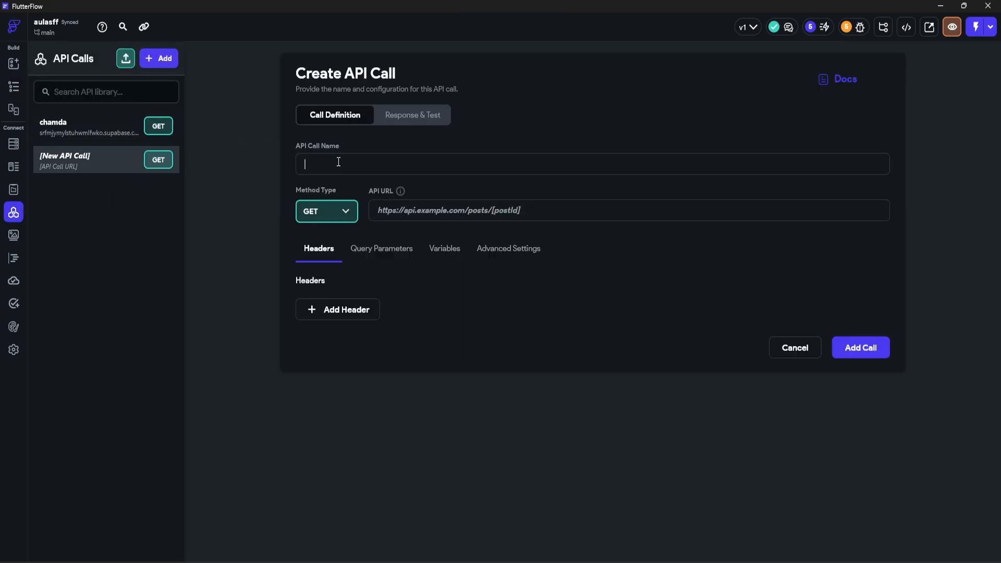
{"action": "left_click", "coordinate": [407, 211]}
{"action": "key", "text": "ctrl+v"}
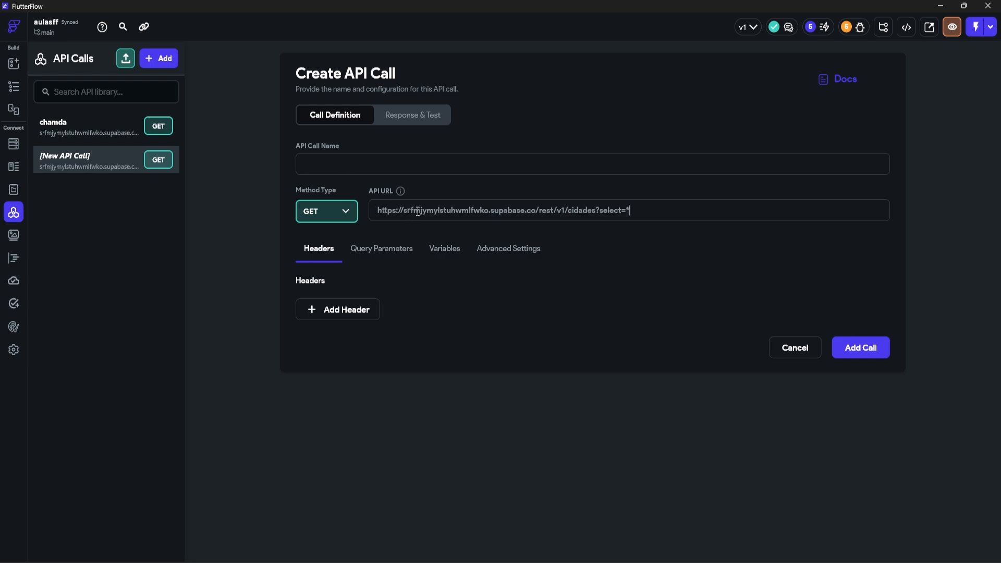
{"action": "left_click", "coordinate": [391, 167]}
{"action": "type", "text": "API Paginacao"}
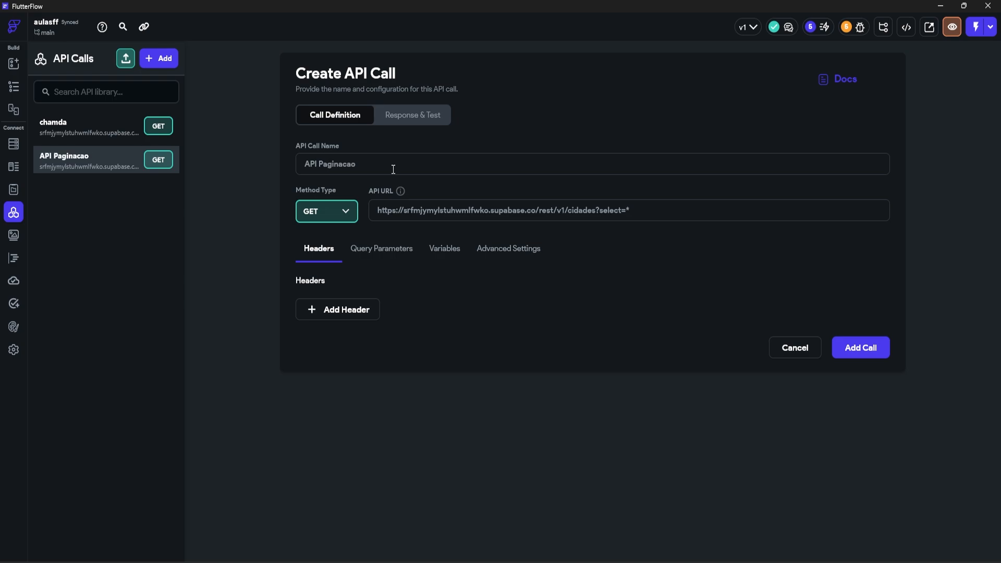
Switch to Supabase, reveal the keys in the API docs and copy the complete apikey header from the "Read all rows" example.
{"action": "mouse_move", "coordinate": [512, 560]}
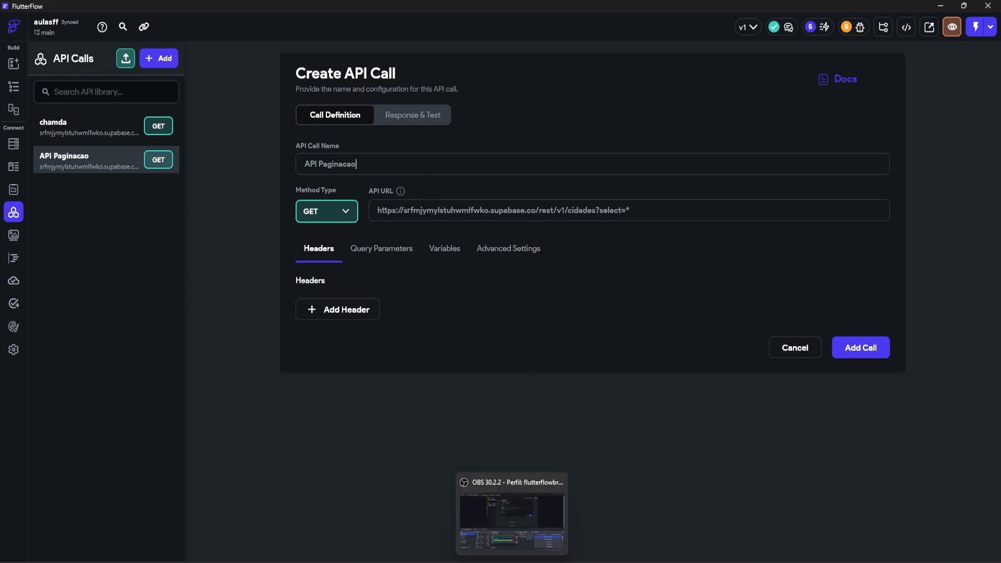
{"action": "left_click", "coordinate": [433, 500]}
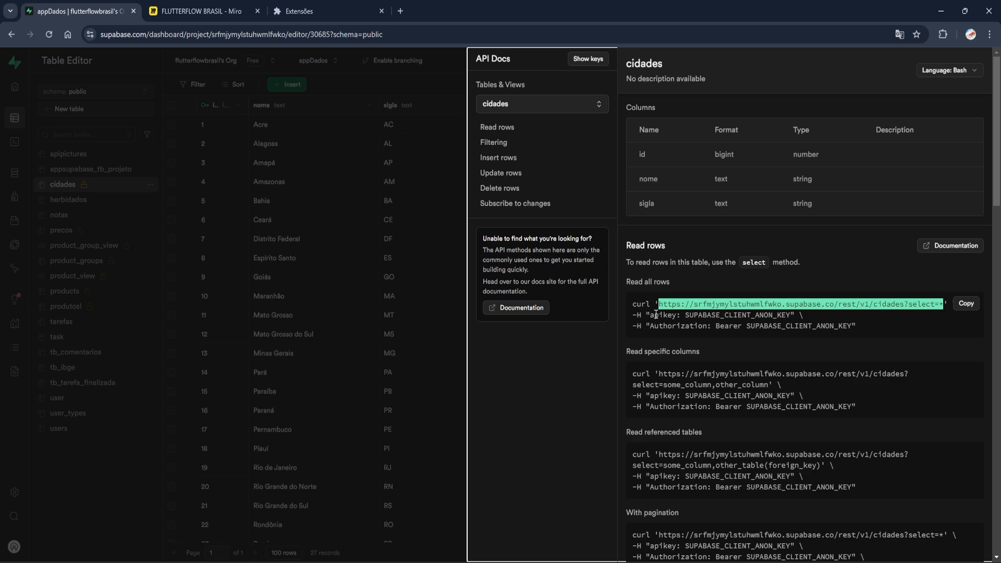
{"action": "left_click", "coordinate": [651, 317]}
{"action": "left_click_drag", "start_coordinate": [651, 316], "coordinate": [653, 317]}
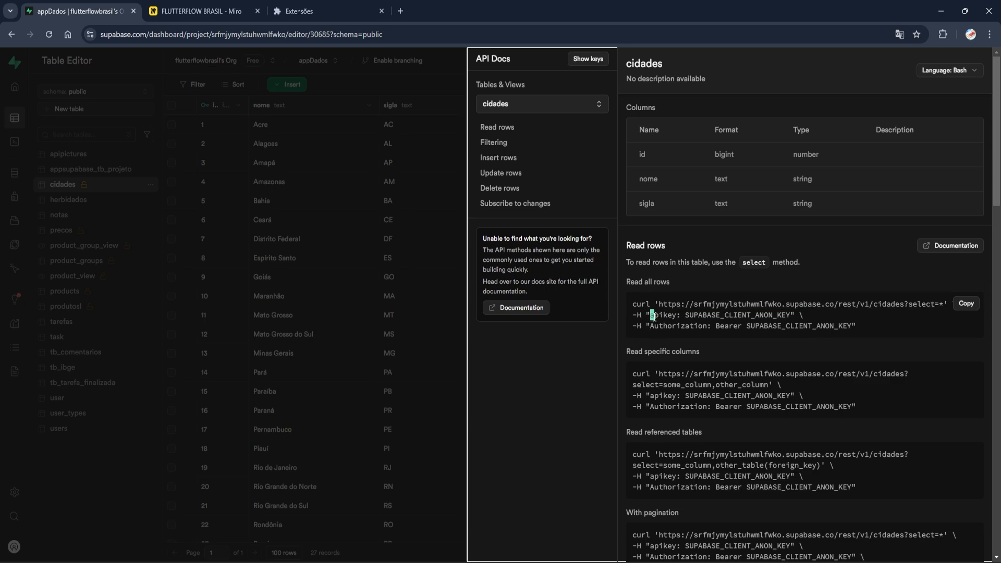
{"action": "left_click", "coordinate": [584, 63]}
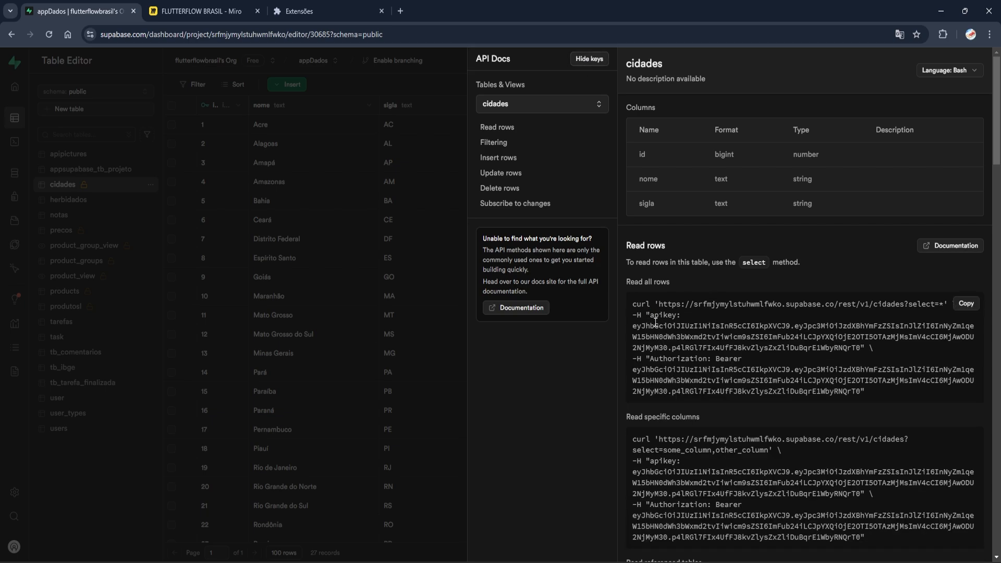
{"action": "left_click_drag", "start_coordinate": [651, 316], "coordinate": [862, 347]}
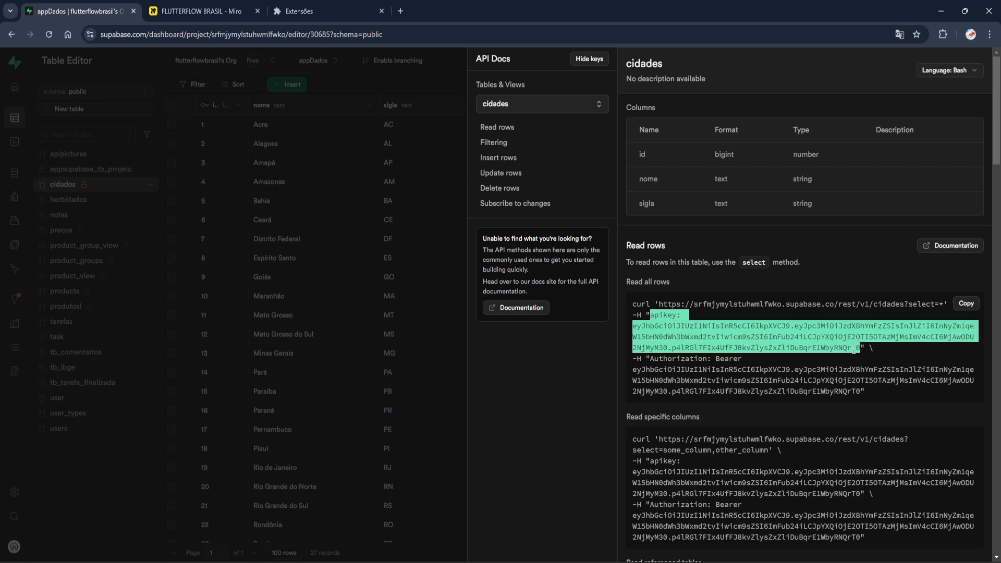
{"action": "right_click", "coordinate": [826, 337]}
{"action": "left_click", "coordinate": [646, 348]}
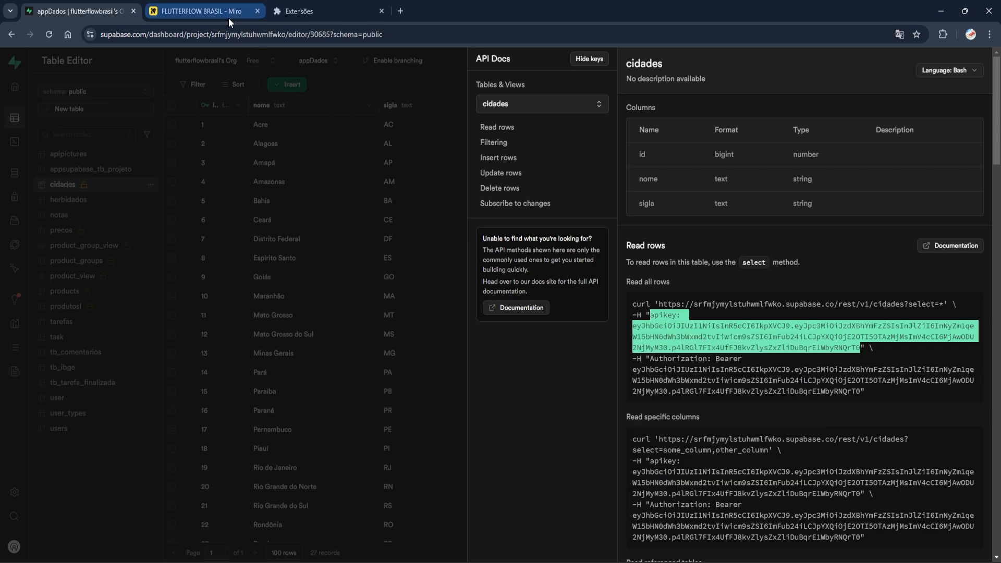
Switch to FlutterFlow and add a header to the API Paginacao call containing the copied apikey header.
{"action": "left_click", "coordinate": [547, 562]}
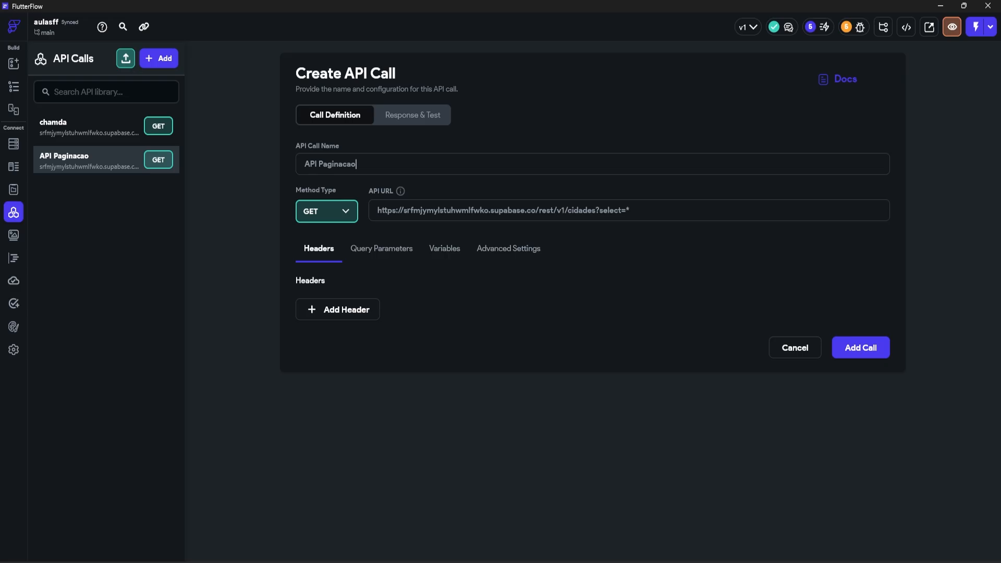
{"action": "left_click", "coordinate": [329, 315]}
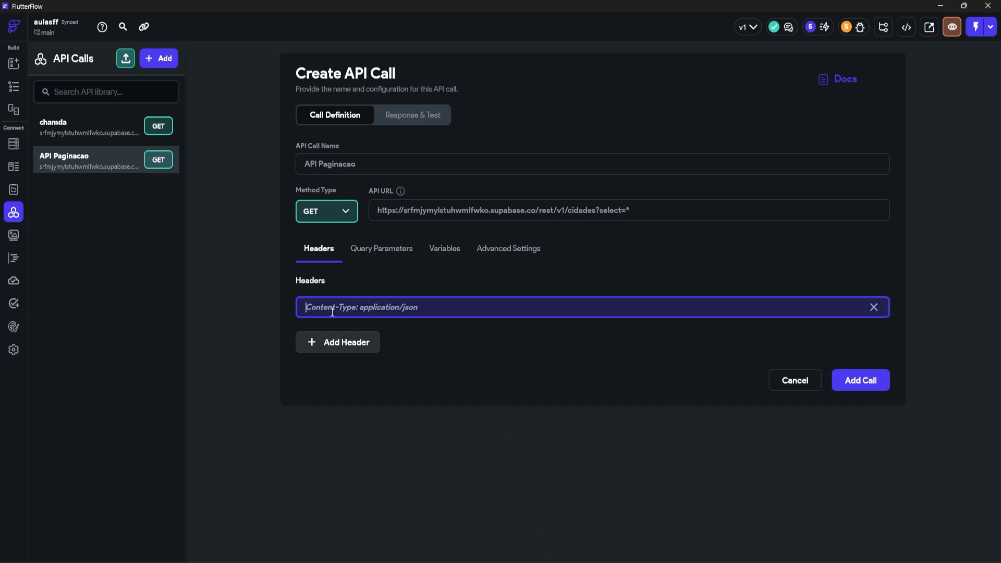
{"action": "key", "text": "ctrl+v"}
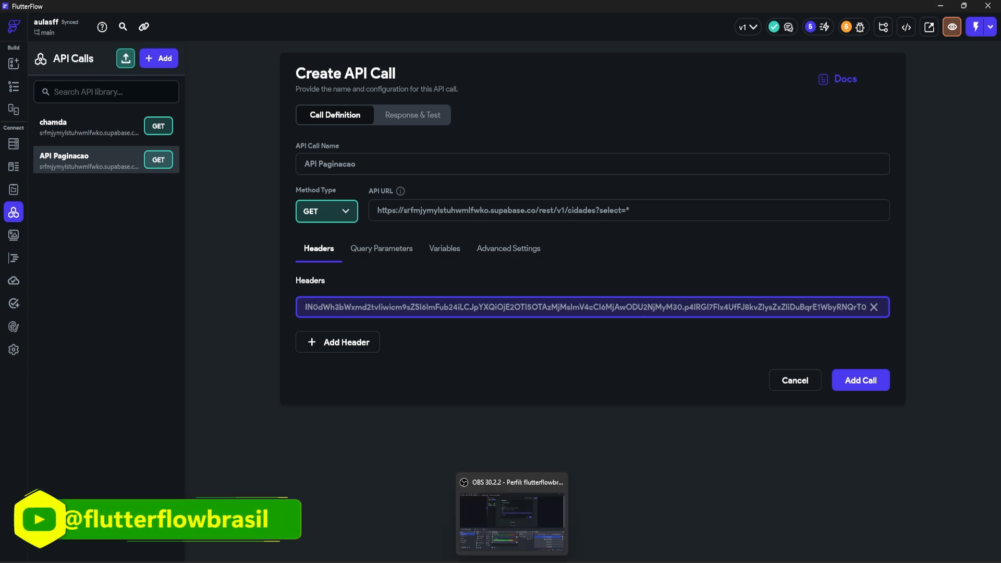
Switch to Supabase and copy the complete Authorization Bearer header from the "Read all rows" example.
{"action": "left_click", "coordinate": [500, 562]}
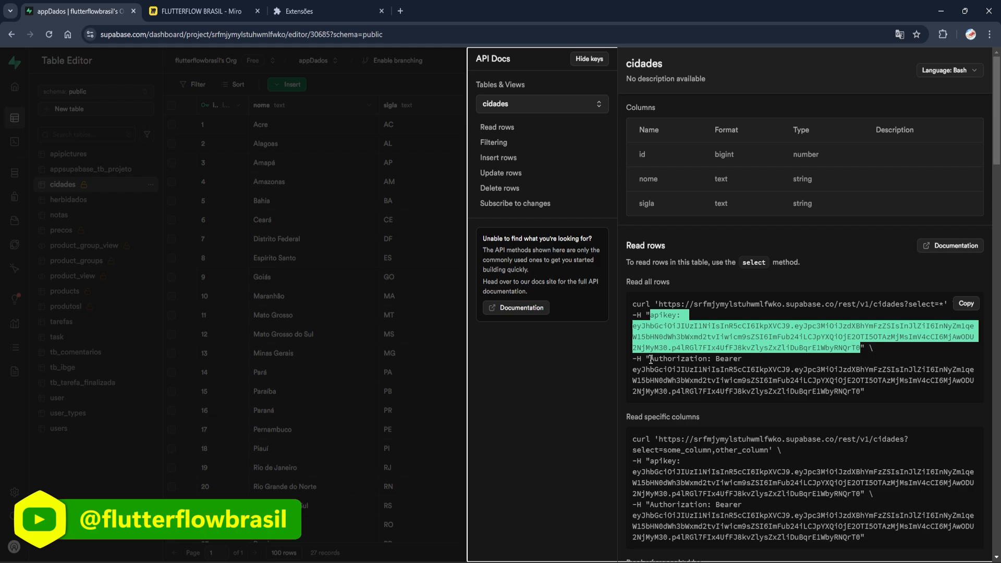
{"action": "left_click_drag", "start_coordinate": [651, 359], "coordinate": [858, 392]}
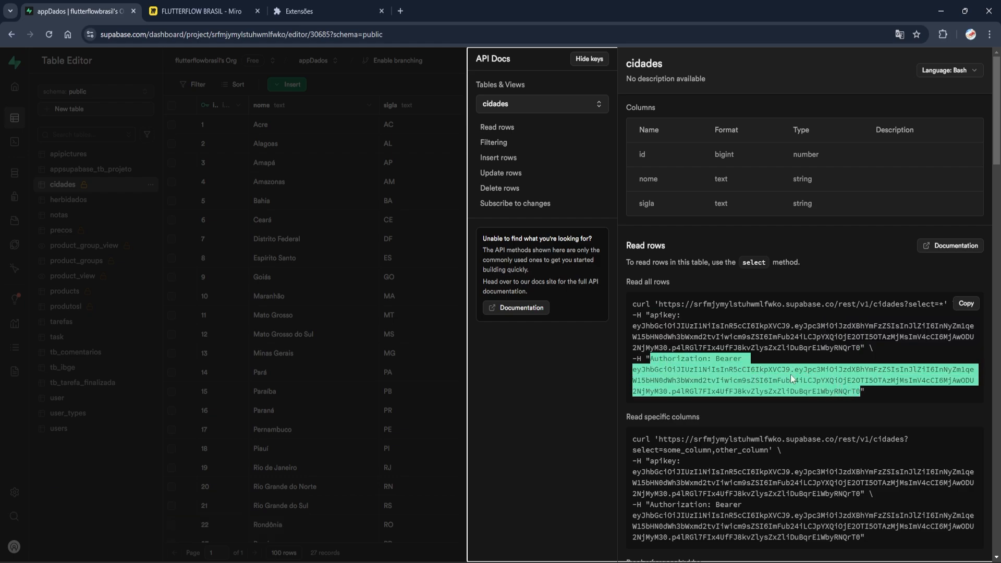
{"action": "right_click", "coordinate": [672, 380]}
{"action": "left_click", "coordinate": [707, 386]}
Switch to FlutterFlow and add a second header containing the copied Authorization Bearer token.
{"action": "left_click", "coordinate": [542, 523]}
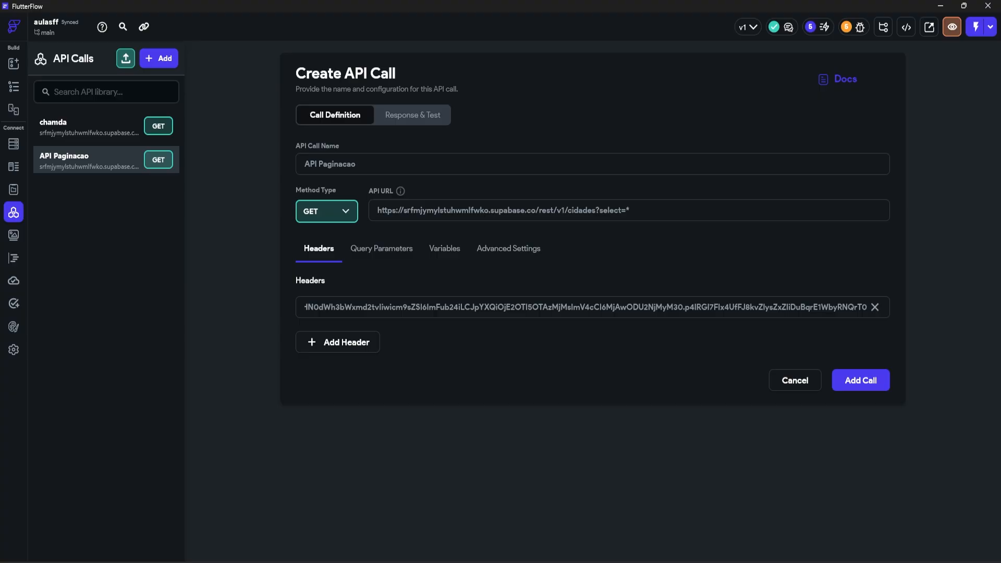
{"action": "left_click", "coordinate": [337, 344]}
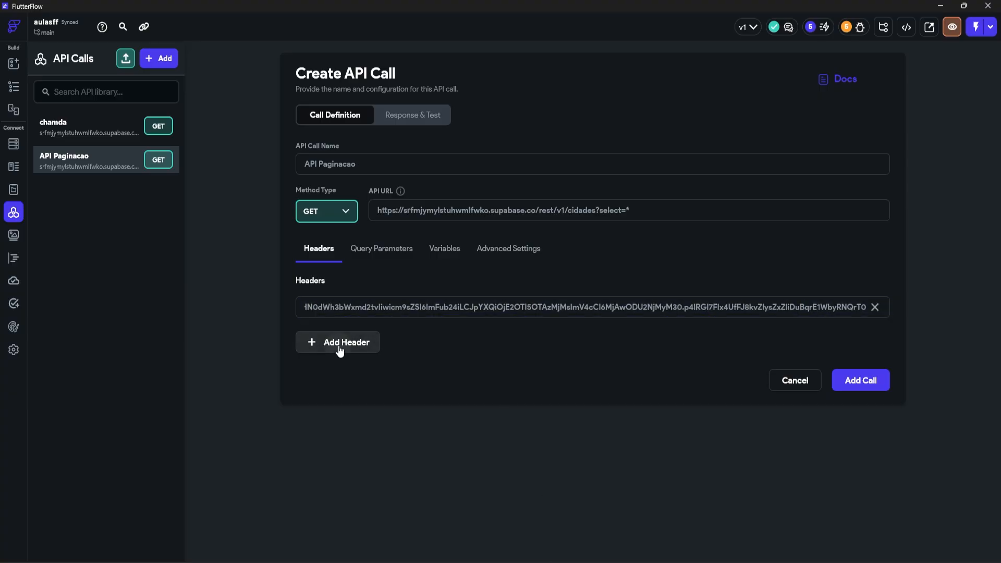
{"action": "key", "text": "ctrl+v"}
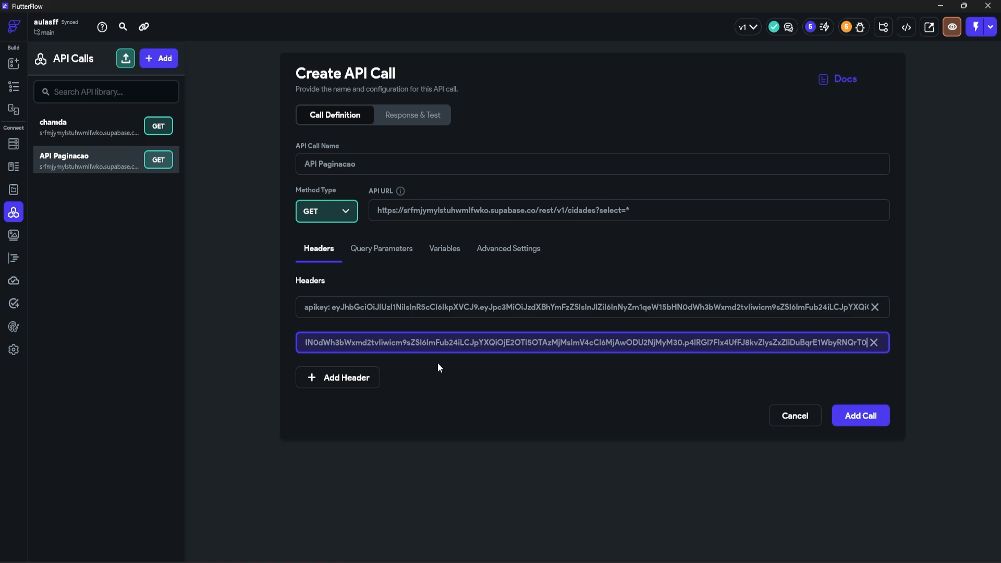
{"action": "left_click", "coordinate": [534, 404]}
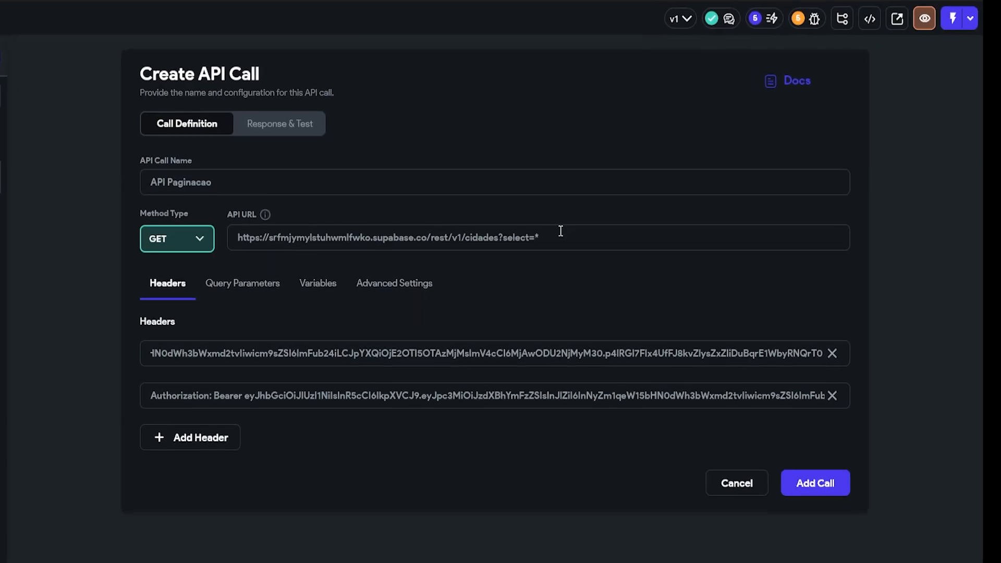
Append &limit=10&offset=0 after select=* in the API URL.
{"action": "left_click_drag", "start_coordinate": [638, 210], "coordinate": [408, 219]}
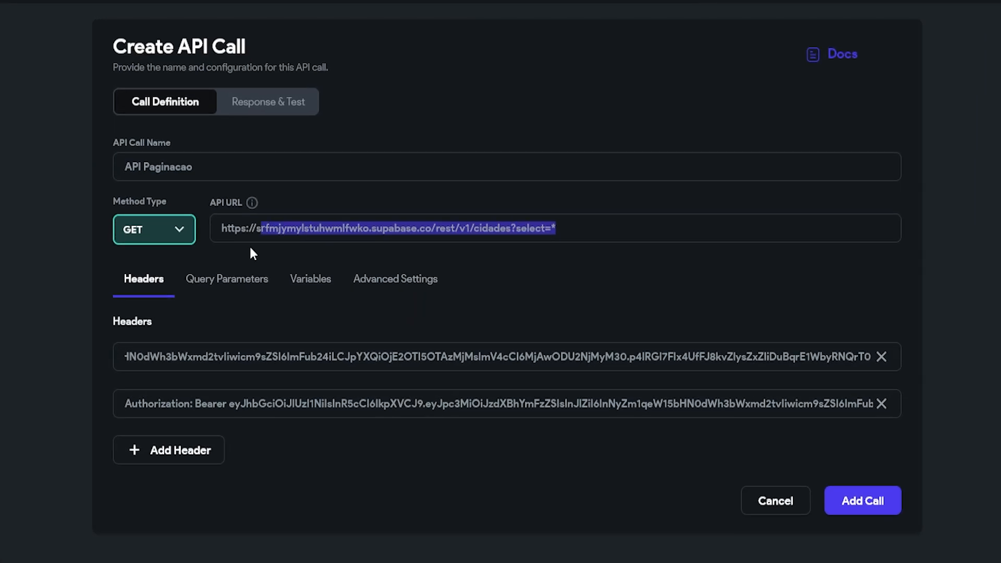
{"action": "left_click", "coordinate": [572, 236]}
{"action": "left_click_drag", "start_coordinate": [517, 230], "coordinate": [614, 234]}
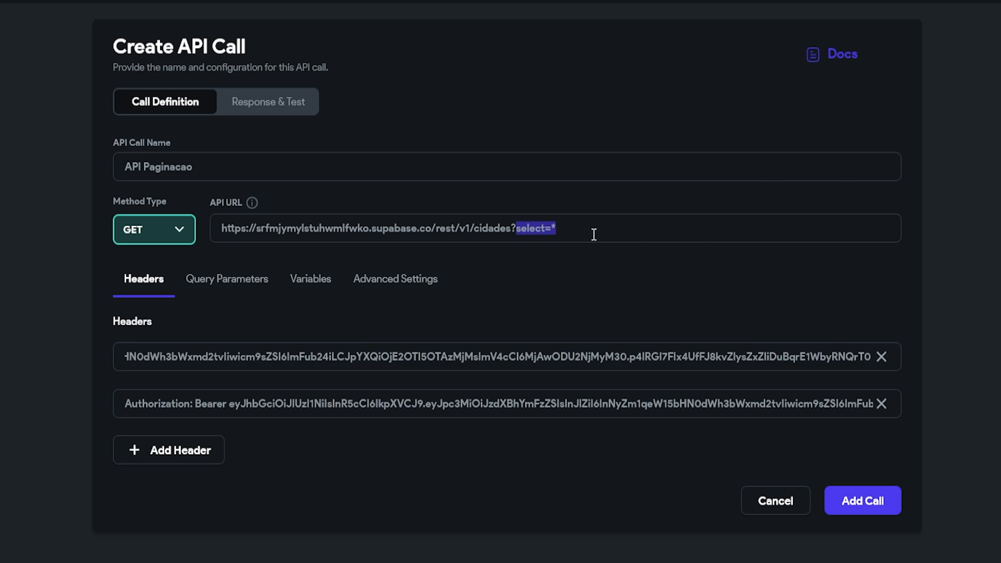
{"action": "left_click", "coordinate": [593, 234]}
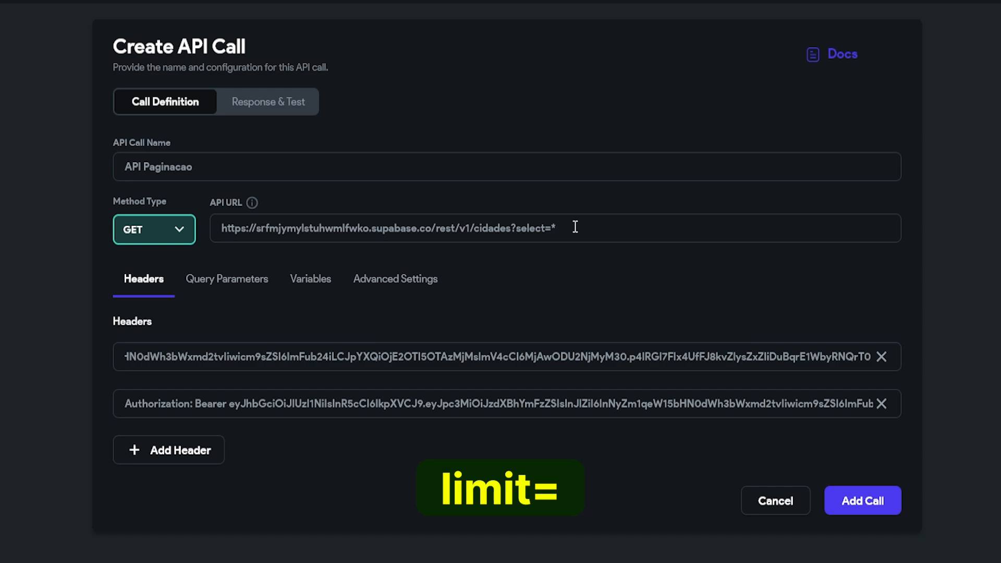
{"action": "type", "text": "limit="}
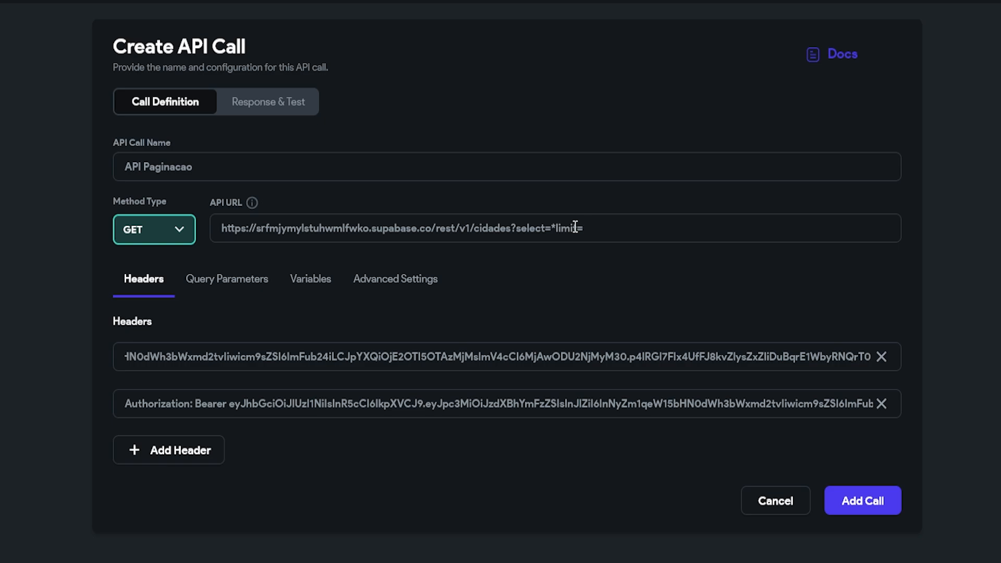
{"action": "type", "text": "10&"}
{"action": "type", "text": "of"}
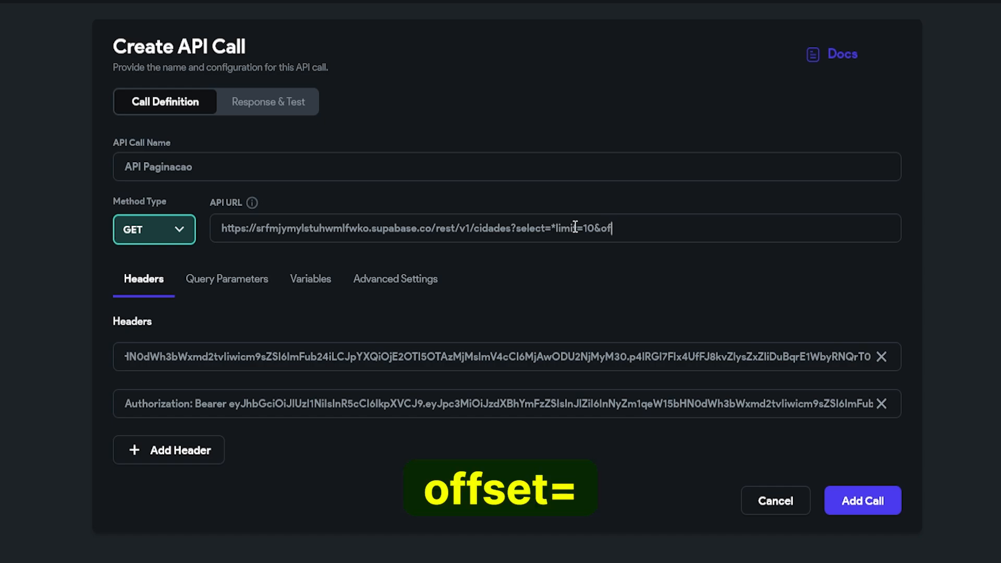
{"action": "type", "text": "fset="}
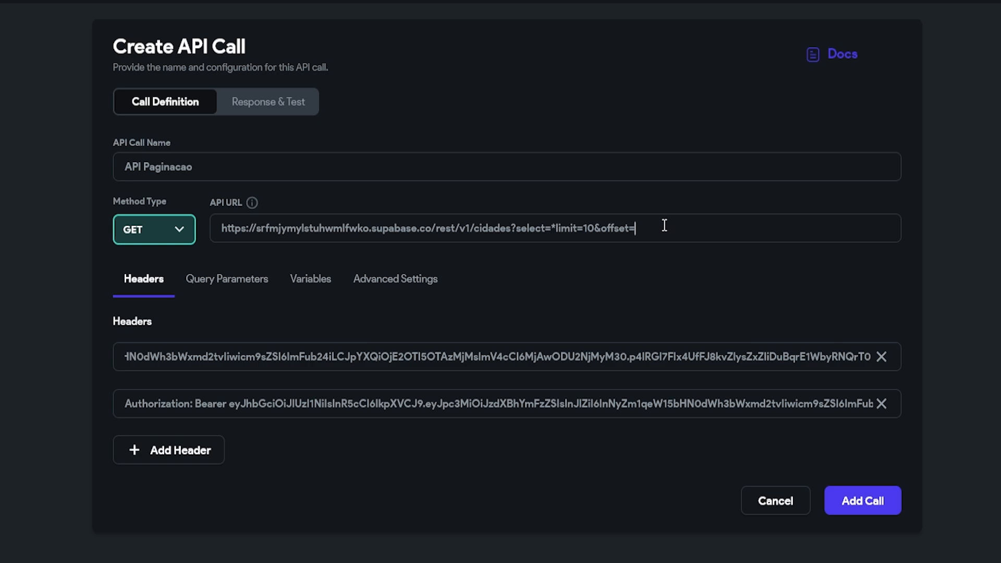
{"action": "type", "text": "0"}
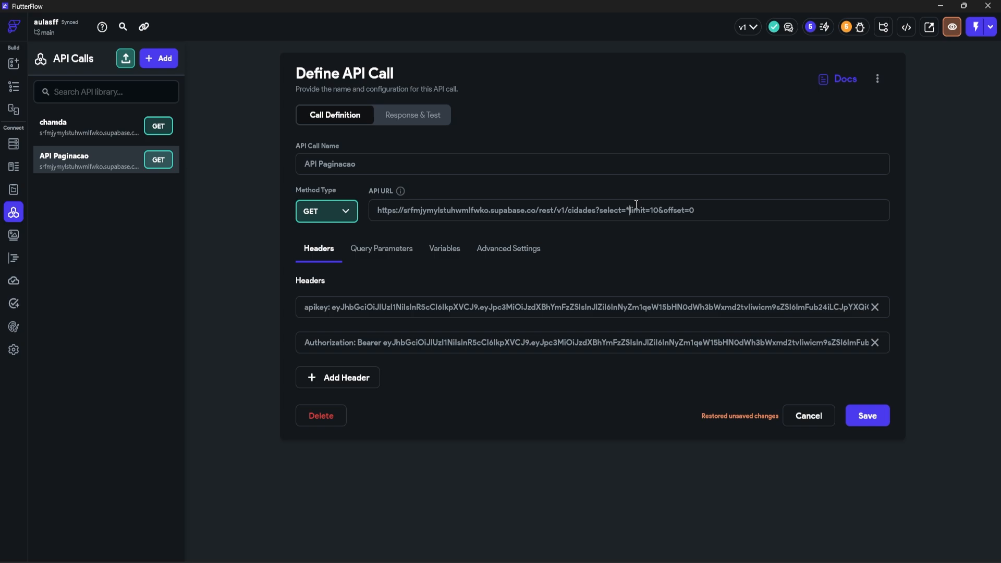
{"action": "type", "text": "&"}
Test the API call and look through the returned records in the response body.
{"action": "left_click", "coordinate": [413, 115]}
{"action": "left_click", "coordinate": [845, 119]}
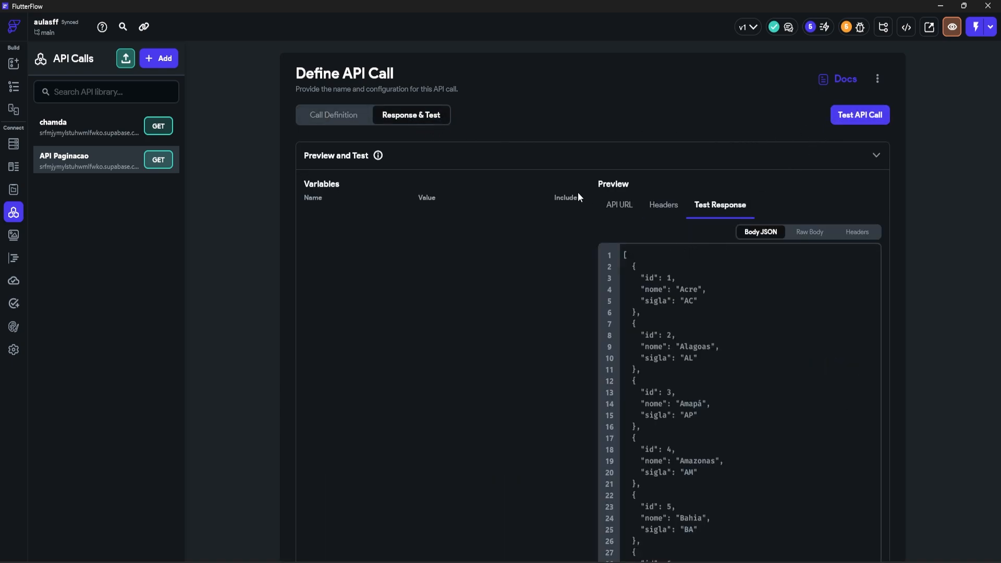
{"action": "scroll", "coordinate": [730, 245], "scroll_direction": "down", "scroll_amount": 5}
{"action": "scroll", "coordinate": [726, 312], "scroll_direction": "up", "scroll_amount": 4}
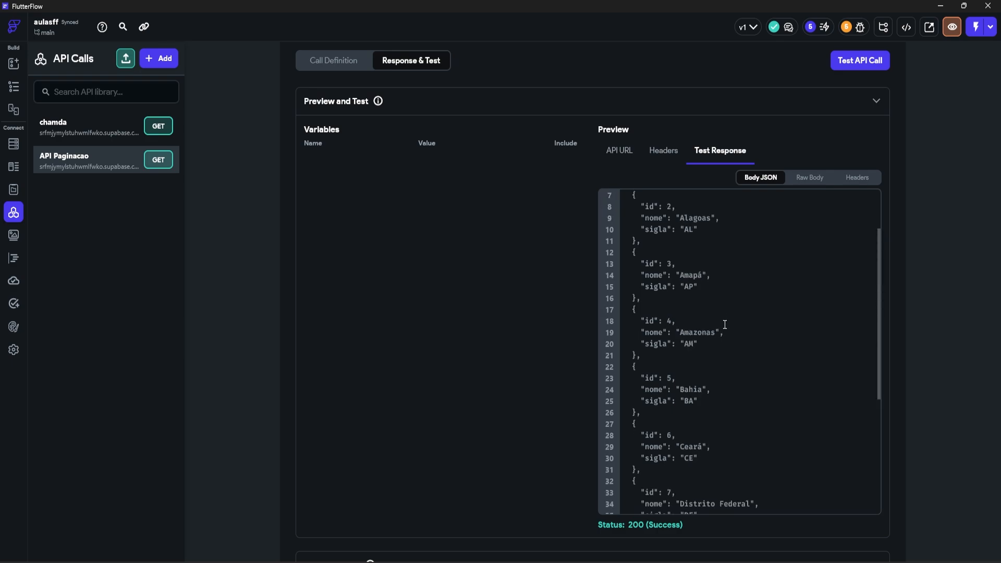
{"action": "scroll", "coordinate": [724, 325], "scroll_direction": "up", "scroll_amount": 3}
{"action": "scroll", "coordinate": [723, 323], "scroll_direction": "down", "scroll_amount": 10}
{"action": "scroll", "coordinate": [722, 319], "scroll_direction": "up", "scroll_amount": 5}
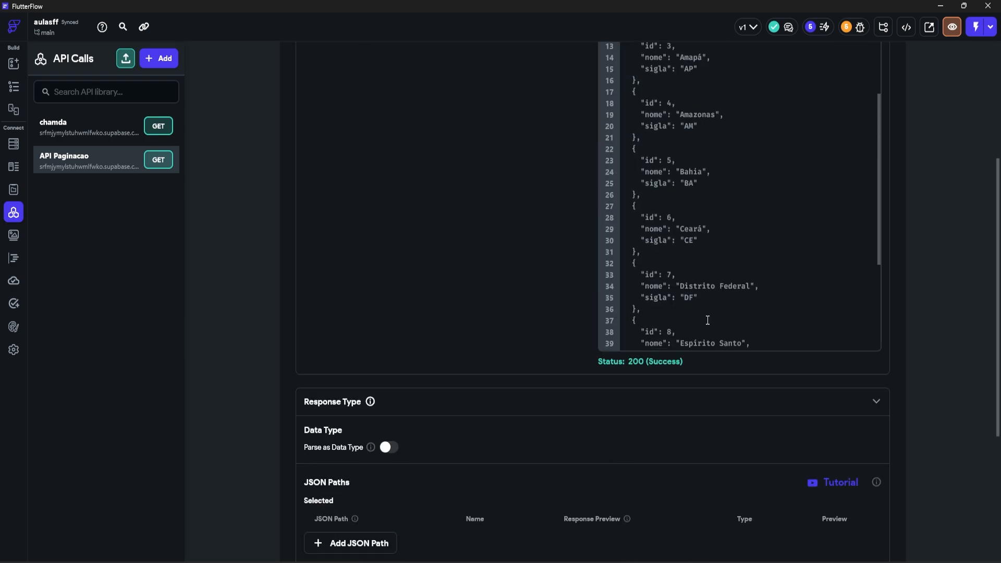
{"action": "scroll", "coordinate": [708, 320], "scroll_direction": "up", "scroll_amount": 4}
{"action": "scroll", "coordinate": [729, 364], "scroll_direction": "down", "scroll_amount": 5}
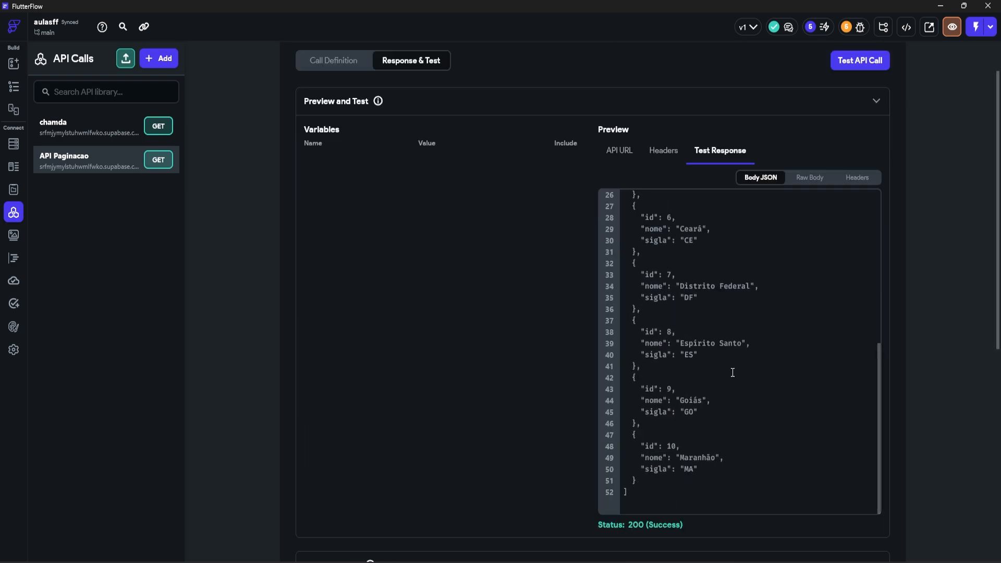
{"action": "scroll", "coordinate": [686, 363], "scroll_direction": "up", "scroll_amount": 4}
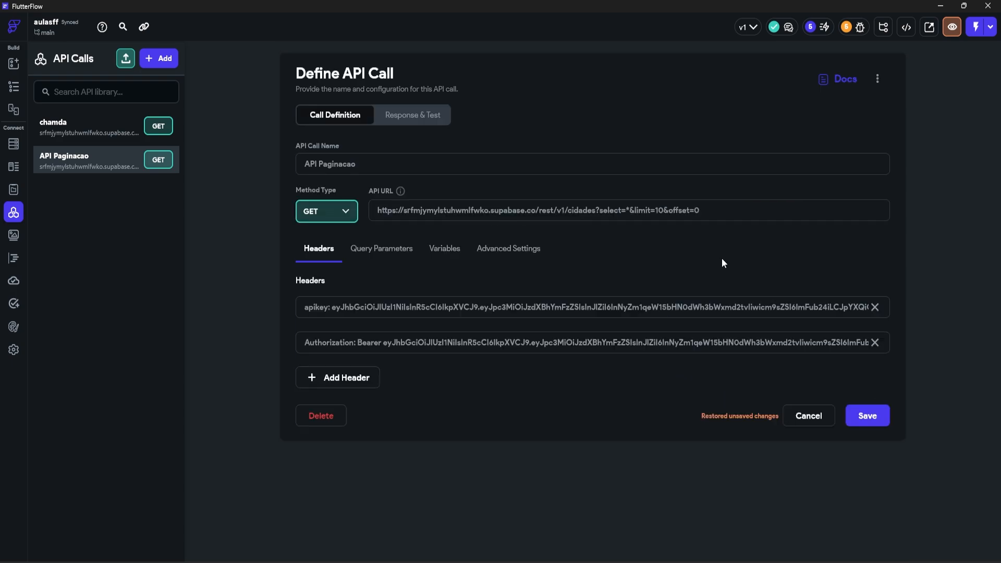
Set the limit in the API URL to 5 and test the call again to check the returned records.
{"action": "left_click", "coordinate": [663, 209]}
{"action": "key", "text": "BackSpace"}
{"action": "key", "text": "BackSpace"}
{"action": "type", "text": "5"}
{"action": "left_click", "coordinate": [419, 115]}
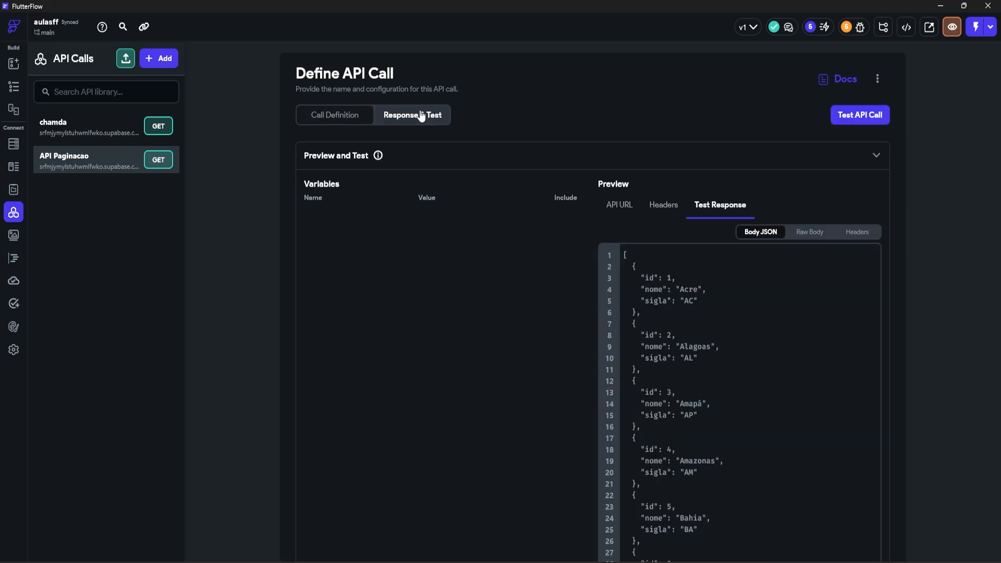
{"action": "left_click", "coordinate": [872, 117]}
{"action": "scroll", "coordinate": [802, 181], "scroll_direction": "down", "scroll_amount": 2}
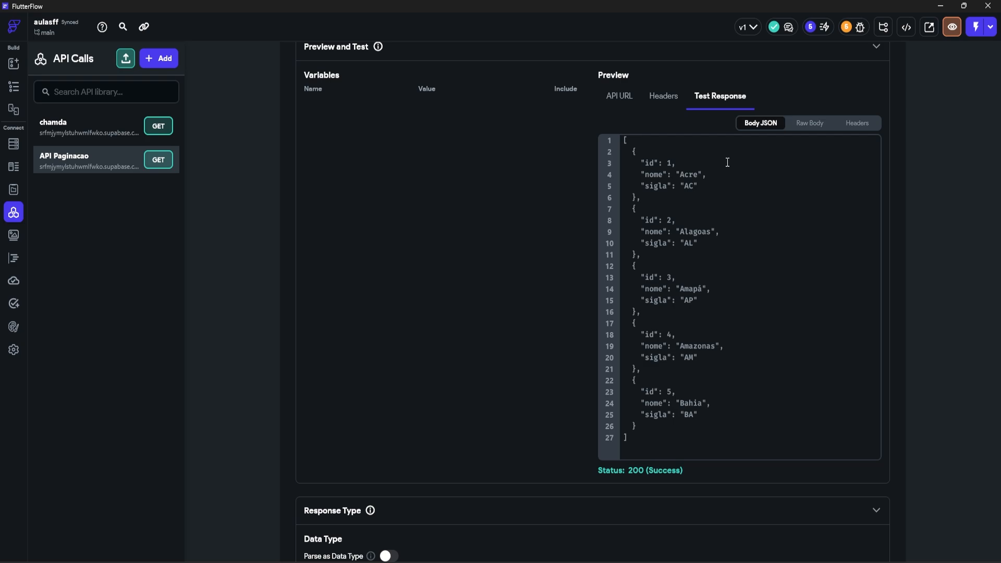
{"action": "scroll", "coordinate": [595, 275], "scroll_direction": "up", "scroll_amount": 2}
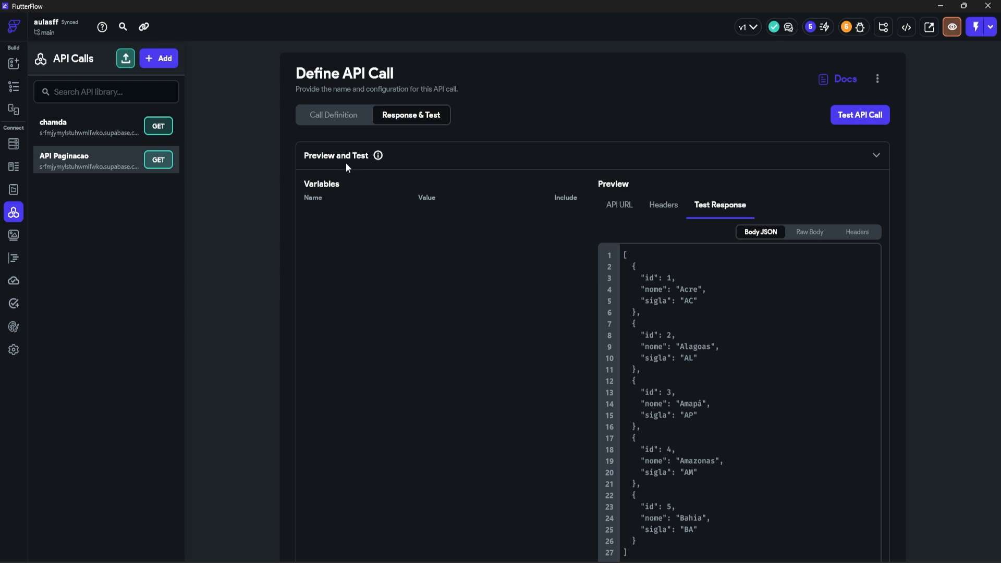
Add two variables to the call definition, named limit and offset.
{"action": "left_click", "coordinate": [319, 118]}
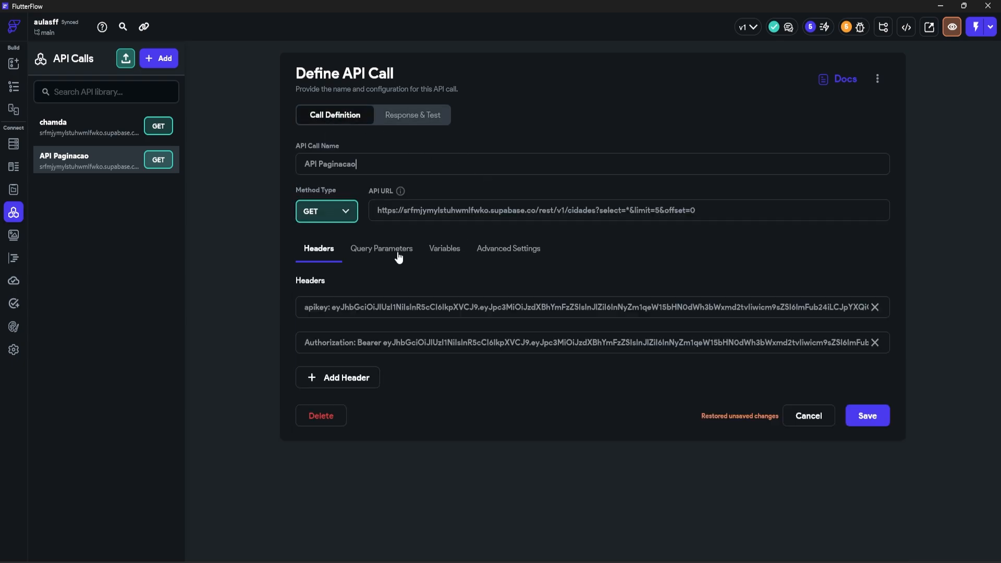
{"action": "left_click", "coordinate": [443, 251]}
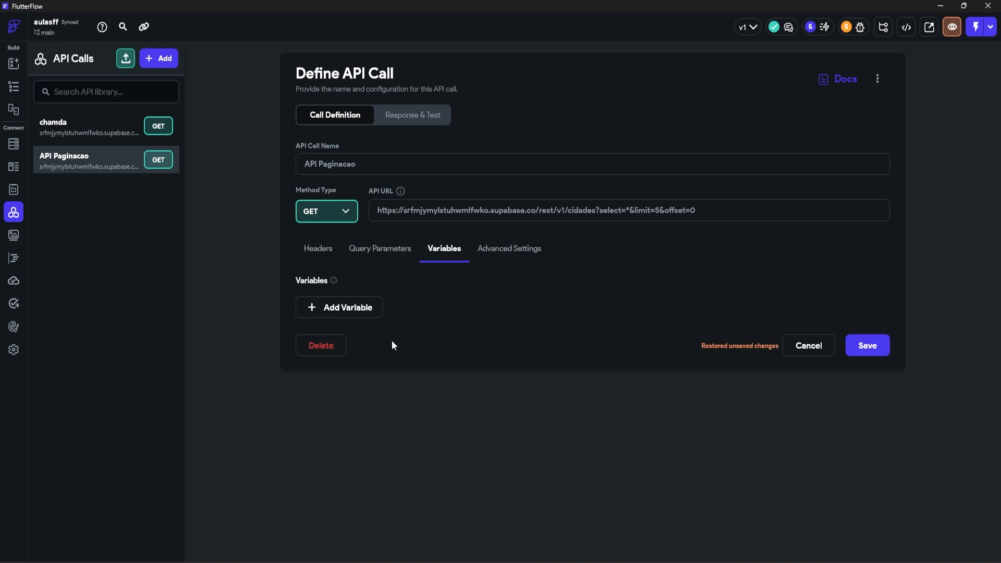
{"action": "left_click", "coordinate": [333, 311]}
{"action": "left_click", "coordinate": [330, 347]}
{"action": "left_click", "coordinate": [338, 313]}
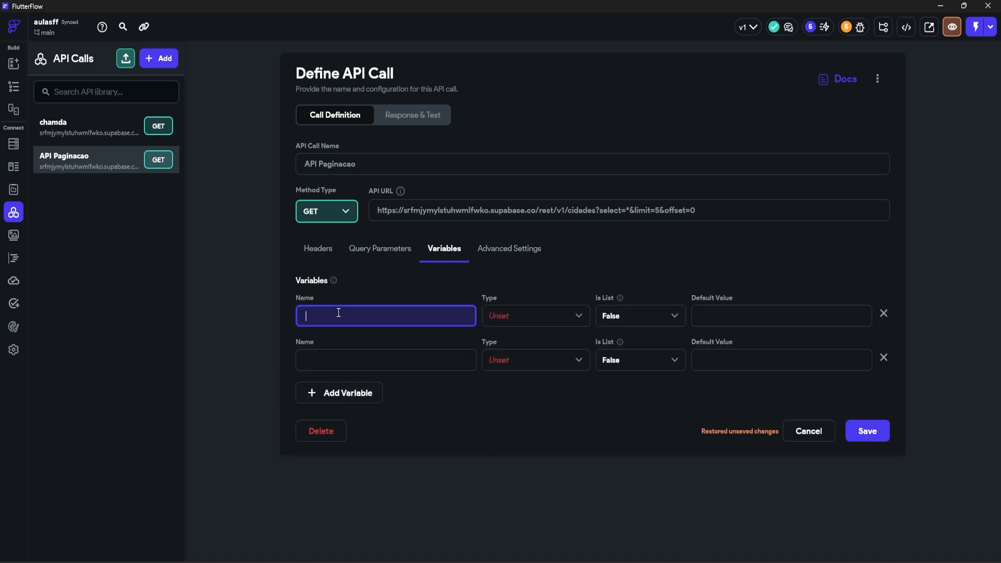
{"action": "type", "text": "limiy"}
{"action": "key", "text": "BackSpace"}
{"action": "type", "text": "t"}
{"action": "left_click", "coordinate": [317, 360]}
{"action": "type", "text": "offset"}
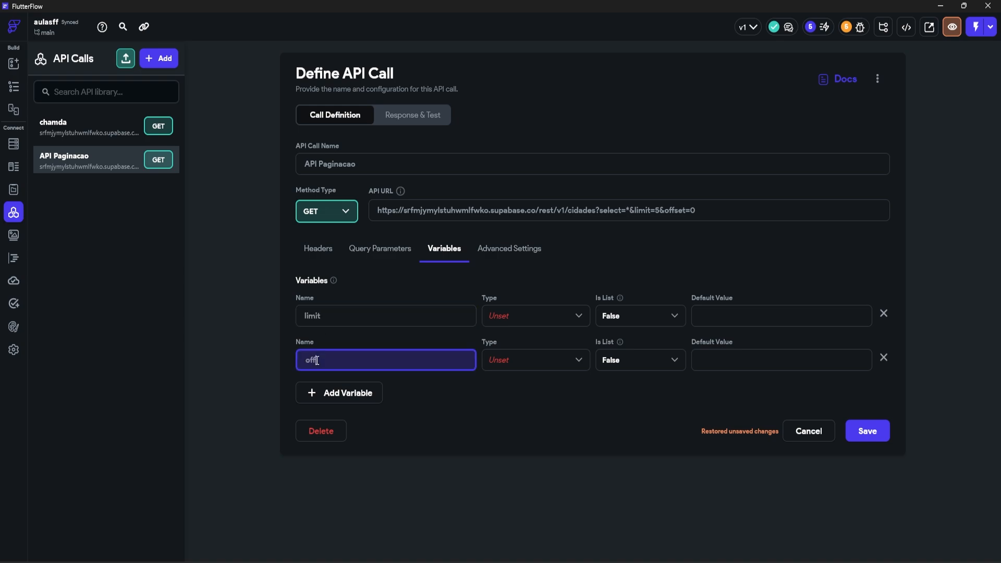
Set the type of both the limit and offset variables to String and save the API call.
{"action": "left_click", "coordinate": [552, 366]}
{"action": "left_click", "coordinate": [510, 339]}
{"action": "left_click", "coordinate": [502, 317]}
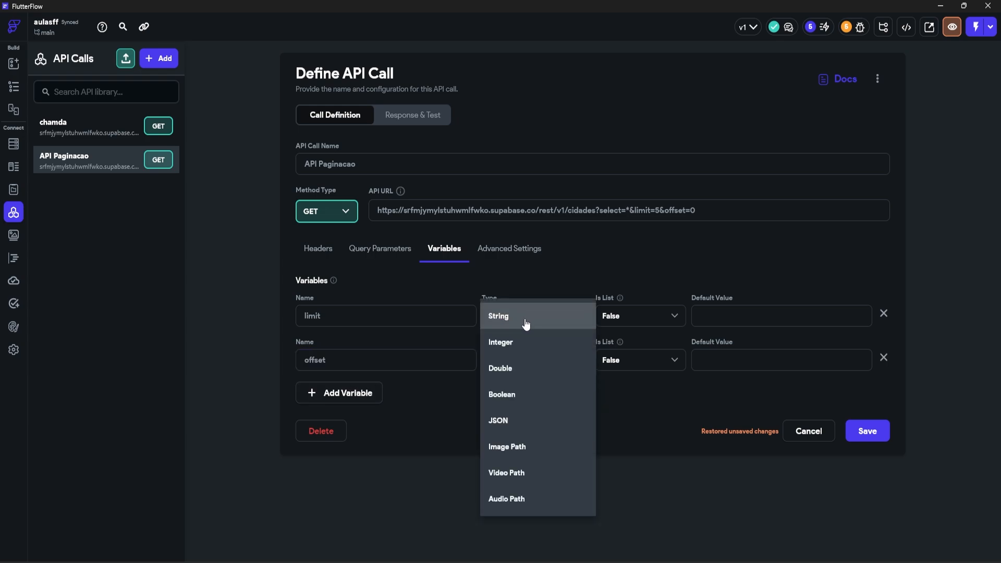
{"action": "left_click", "coordinate": [527, 327]}
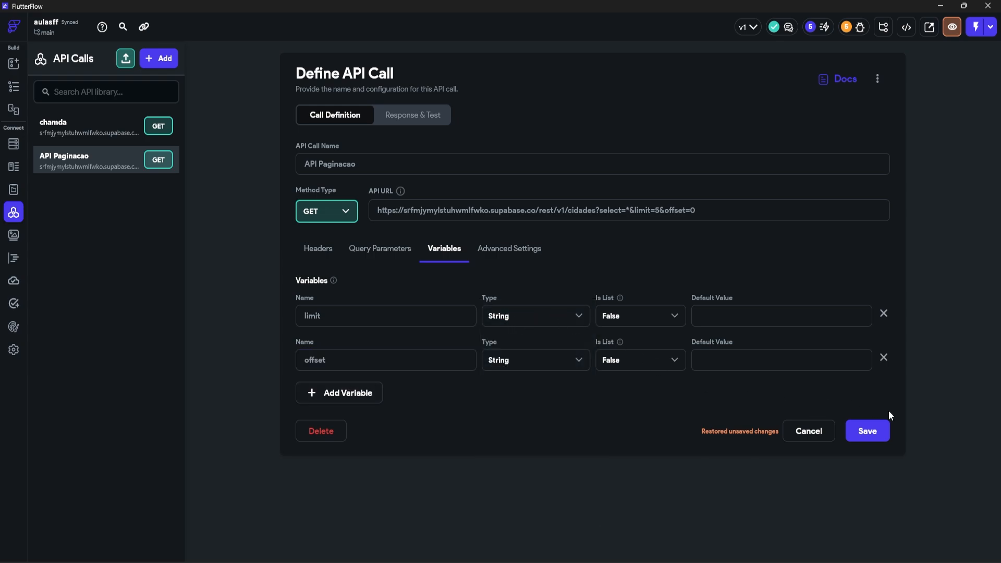
{"action": "left_click", "coordinate": [862, 432]}
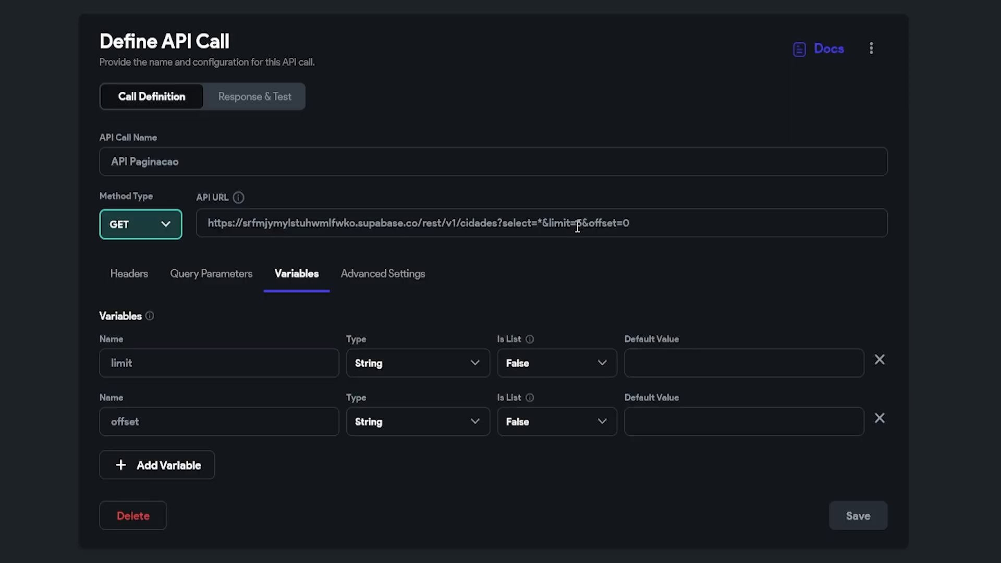
Replace the limit value in the API URL with the variable reference [limit].
{"action": "left_click", "coordinate": [660, 210]}
{"action": "key", "text": "BackSpace"}
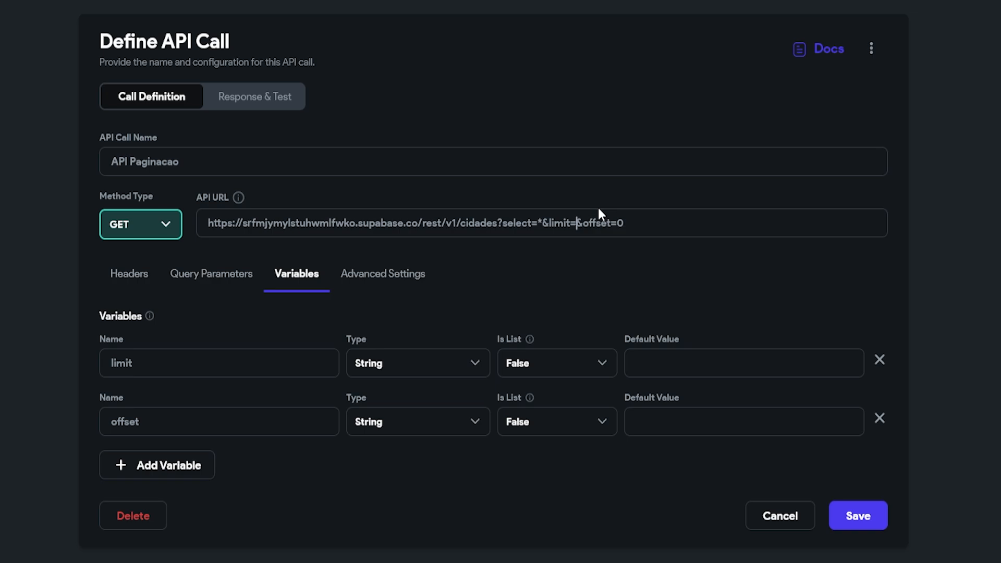
{"action": "type", "text": "["}
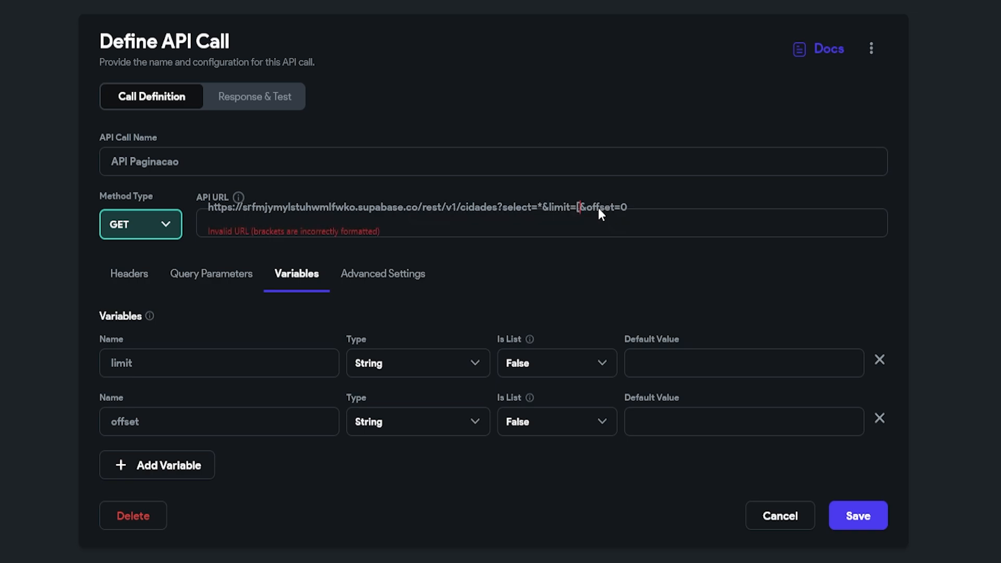
{"action": "type", "text": "]"}
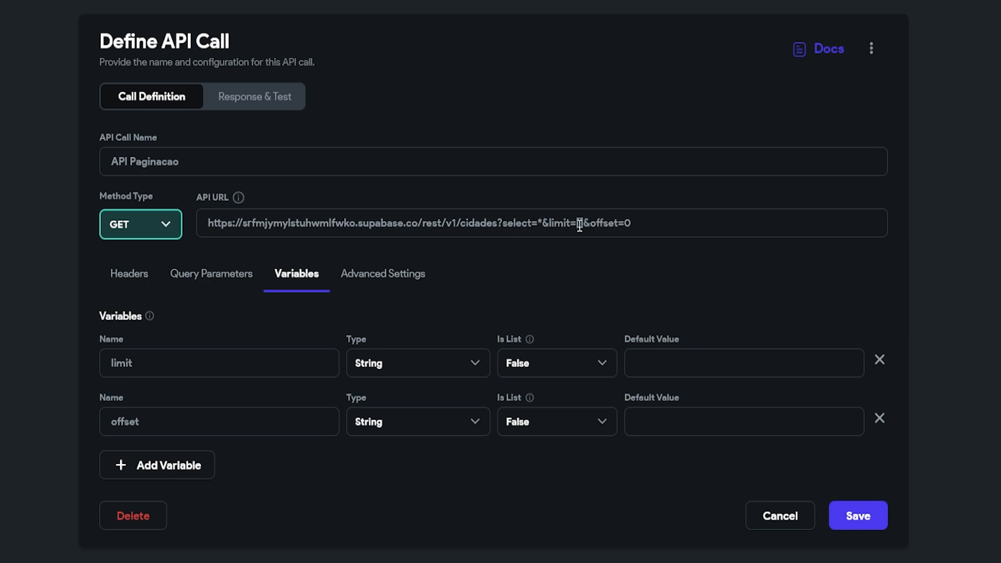
{"action": "left_click", "coordinate": [579, 225]}
{"action": "type", "text": "limit"}
Replace the offset value in the API URL with the variable reference [offset] and save the API call.
{"action": "left_click", "coordinate": [658, 224]}
{"action": "key", "text": "BackSpace"}
{"action": "type", "text": "[limit"}
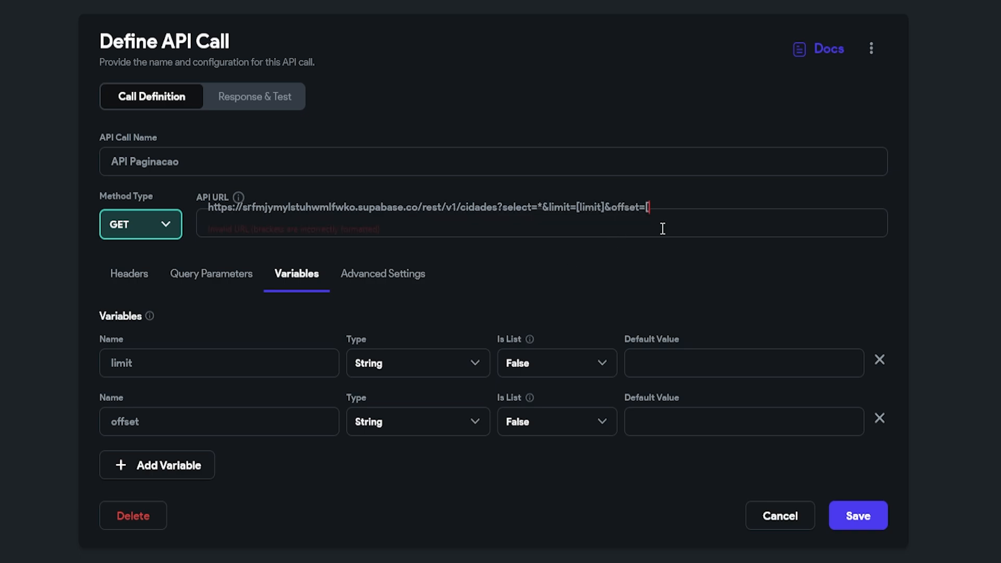
{"action": "type", "text": "]&"}
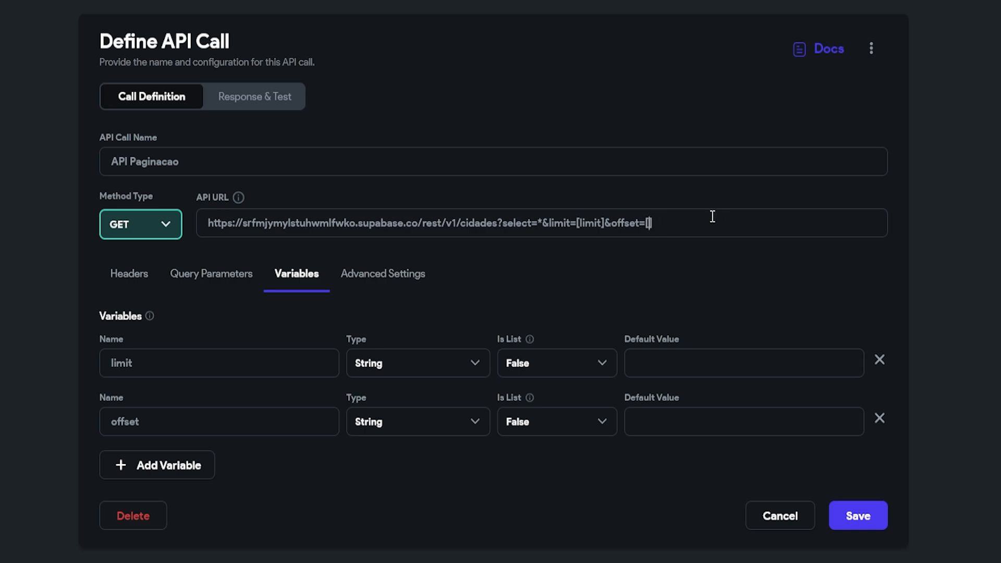
{"action": "type", "text": "offset"}
{"action": "left_click", "coordinate": [850, 515]}
Test the API call with the limit variable set to 2 and the offset variable set to 0.
{"action": "left_click", "coordinate": [253, 96]}
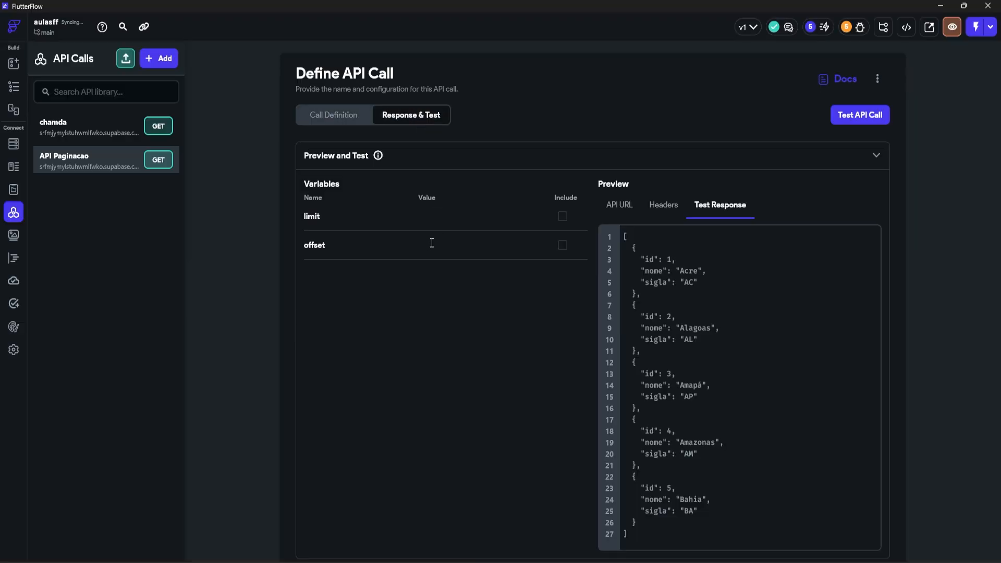
{"action": "left_click", "coordinate": [438, 223]}
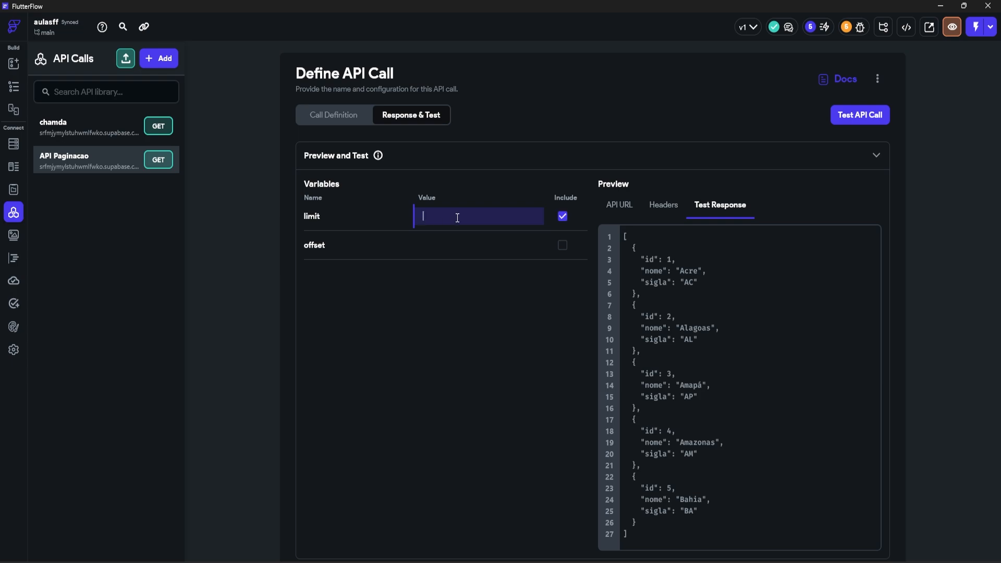
{"action": "type", "text": "2"}
{"action": "left_click", "coordinate": [477, 240]}
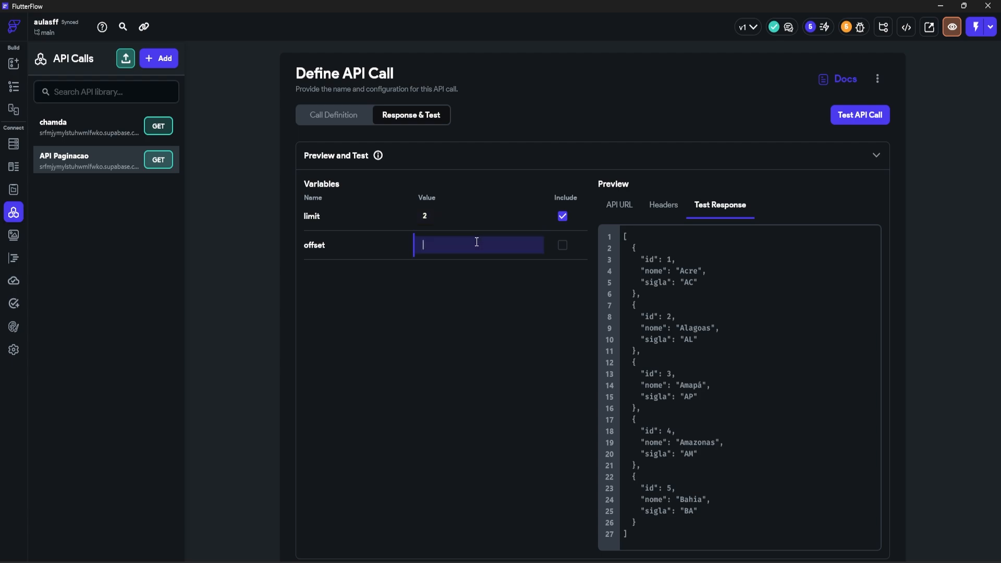
{"action": "type", "text": "0"}
{"action": "left_click", "coordinate": [845, 118]}
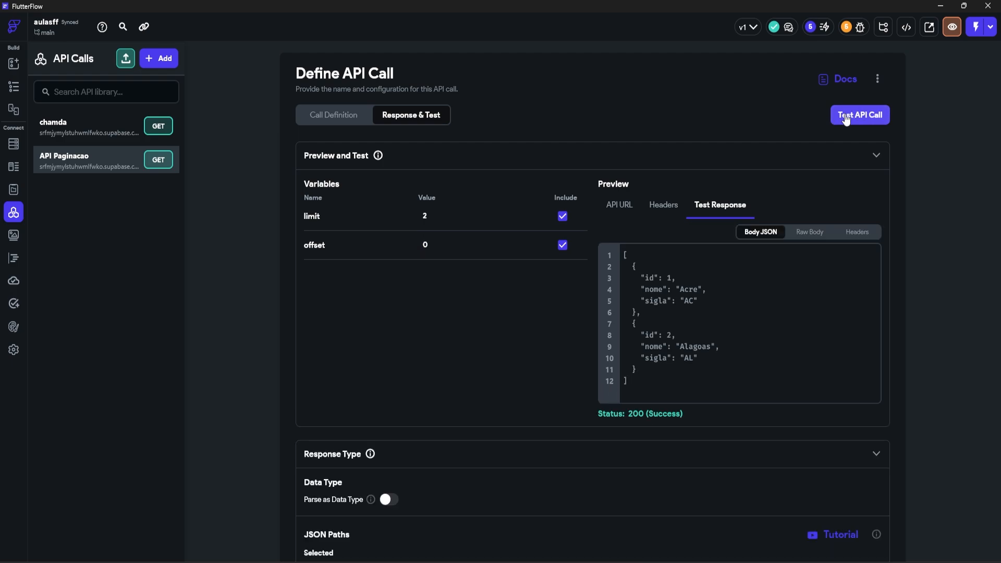
Retest the API call with the offset at 1 and again at 2.
{"action": "left_click", "coordinate": [431, 213]}
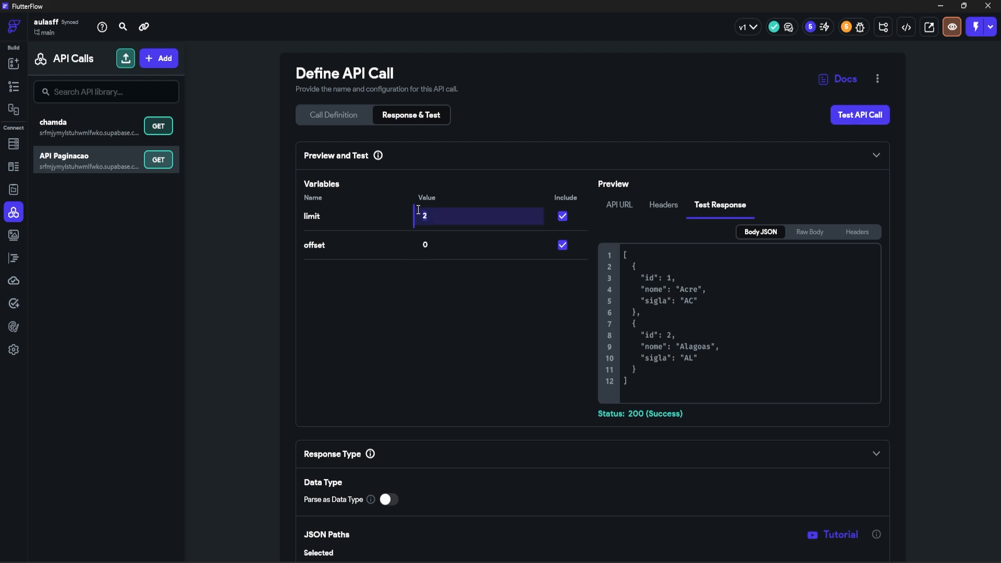
{"action": "left_click", "coordinate": [415, 245]}
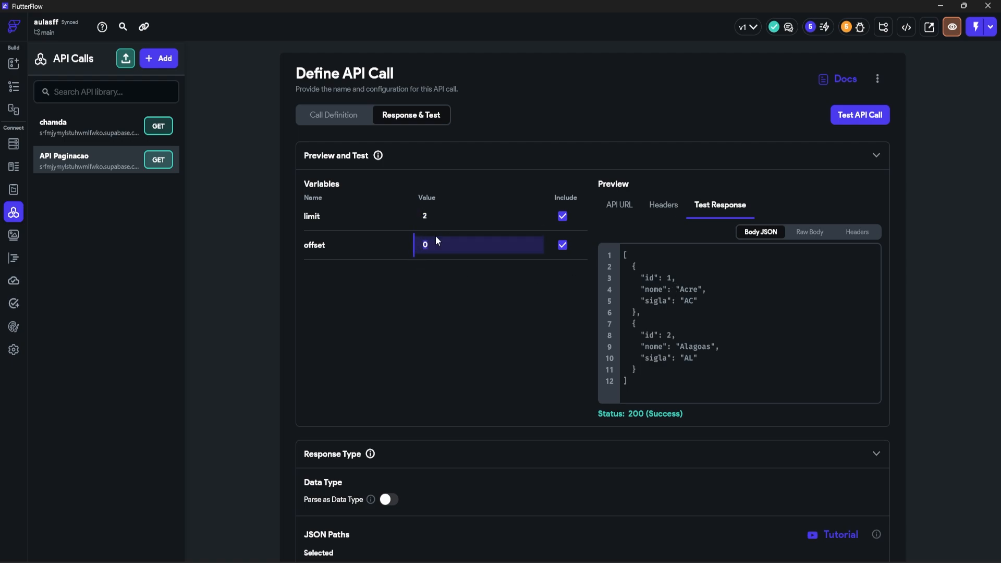
{"action": "type", "text": "1"}
{"action": "left_click", "coordinate": [850, 117]}
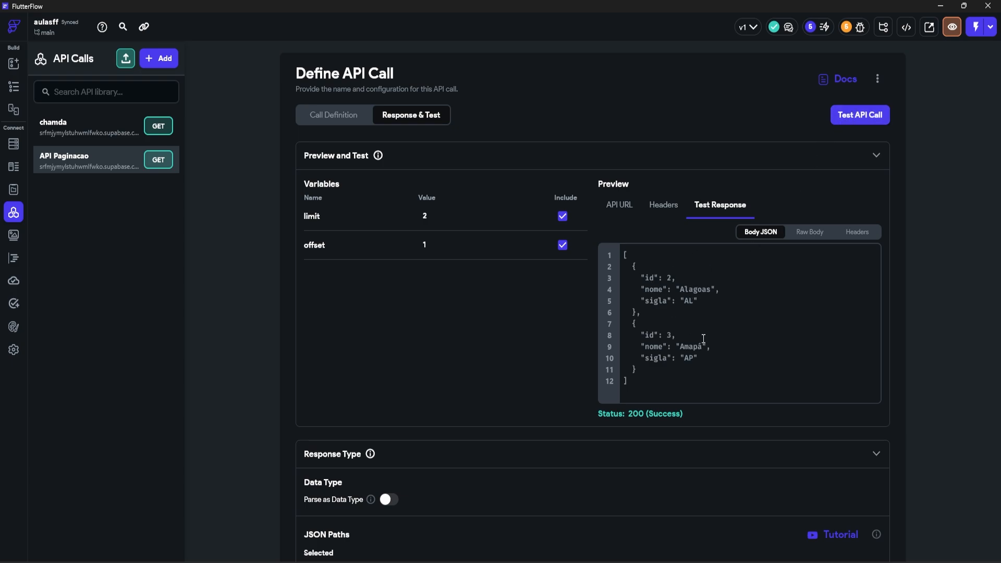
{"action": "left_click", "coordinate": [436, 243]}
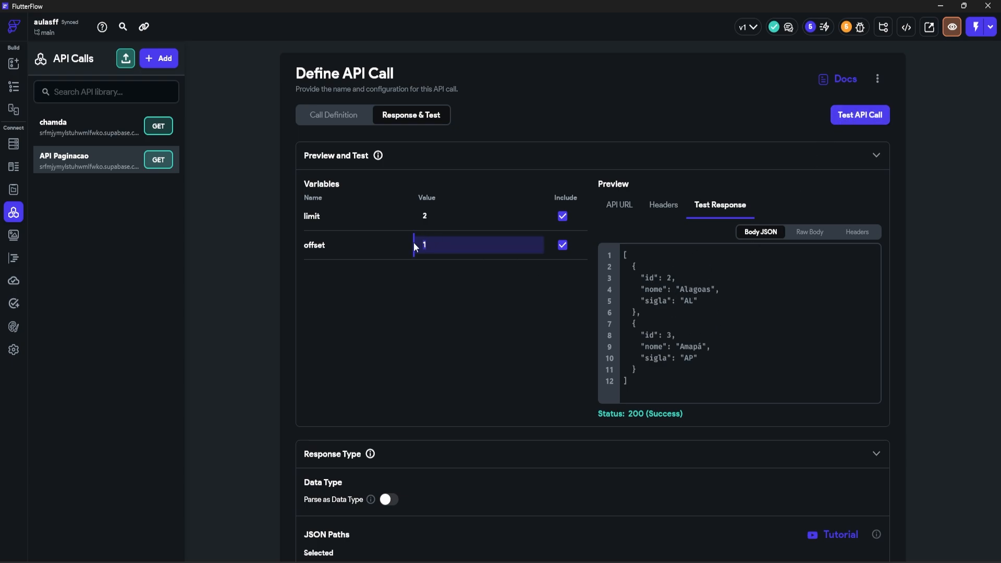
{"action": "type", "text": "2"}
{"action": "left_click", "coordinate": [849, 114]}
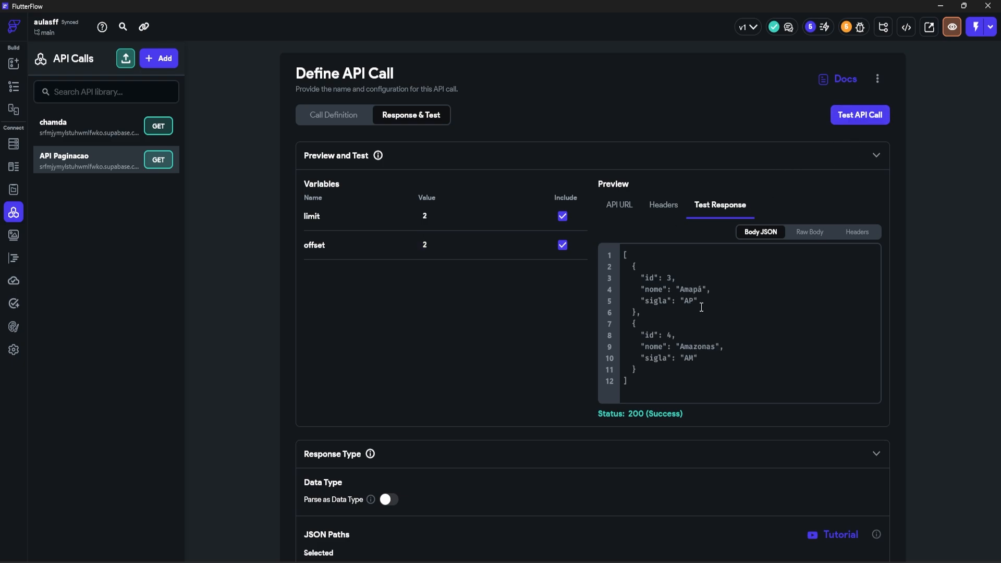
Add the recommended JSON path $[:].nome under the name estado and save the API call.
{"action": "scroll", "coordinate": [568, 316], "scroll_direction": "down", "scroll_amount": 5}
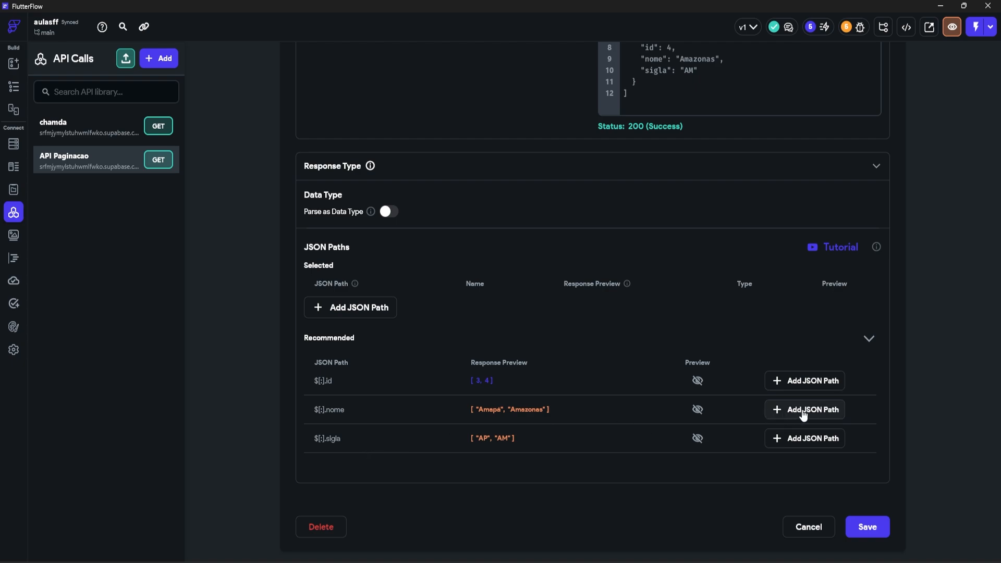
{"action": "left_click", "coordinate": [787, 411]}
{"action": "left_click", "coordinate": [492, 302]}
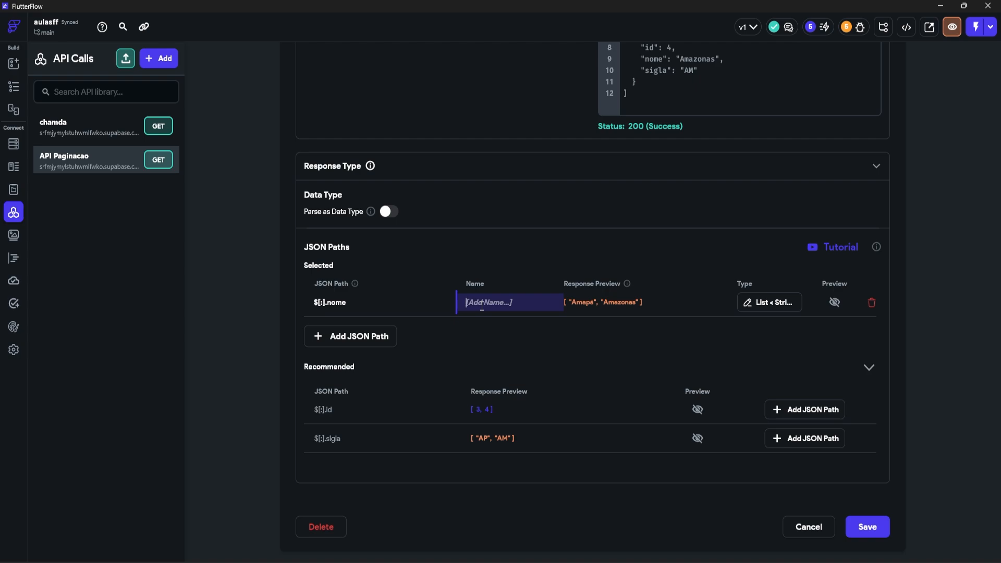
{"action": "type", "text": "c"}
{"action": "key", "text": "BackSpace"}
{"action": "type", "text": "estado"}
{"action": "left_click", "coordinate": [555, 339]}
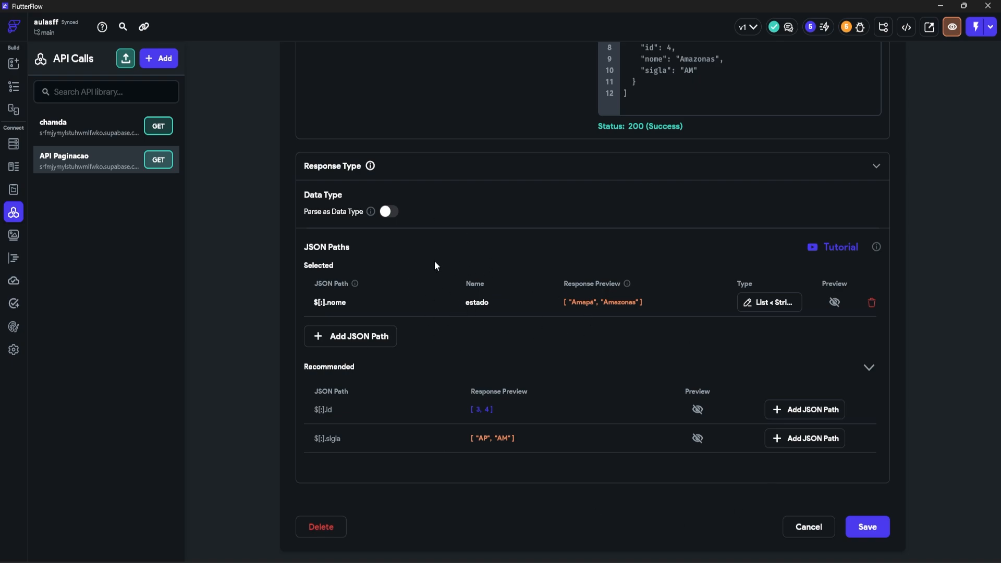
{"action": "left_click", "coordinate": [868, 526]}
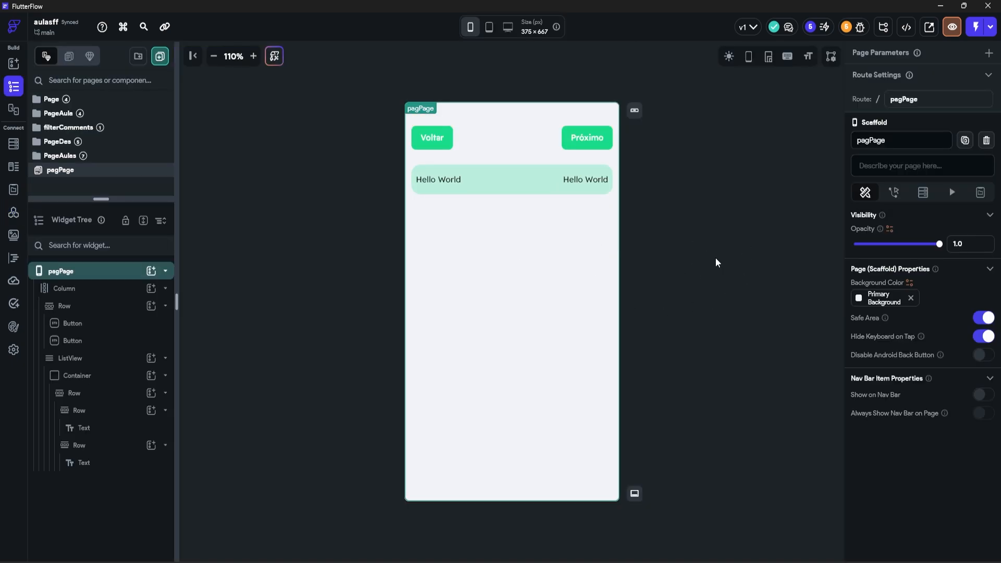
{"action": "left_click", "coordinate": [597, 147]}
{"action": "left_click", "coordinate": [469, 139]}
{"action": "left_click", "coordinate": [432, 146]}
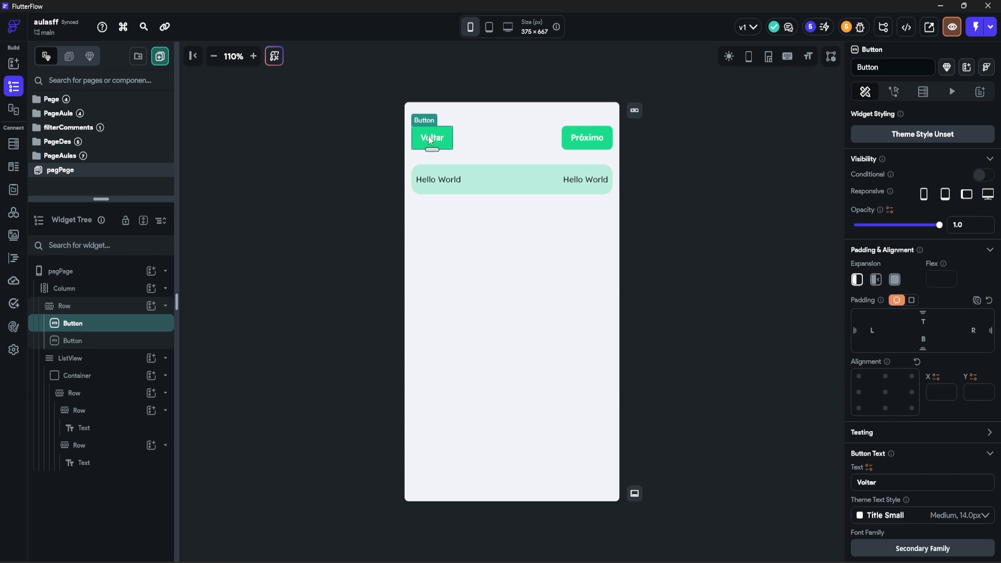
Create a pagPage state variable named pageNum of type Integer with an initial value of 1.
{"action": "left_click", "coordinate": [713, 177]}
{"action": "left_click", "coordinate": [979, 192]}
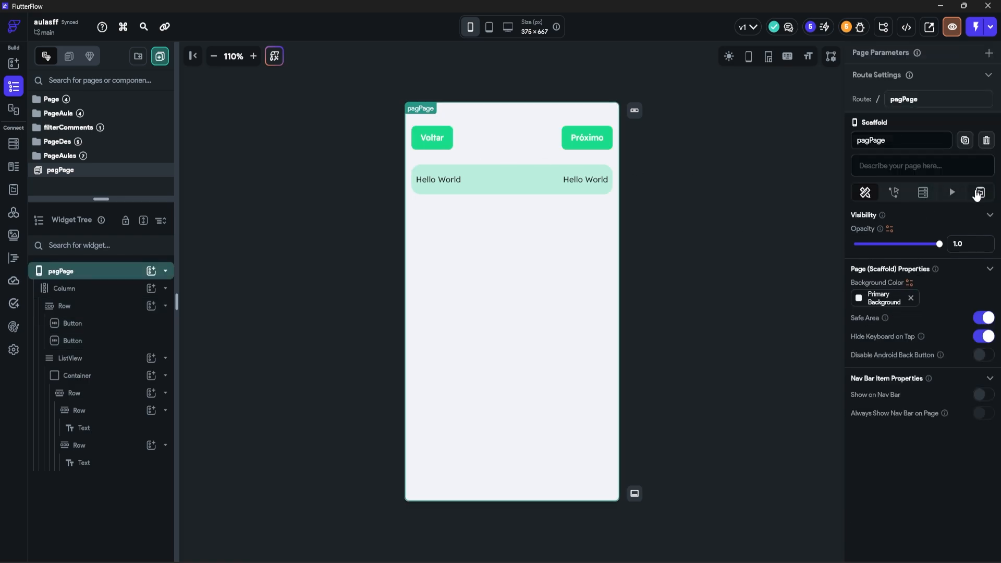
{"action": "left_click", "coordinate": [907, 244]}
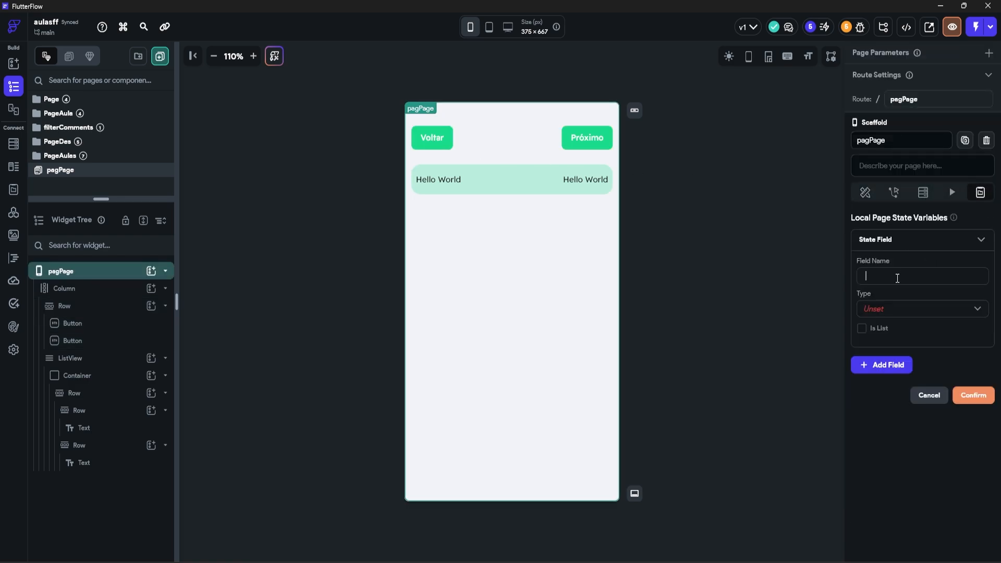
{"action": "left_click", "coordinate": [897, 277]}
{"action": "type", "text": "pageNum"}
{"action": "left_click", "coordinate": [870, 312]}
{"action": "left_click", "coordinate": [892, 59]}
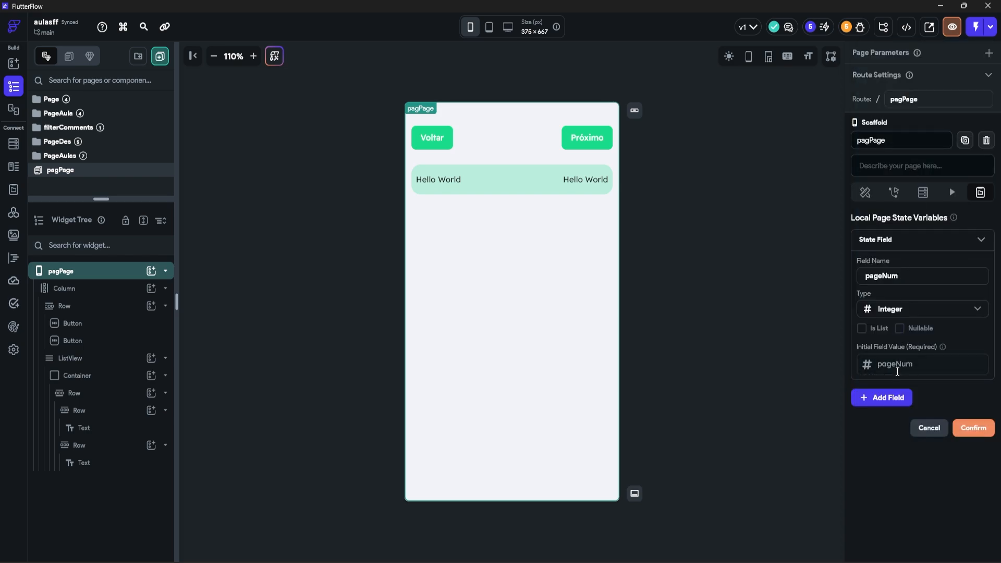
{"action": "left_click", "coordinate": [889, 373]}
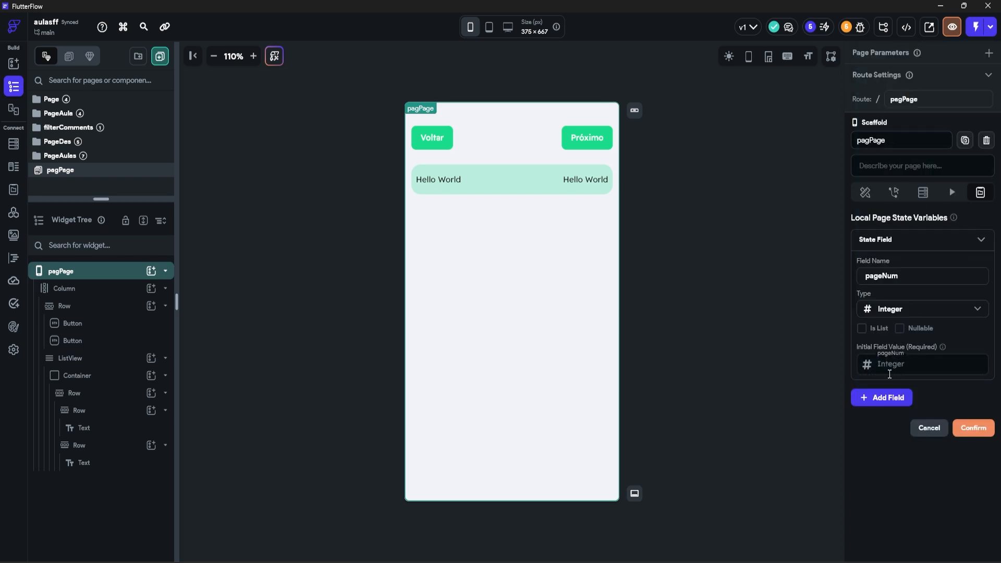
{"action": "type", "text": "1"}
{"action": "left_click", "coordinate": [975, 431]}
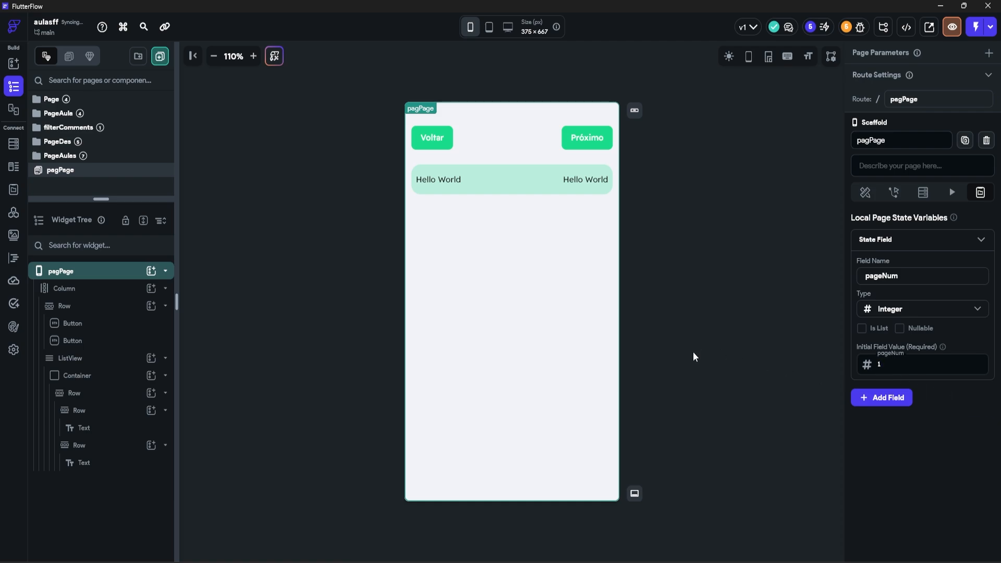
Add an On Tap action of type Update Page State to the Próximo button.
{"action": "left_click", "coordinate": [586, 139]}
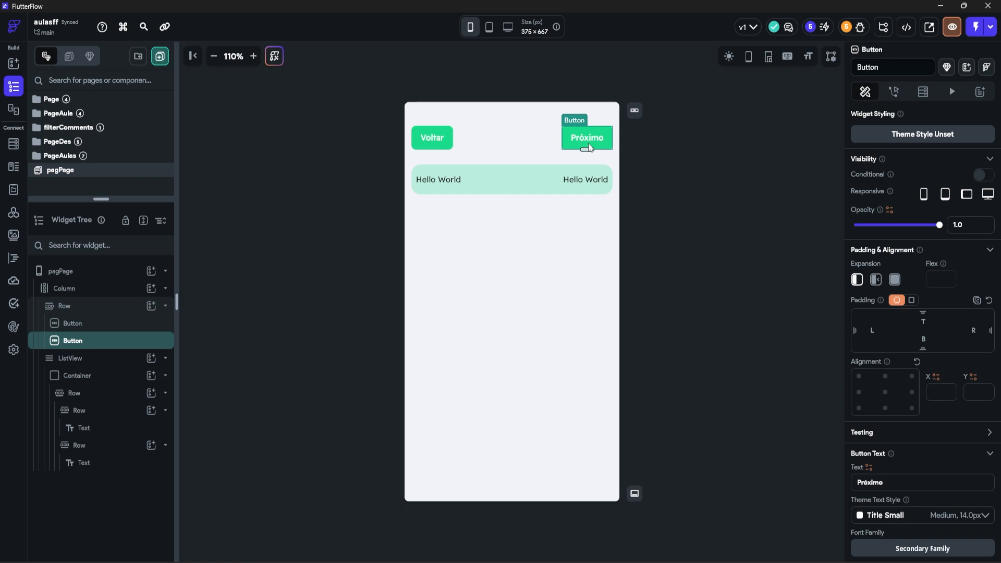
{"action": "left_click", "coordinate": [895, 91]}
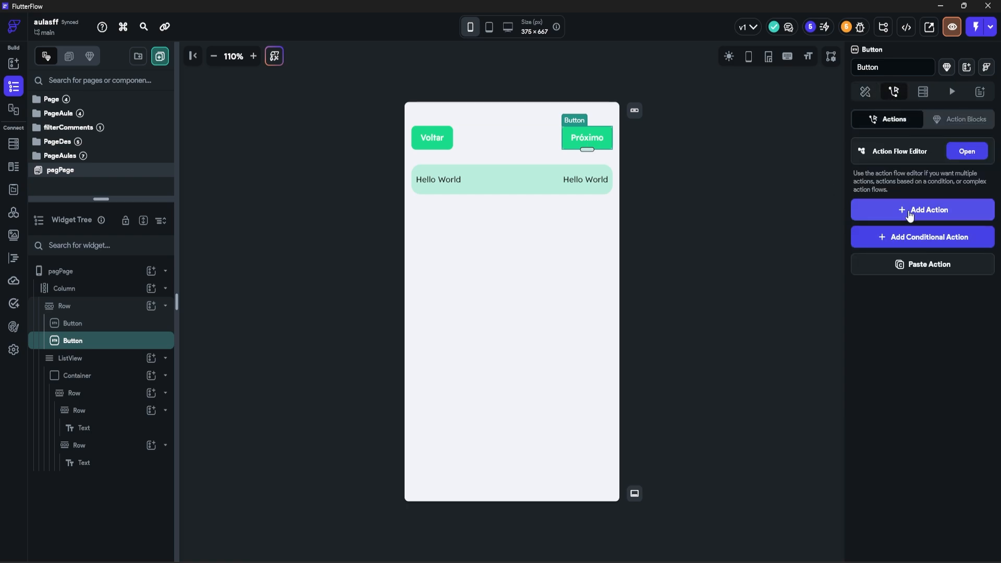
{"action": "left_click", "coordinate": [909, 215]}
{"action": "left_click", "coordinate": [907, 292]}
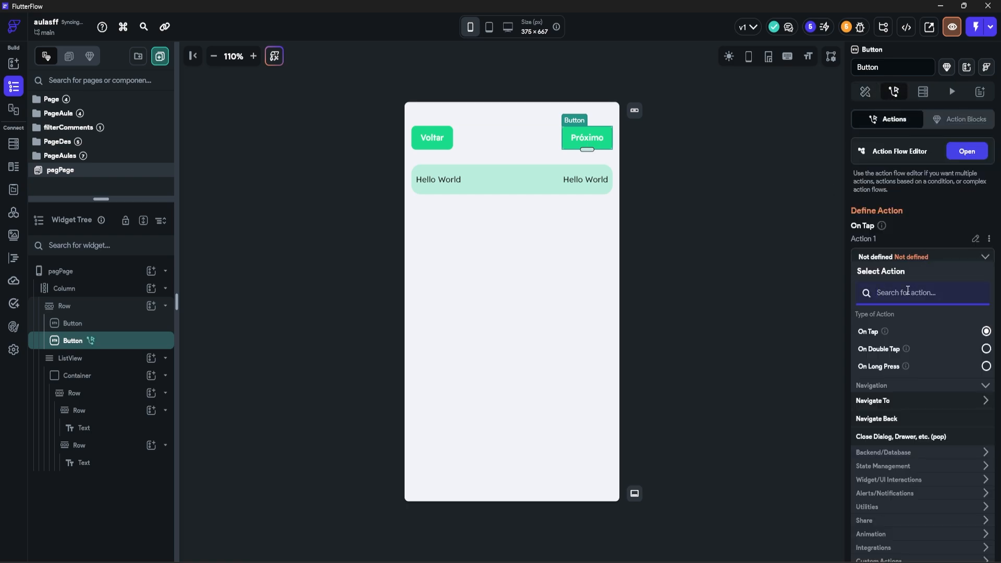
{"action": "type", "text": "update"}
{"action": "scroll", "coordinate": [911, 513], "scroll_direction": "down", "scroll_amount": 1}
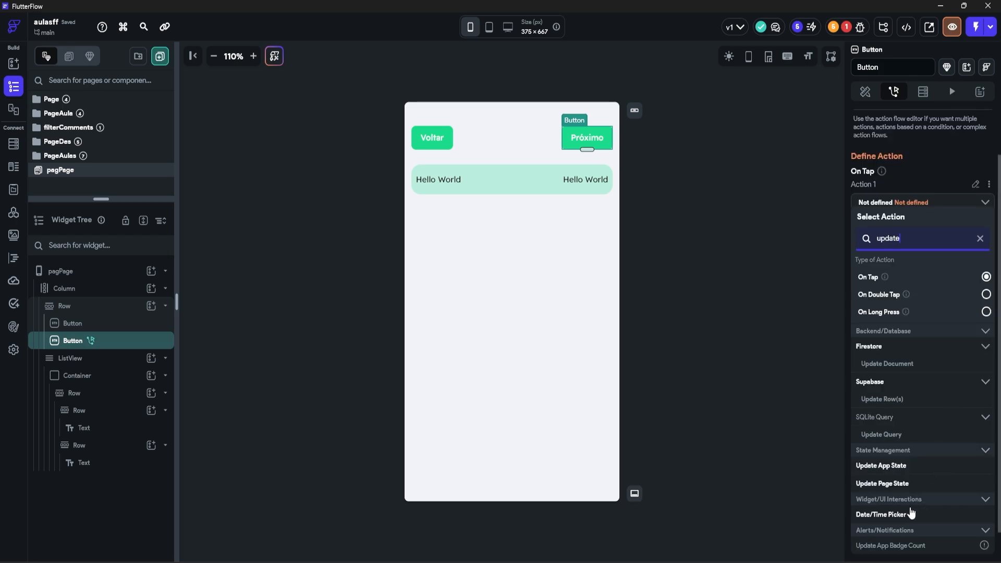
{"action": "left_click", "coordinate": [879, 484]}
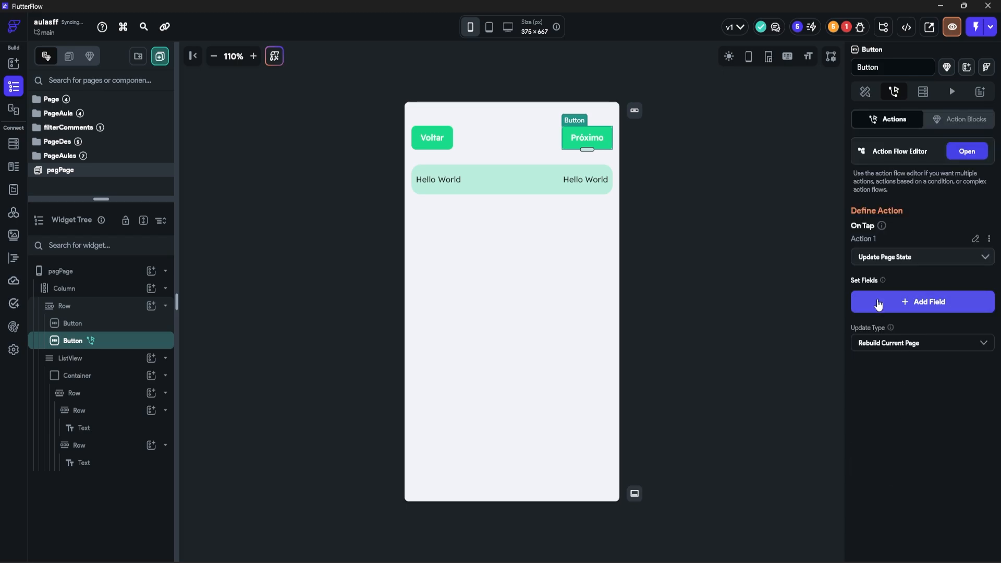
Make the Próximo button's action update the pageNum field with Increment/Decrement by 1.
{"action": "left_click", "coordinate": [878, 303]}
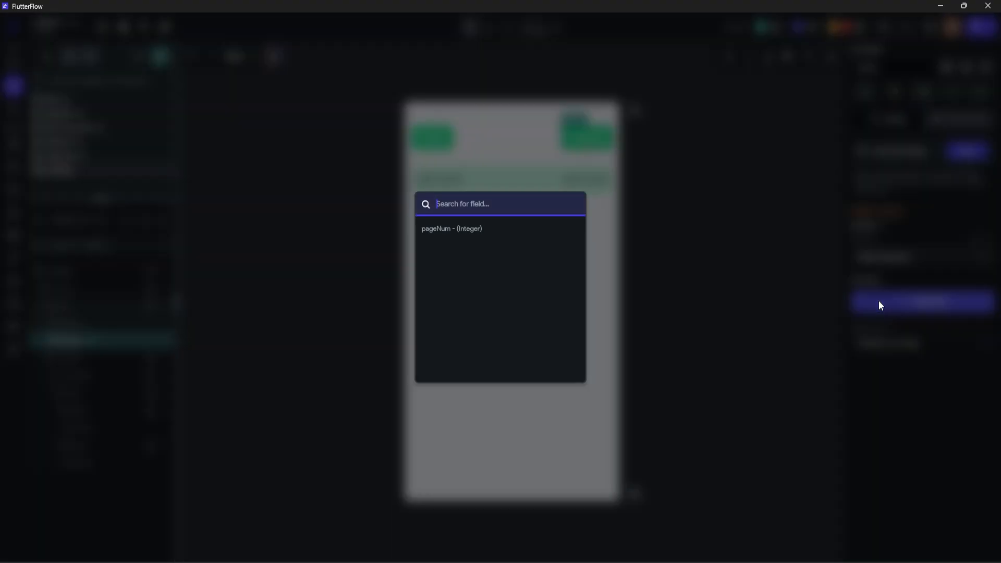
{"action": "left_click", "coordinate": [465, 229]}
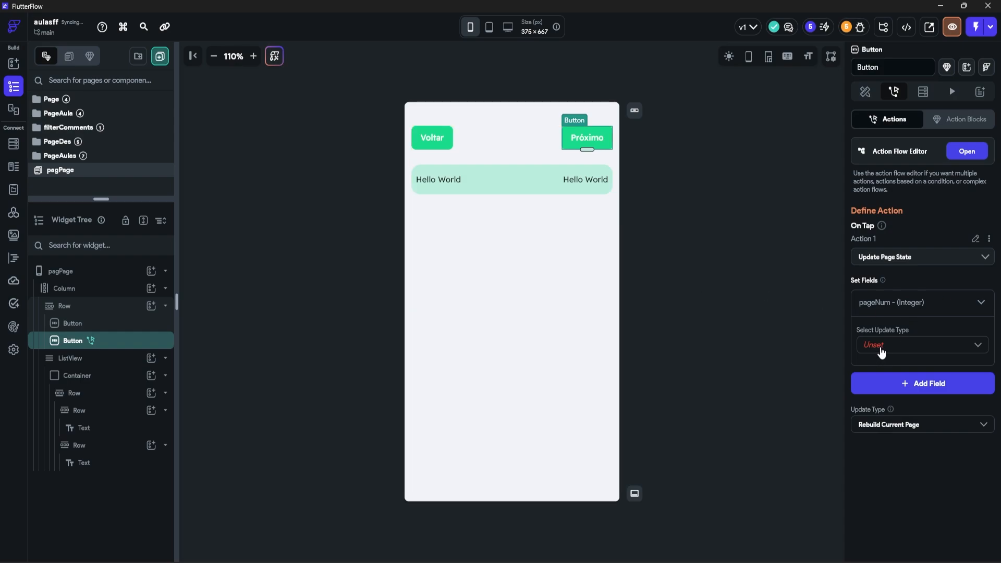
{"action": "left_click", "coordinate": [877, 346]}
{"action": "left_click", "coordinate": [886, 399]}
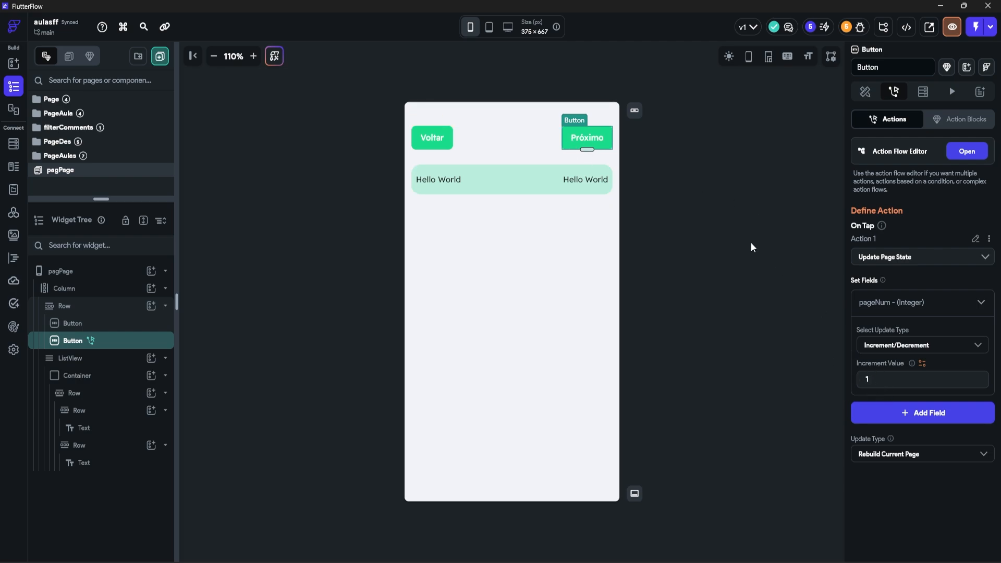
Copy the Próximo button's page state action to the Voltar button and set the copy's increment value to -1.
{"action": "left_click", "coordinate": [438, 144]}
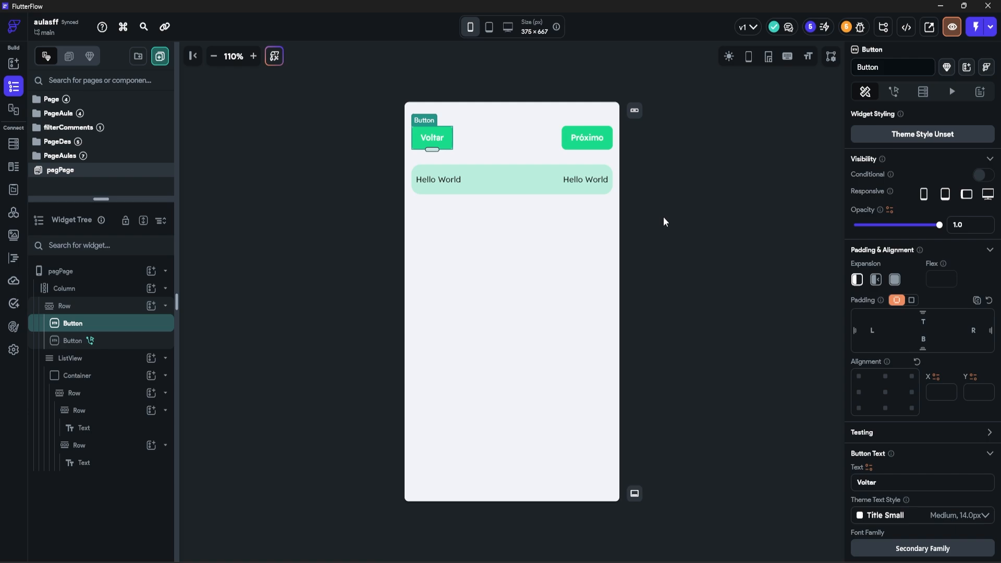
{"action": "left_click", "coordinate": [593, 151]}
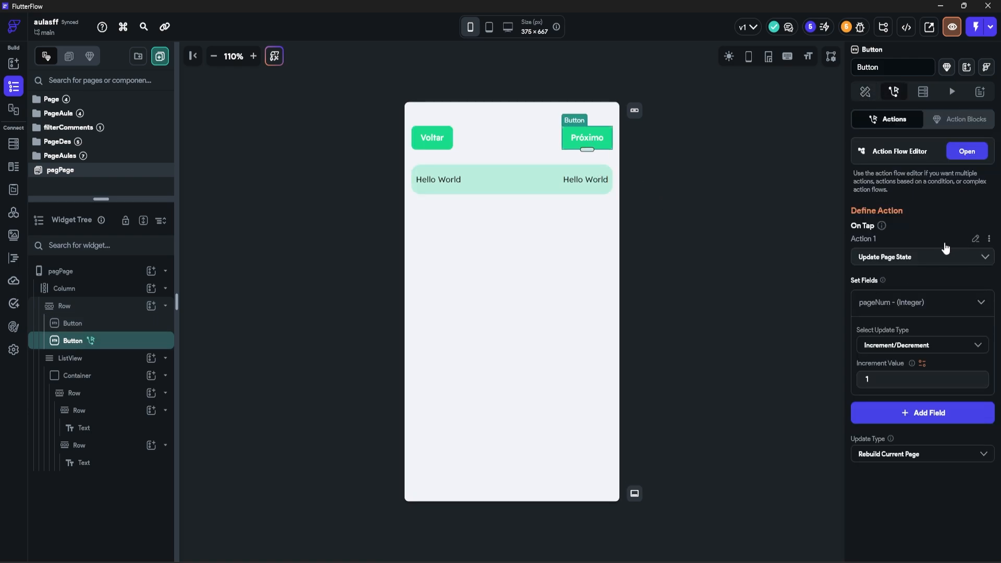
{"action": "left_click", "coordinate": [989, 239]}
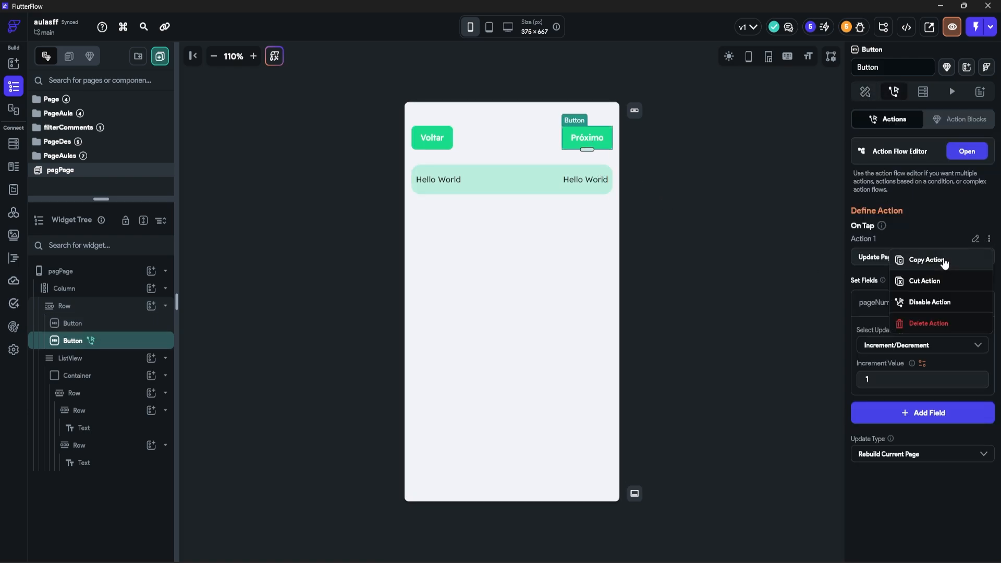
{"action": "left_click", "coordinate": [943, 260]}
{"action": "left_click", "coordinate": [428, 144]}
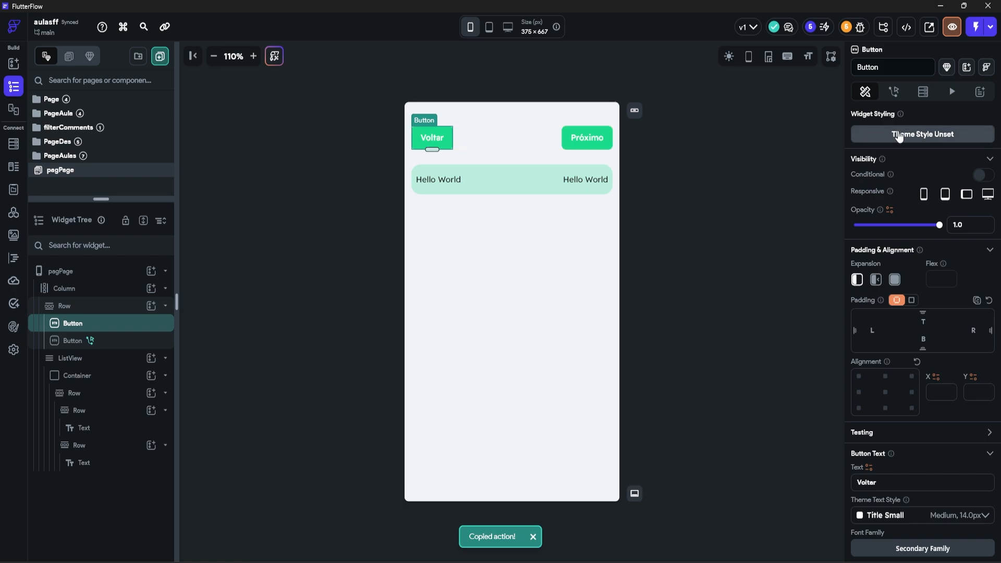
{"action": "left_click", "coordinate": [893, 91]}
{"action": "left_click", "coordinate": [923, 267]}
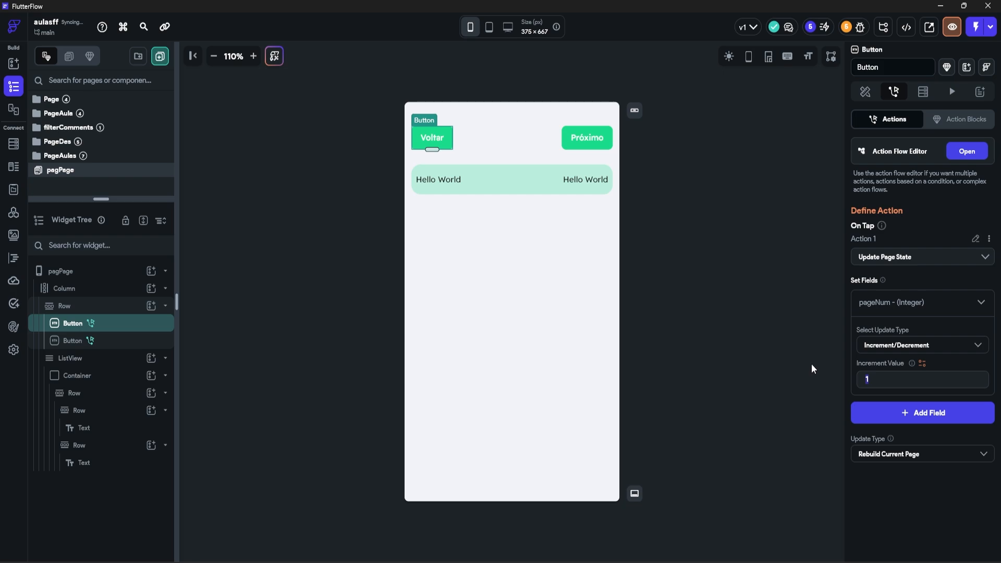
{"action": "type", "text": "-1"}
{"action": "left_click", "coordinate": [585, 141]}
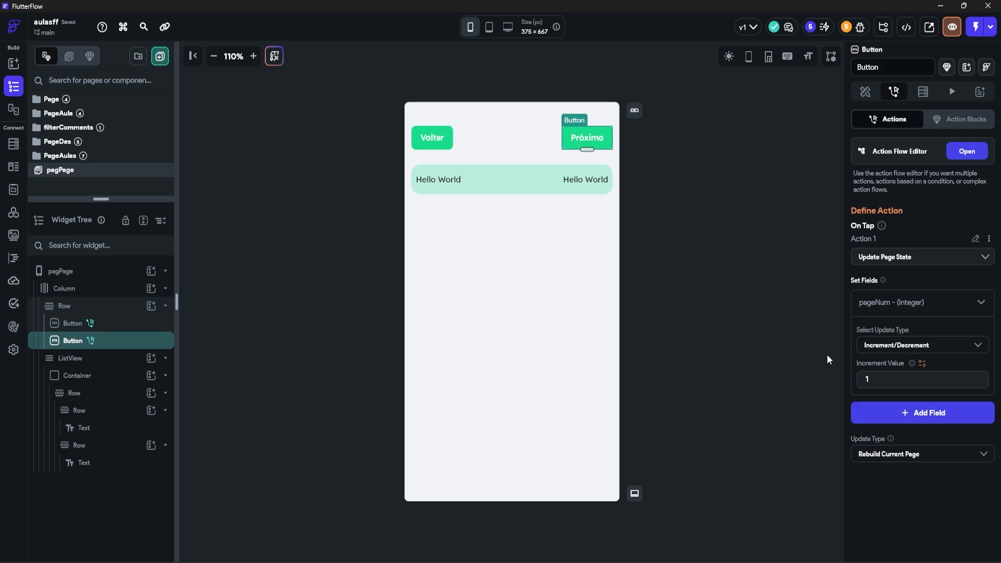
{"action": "left_click", "coordinate": [438, 147]}
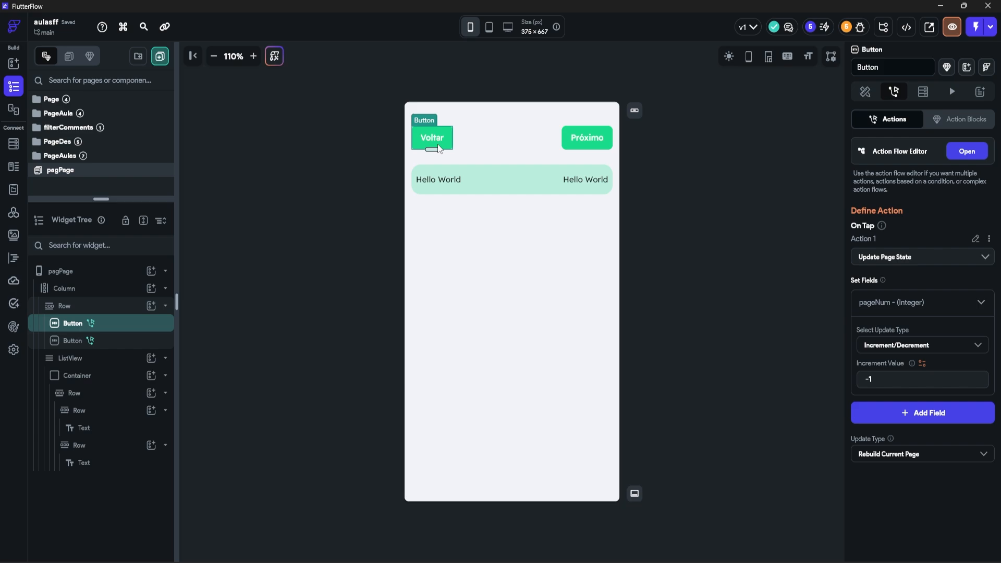
{"action": "left_click", "coordinate": [737, 391]}
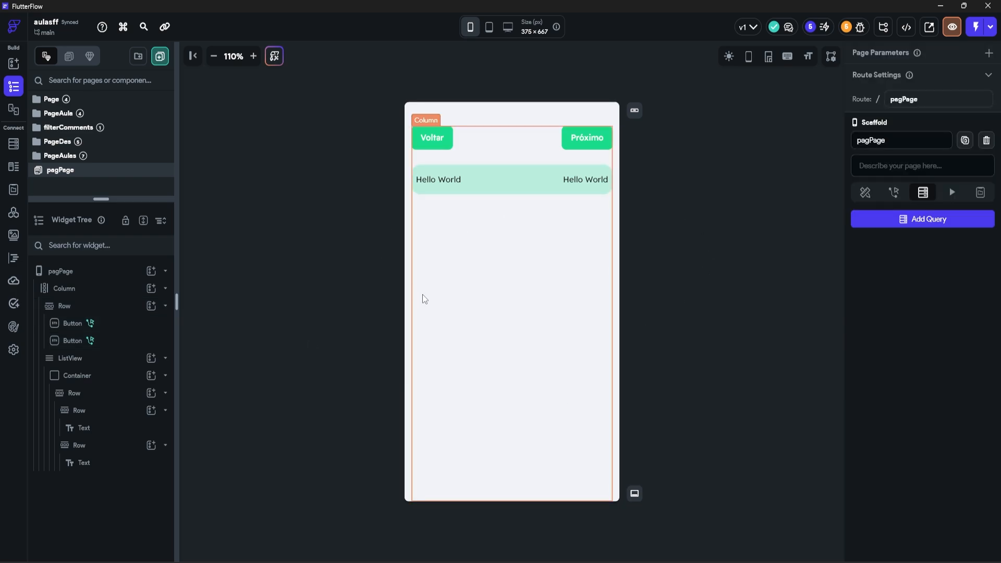
{"action": "left_click", "coordinate": [264, 291]}
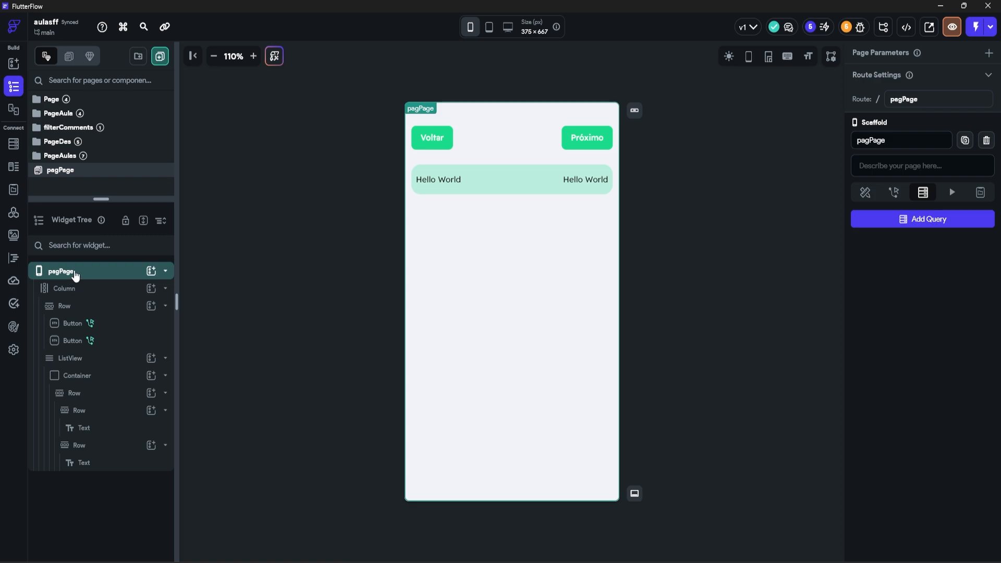
{"action": "left_click", "coordinate": [894, 225]}
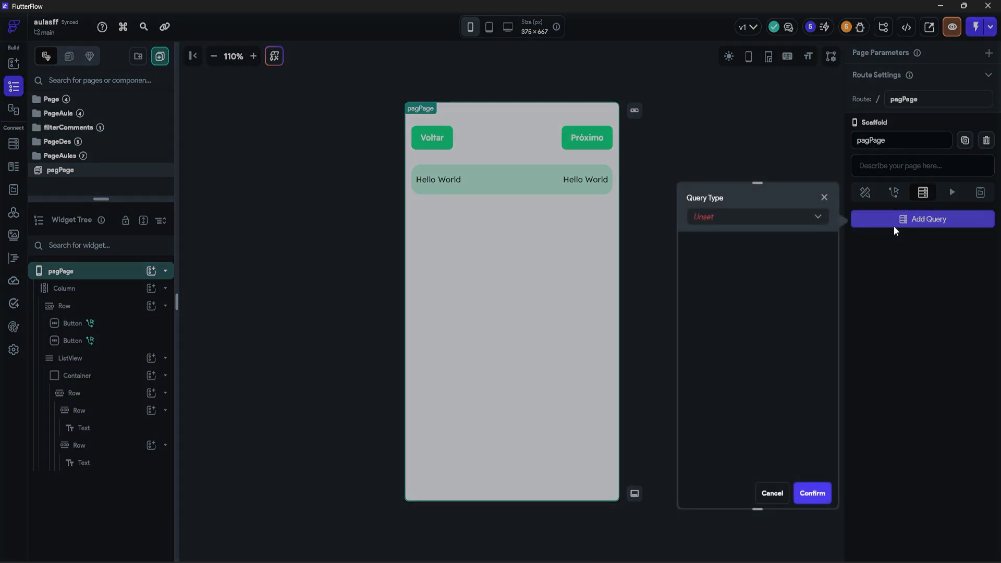
{"action": "left_click", "coordinate": [759, 217]}
{"action": "left_click", "coordinate": [714, 270]}
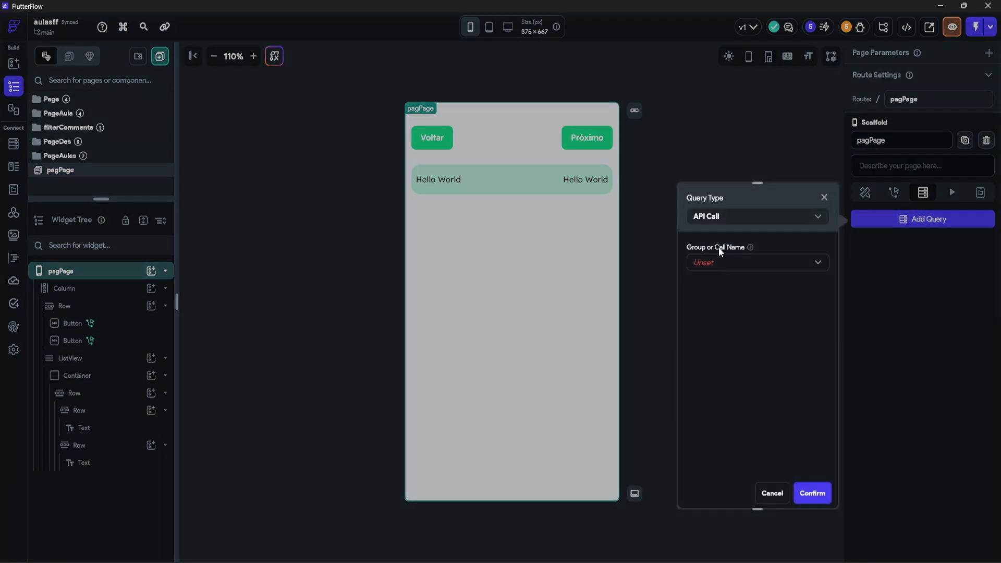
{"action": "left_click", "coordinate": [718, 262]}
{"action": "left_click", "coordinate": [725, 292]}
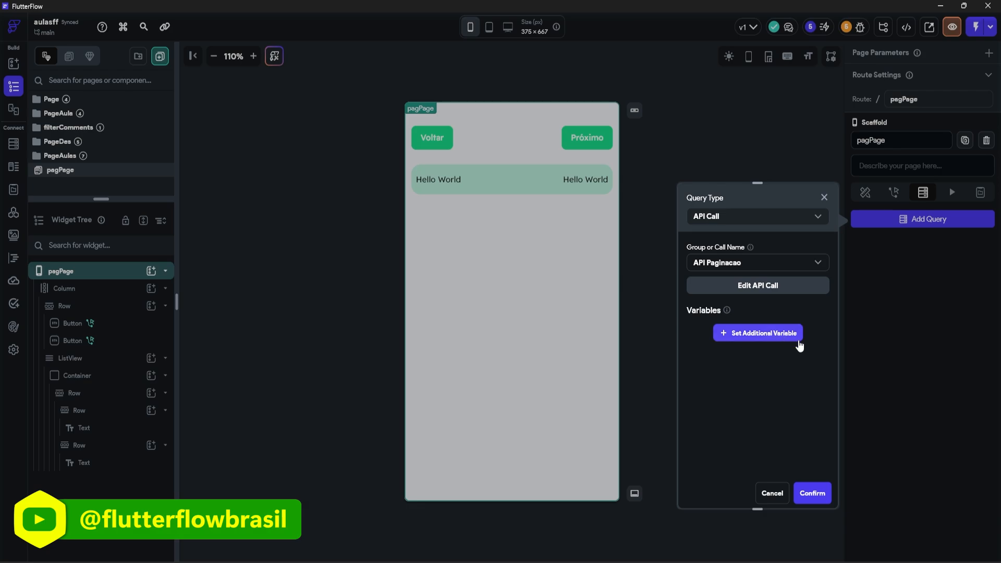
{"action": "left_click", "coordinate": [778, 497]}
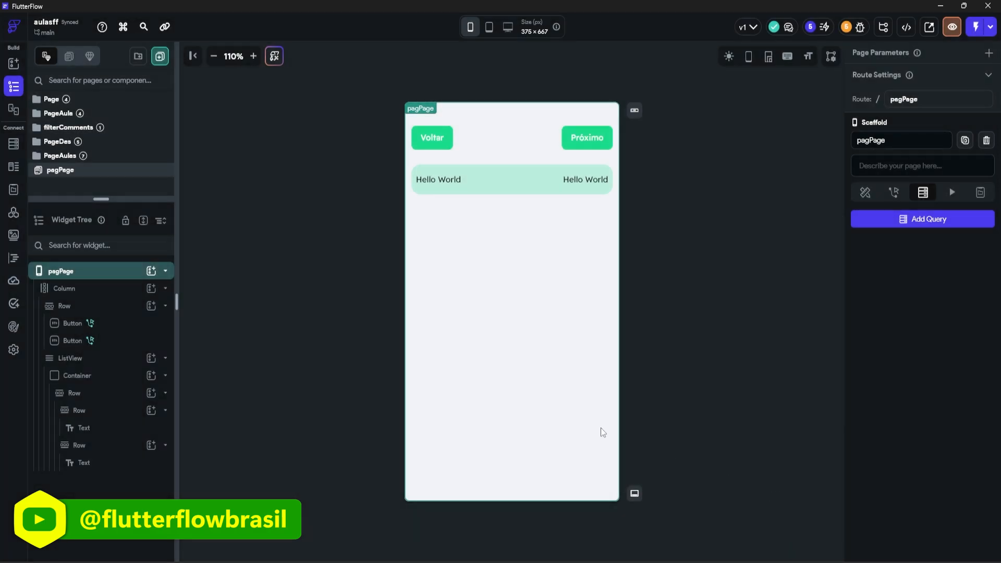
Create an app constant named limit of type Integer with a value of 10.
{"action": "left_click", "coordinate": [16, 195]}
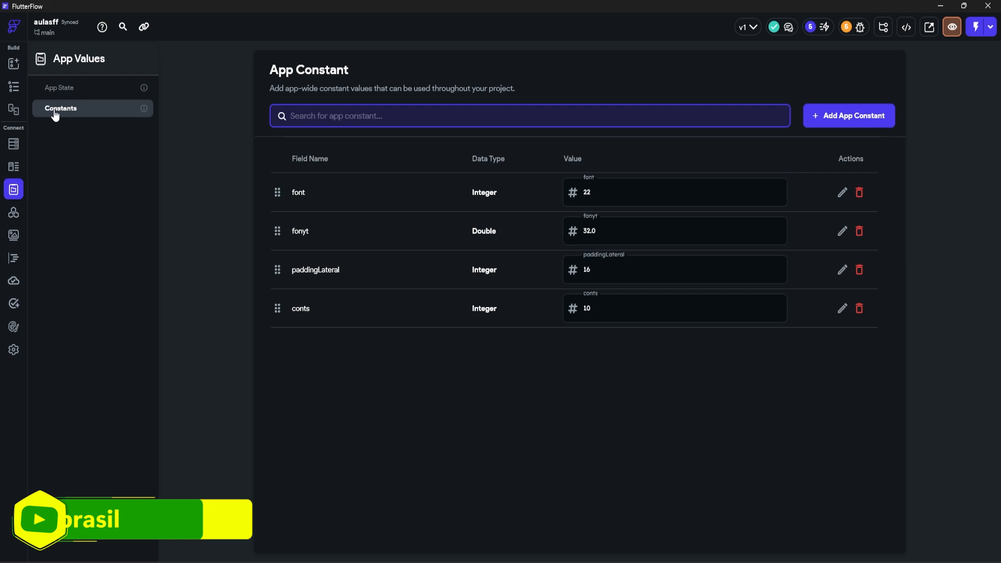
{"action": "left_click", "coordinate": [828, 121]}
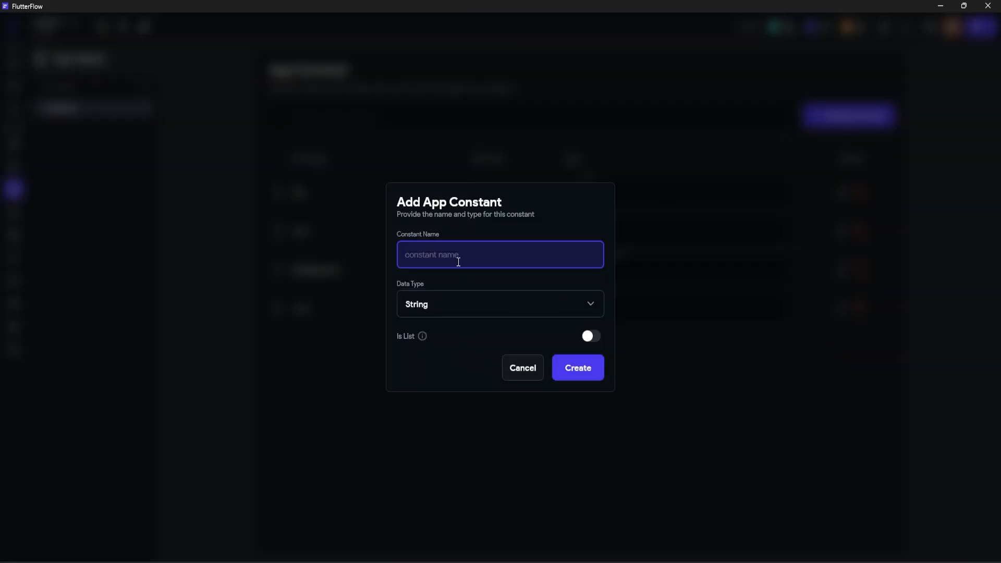
{"action": "type", "text": "limit"}
{"action": "left_click", "coordinate": [463, 308]}
{"action": "left_click", "coordinate": [443, 254]}
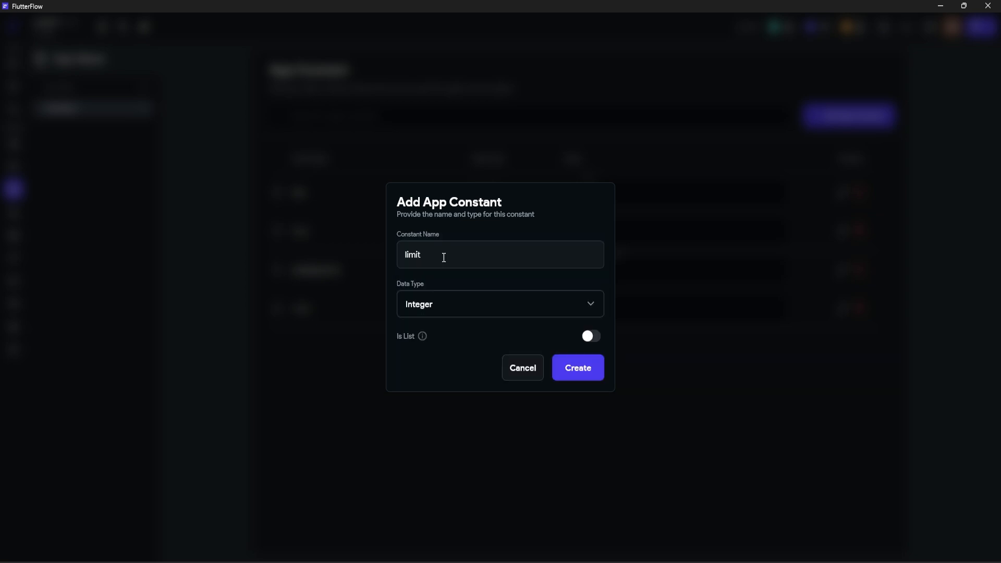
{"action": "left_click", "coordinate": [574, 371]}
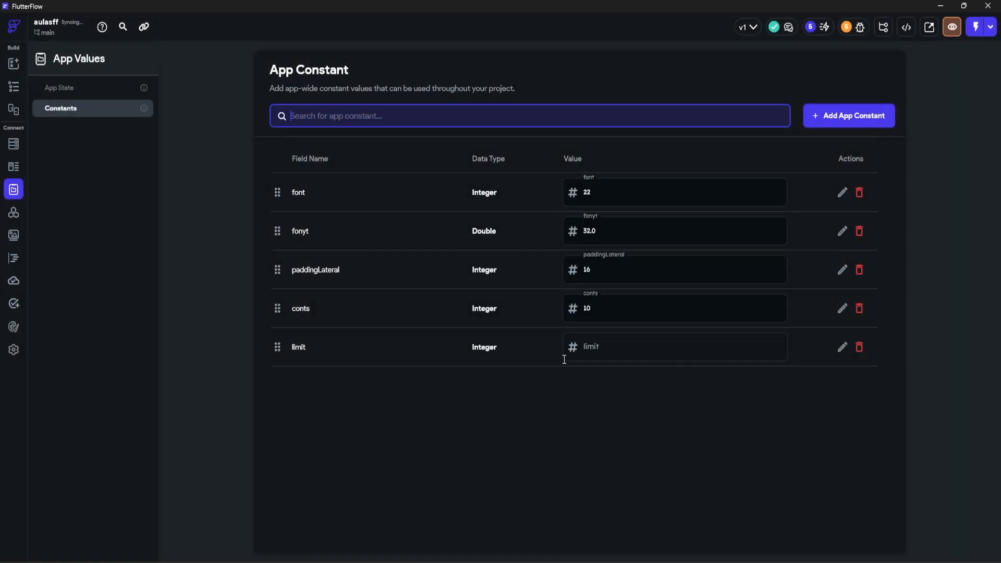
{"action": "left_click", "coordinate": [631, 348]}
{"action": "type", "text": "10"}
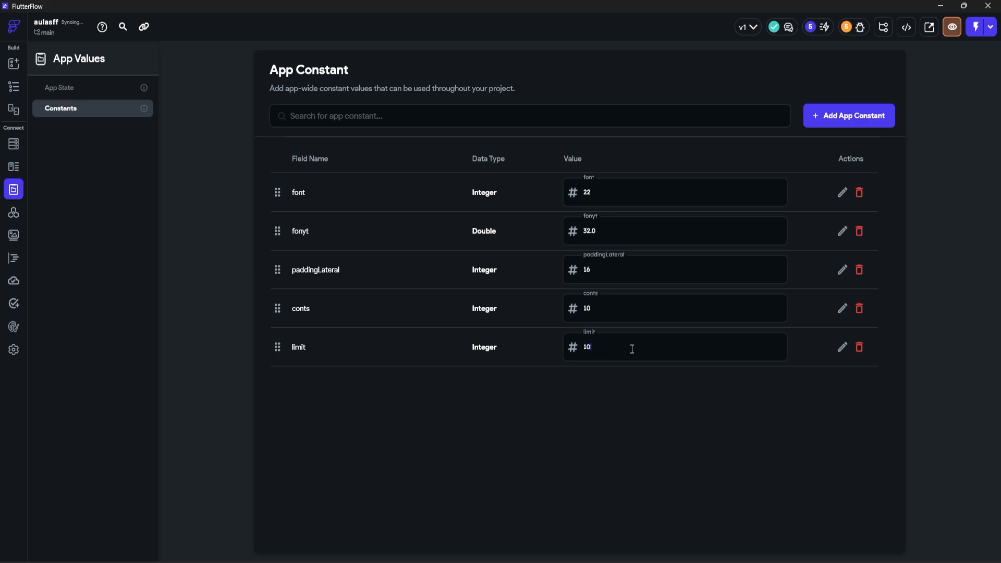
{"action": "left_click_drag", "start_coordinate": [631, 349], "coordinate": [497, 344]}
{"action": "left_click", "coordinate": [605, 349]}
Start an API Call backend query on pagPage that uses the API Paginacao call.
{"action": "left_click", "coordinate": [14, 87]}
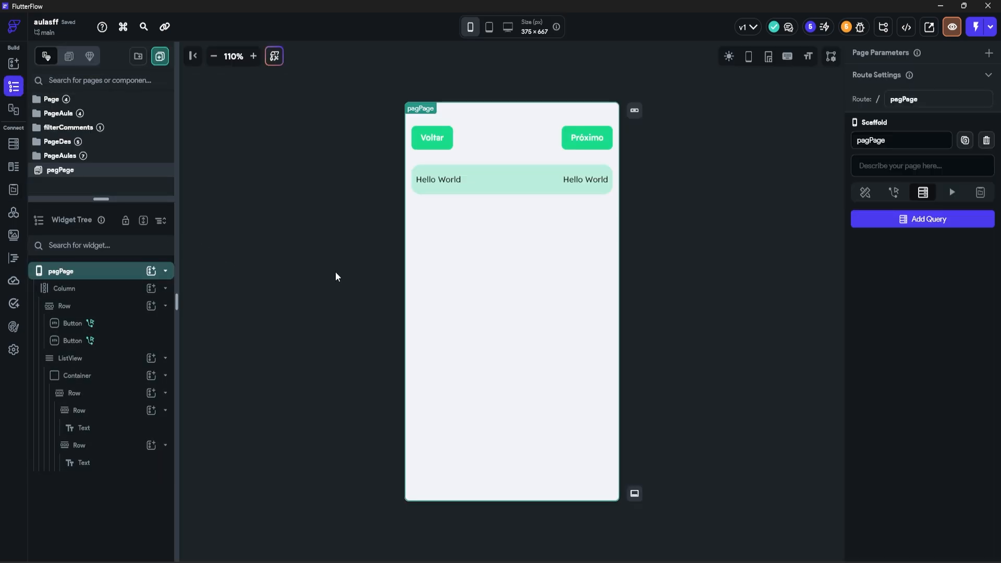
{"action": "left_click", "coordinate": [936, 224]}
{"action": "left_click", "coordinate": [735, 217]}
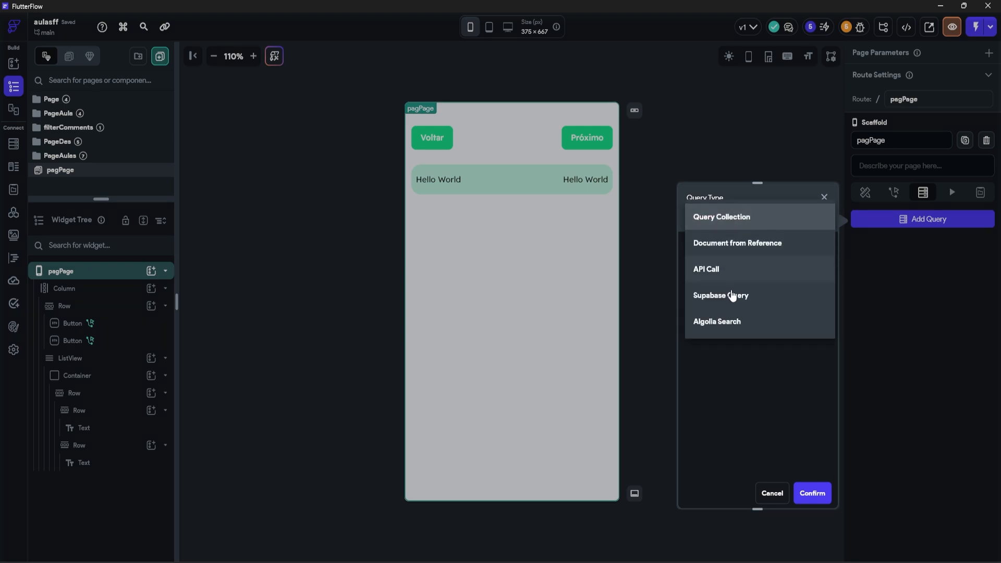
{"action": "left_click", "coordinate": [724, 273]}
{"action": "left_click", "coordinate": [727, 269]}
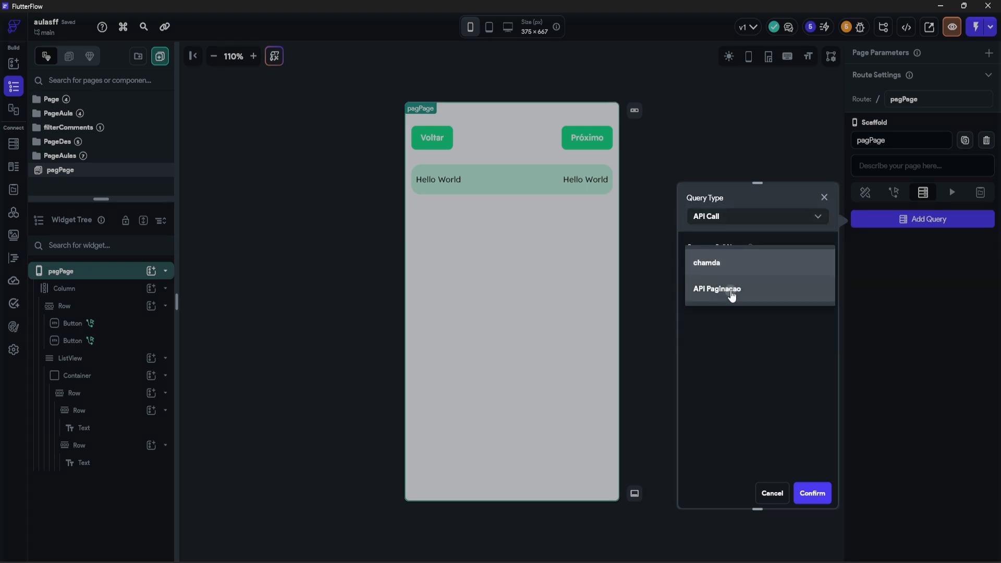
{"action": "left_click", "coordinate": [733, 289]}
Add two variables to the query and bind the limit parameter to the limit project constant with no further changes.
{"action": "left_click", "coordinate": [733, 336]}
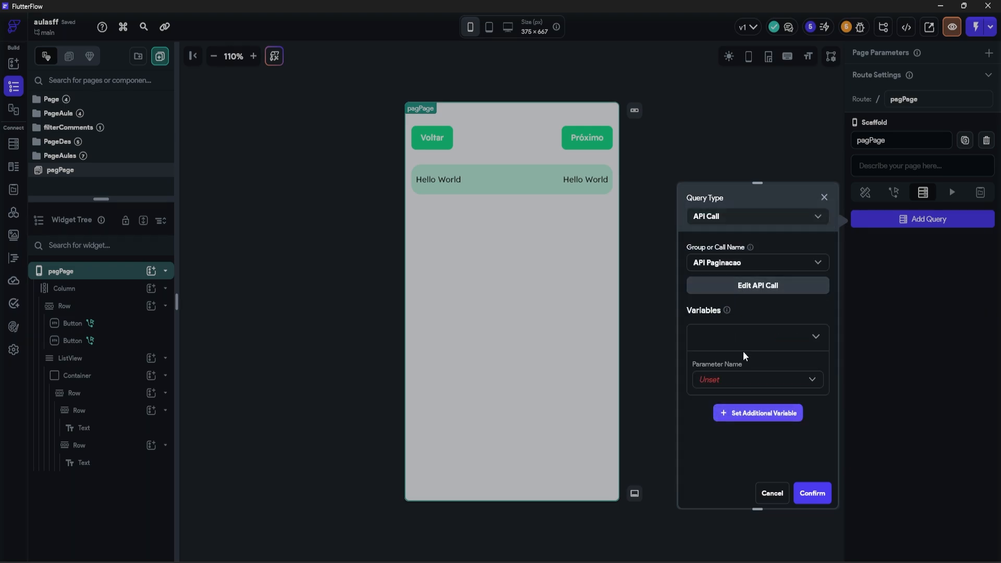
{"action": "left_click", "coordinate": [733, 411]}
{"action": "left_click", "coordinate": [732, 381]}
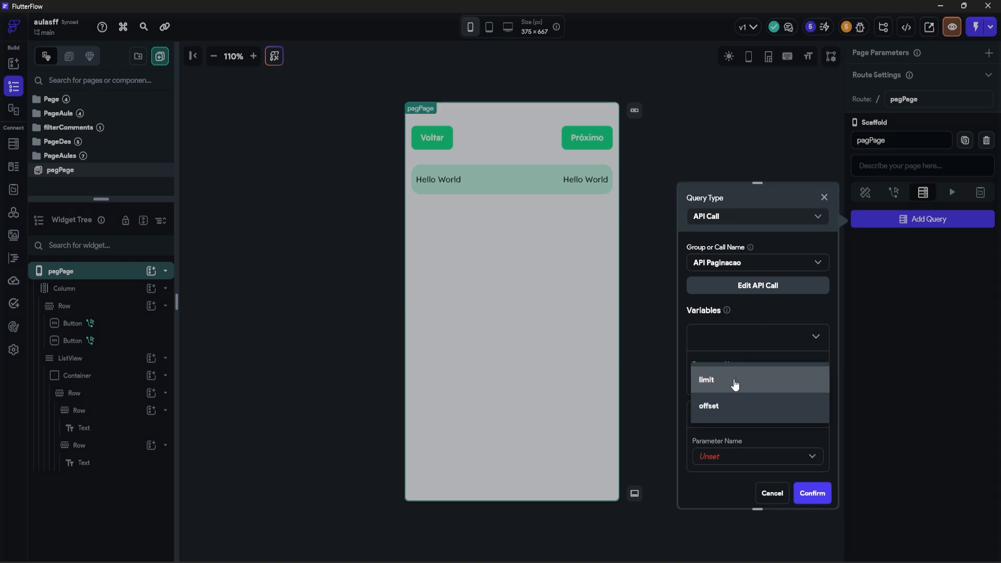
{"action": "left_click", "coordinate": [712, 384]}
{"action": "scroll", "coordinate": [738, 330], "scroll_direction": "down", "scroll_amount": 1}
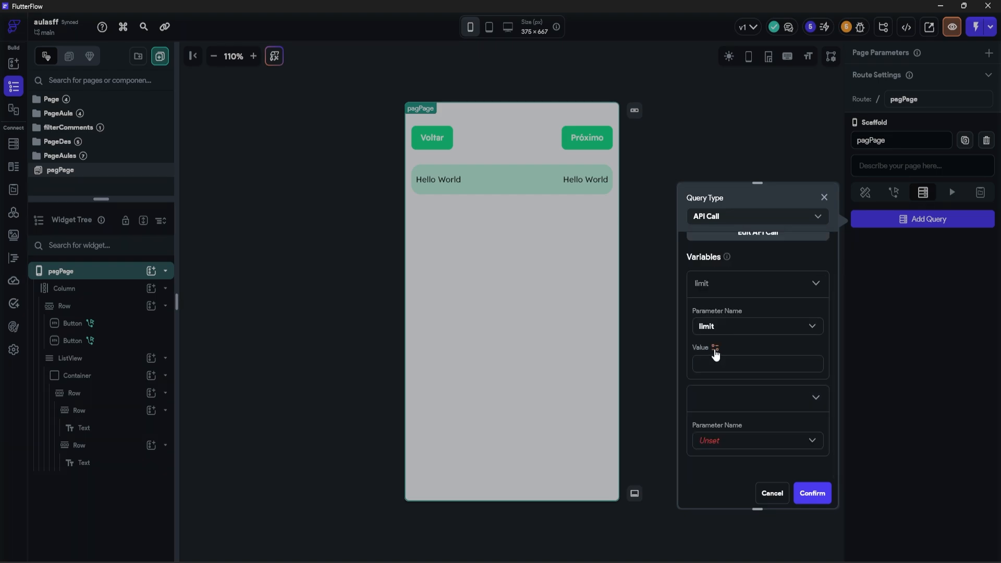
{"action": "left_click", "coordinate": [714, 348]}
{"action": "left_click", "coordinate": [580, 428]}
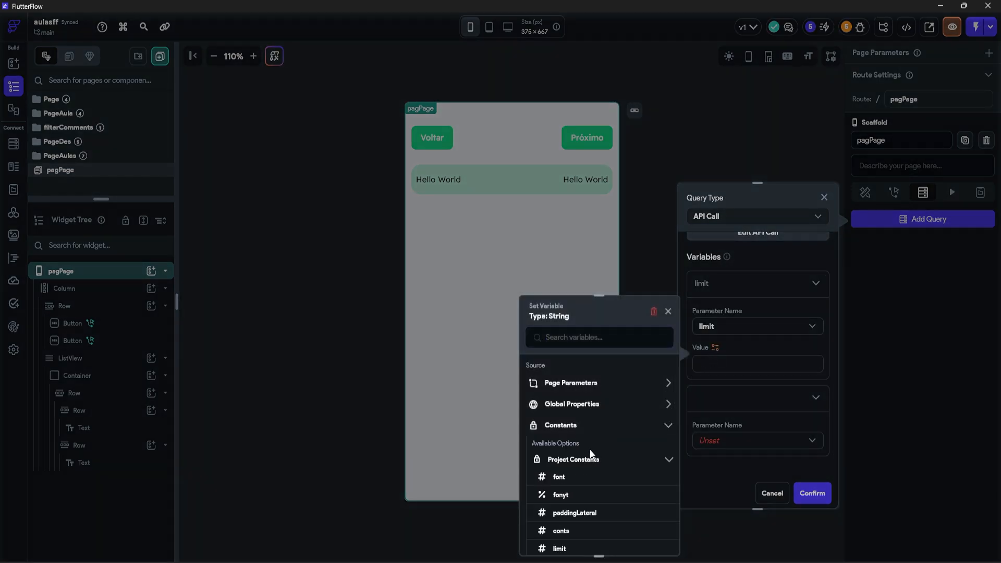
{"action": "scroll", "coordinate": [592, 457], "scroll_direction": "down", "scroll_amount": 3}
{"action": "scroll", "coordinate": [592, 456], "scroll_direction": "up", "scroll_amount": 1}
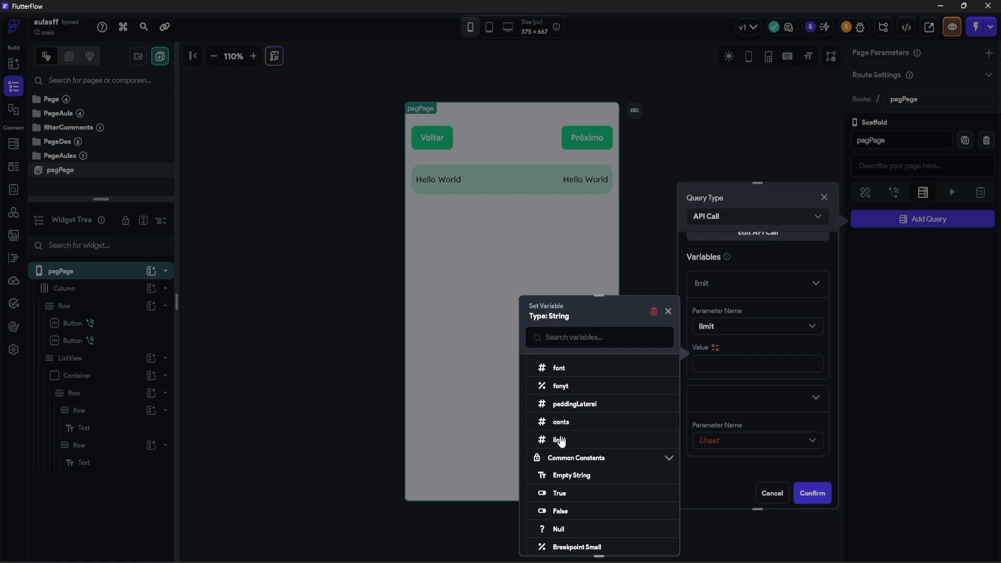
{"action": "left_click", "coordinate": [558, 439]}
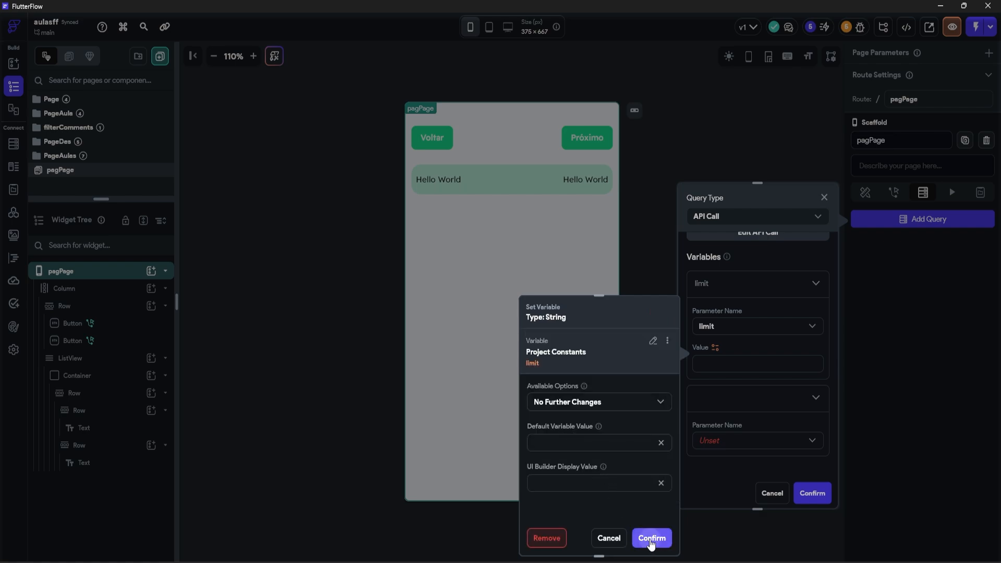
{"action": "left_click", "coordinate": [652, 538]}
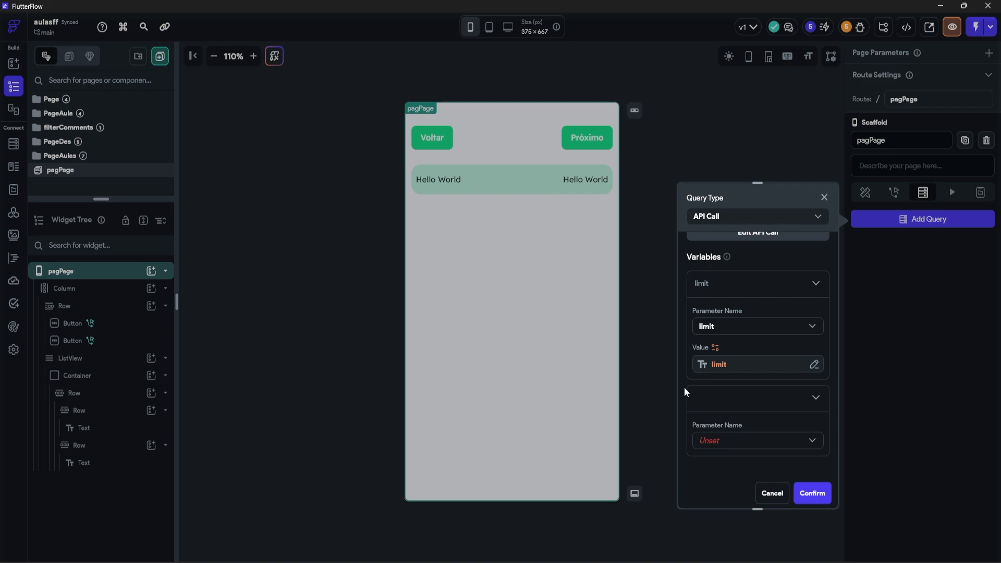
Assign the second query variable to the offset parameter and start a new custom function as its value.
{"action": "left_click", "coordinate": [718, 441]}
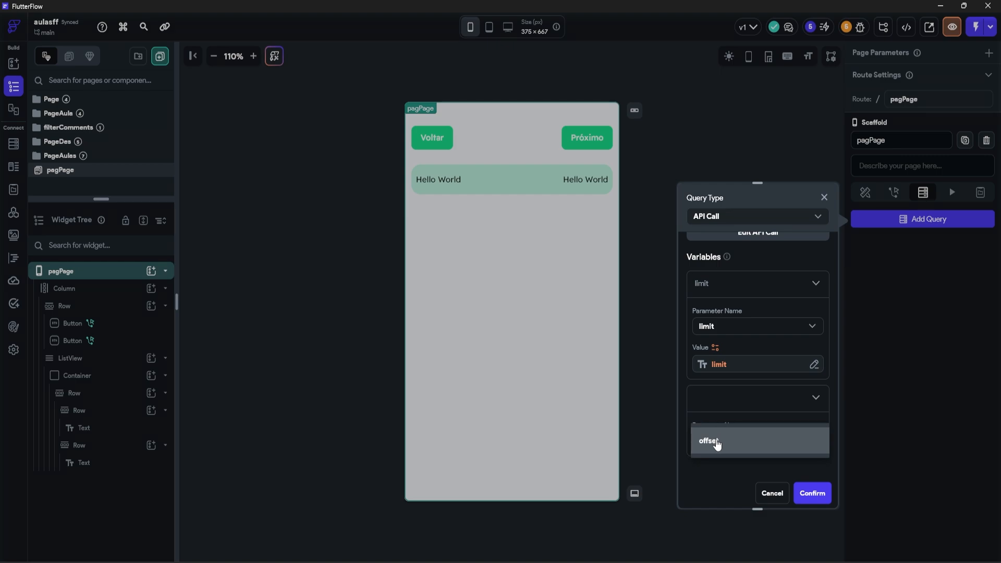
{"action": "left_click", "coordinate": [748, 441]}
{"action": "left_click", "coordinate": [715, 424]}
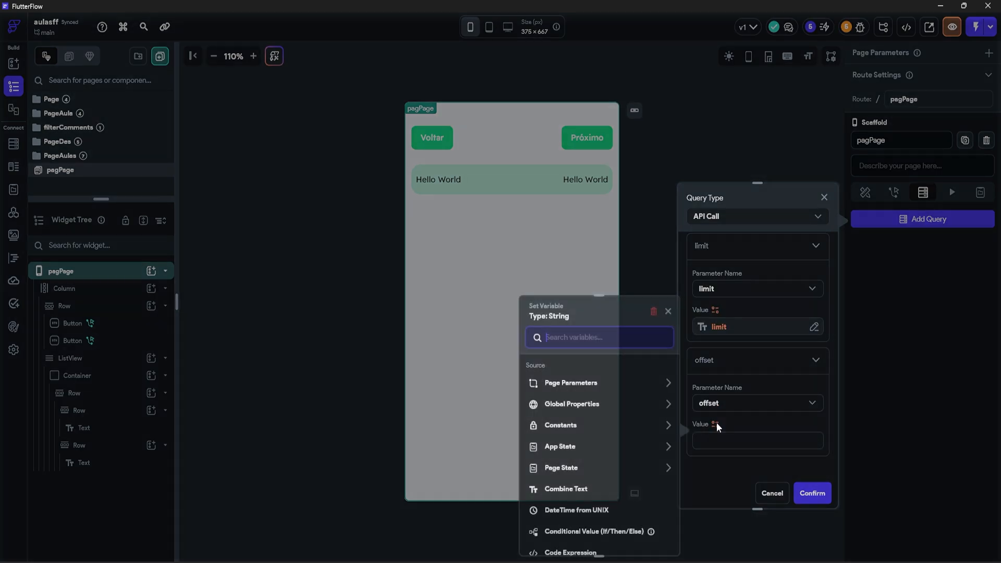
{"action": "left_click", "coordinate": [573, 461]}
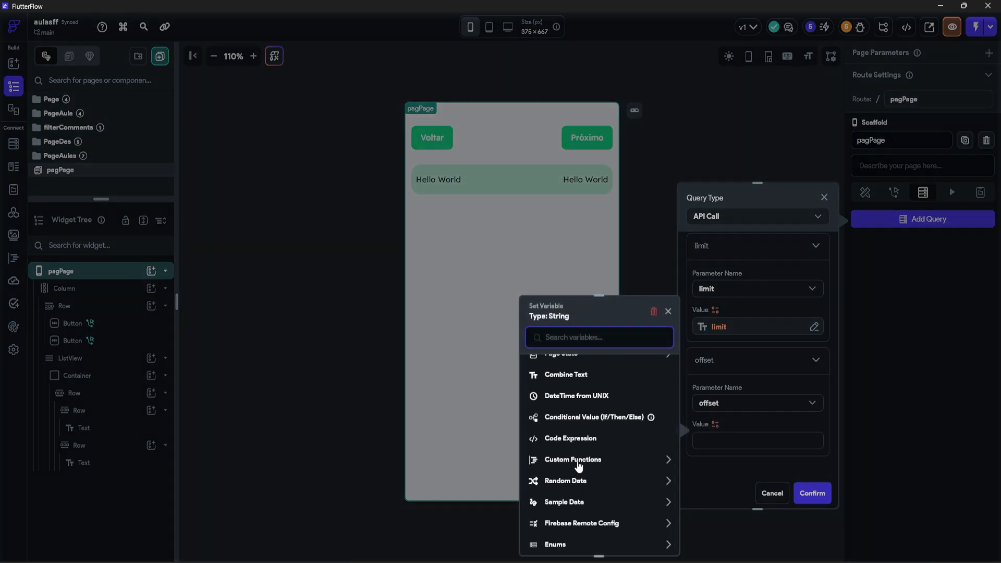
{"action": "scroll", "coordinate": [581, 478], "scroll_direction": "down", "scroll_amount": 2}
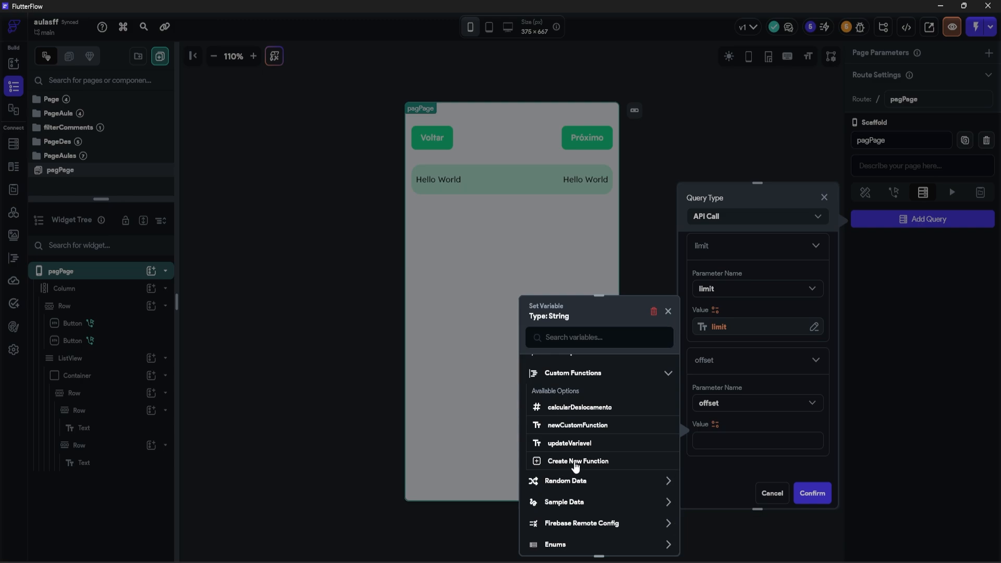
{"action": "left_click", "coordinate": [577, 462]}
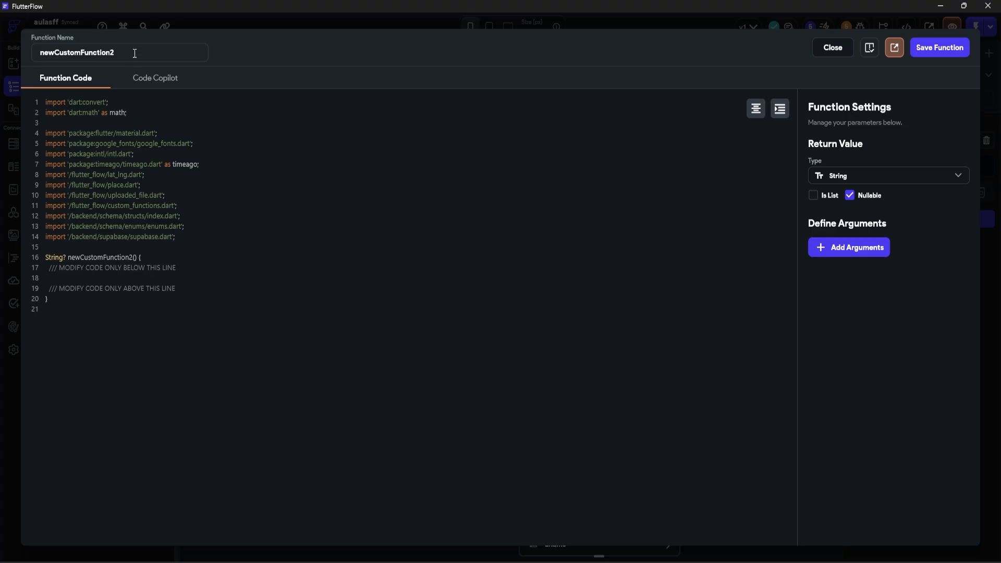
Name the new custom function calcDeslocamento.
{"action": "left_click_drag", "start_coordinate": [134, 53], "coordinate": [8, 50]}
{"action": "type", "text": "calc"}
{"action": "type", "text": "Decon"}
{"action": "key", "text": "BackSpace"}
{"action": "key", "text": "BackSpace"}
{"action": "key", "text": "BackSpace"}
{"action": "type", "text": "sc"}
{"action": "key", "text": "BackSpace"}
{"action": "type", "text": "locamento"}
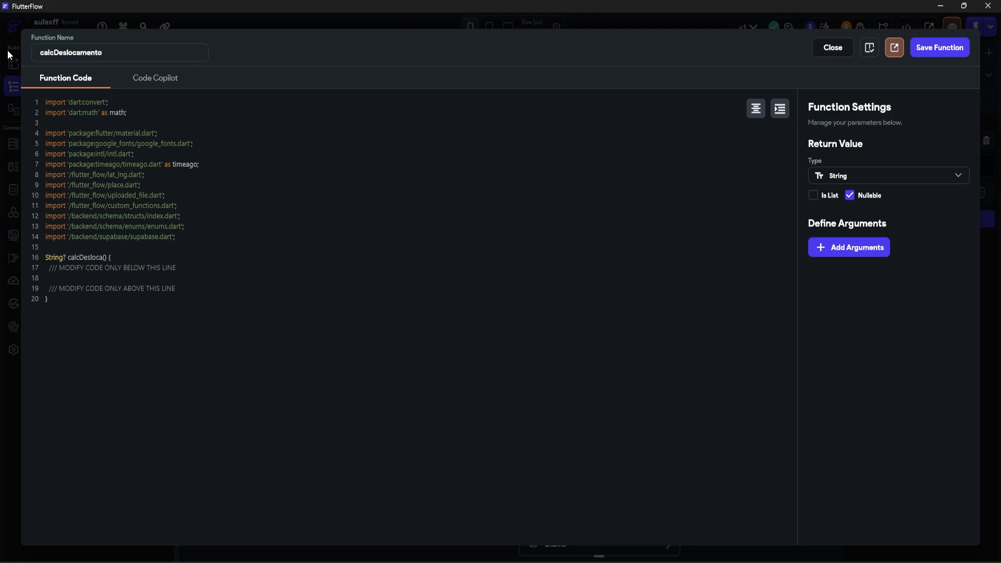
Set the function's return value to a non-nullable Integer.
{"action": "left_click", "coordinate": [856, 179]}
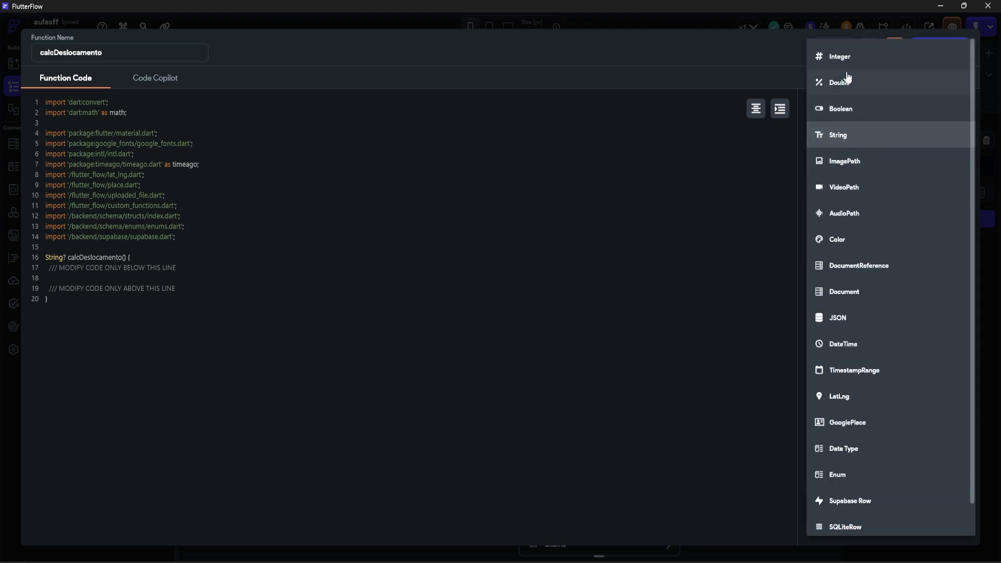
{"action": "left_click", "coordinate": [847, 58]}
{"action": "left_click", "coordinate": [863, 197]}
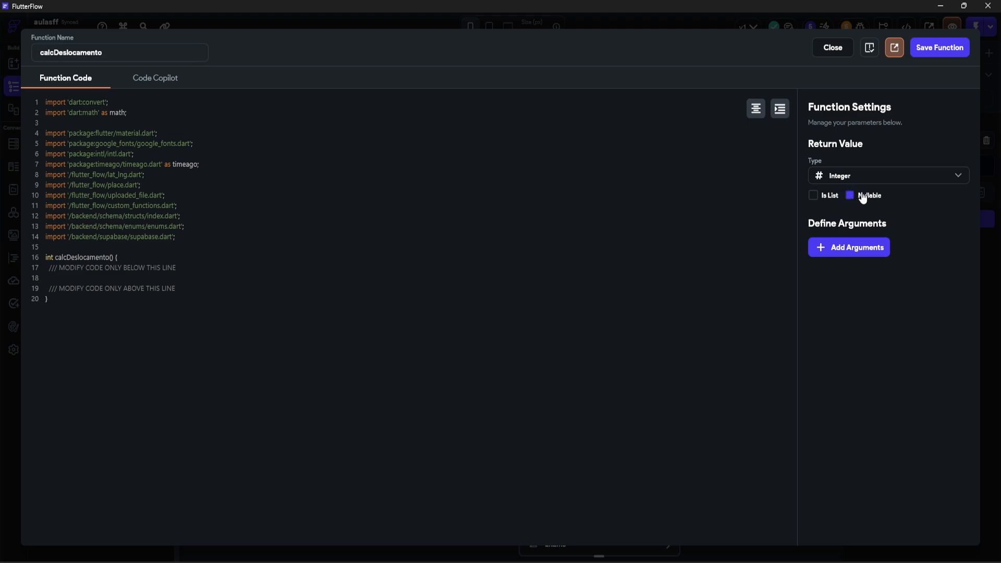
Add a function argument named pageNum of type Integer and make it non-nullable.
{"action": "left_click", "coordinate": [835, 248]}
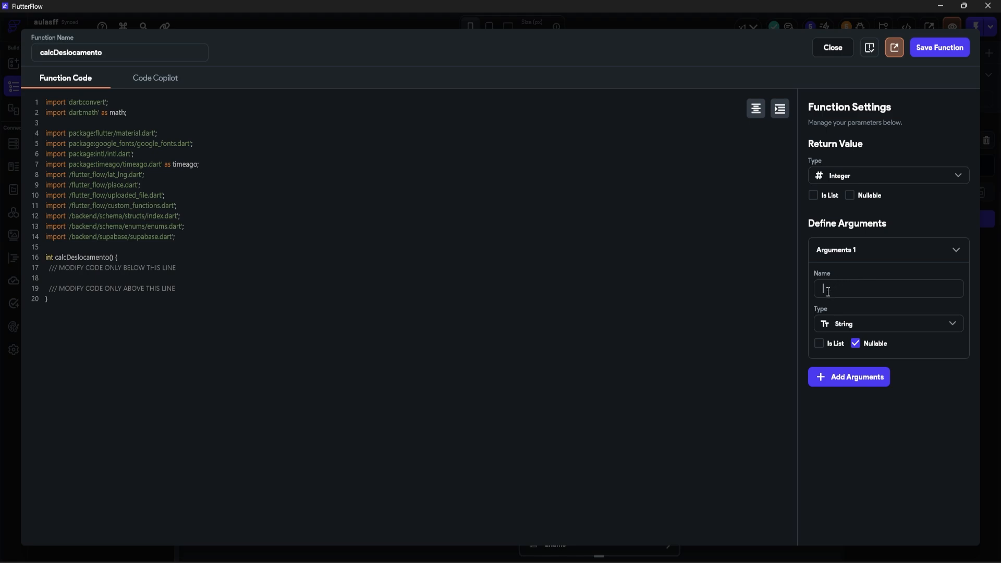
{"action": "type", "text": "pageNum"}
{"action": "left_click", "coordinate": [849, 323]}
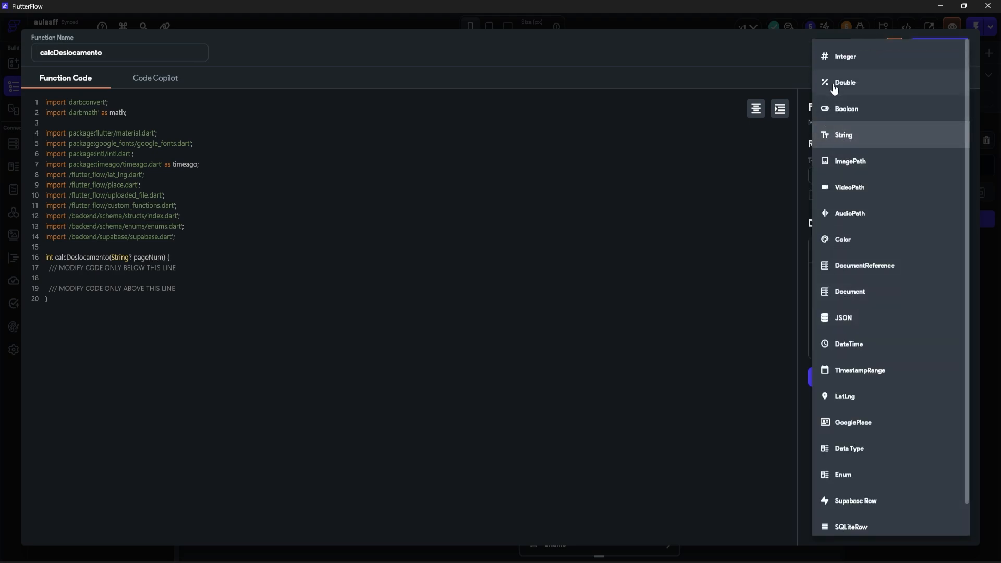
{"action": "left_click", "coordinate": [845, 58]}
{"action": "left_click", "coordinate": [855, 343]}
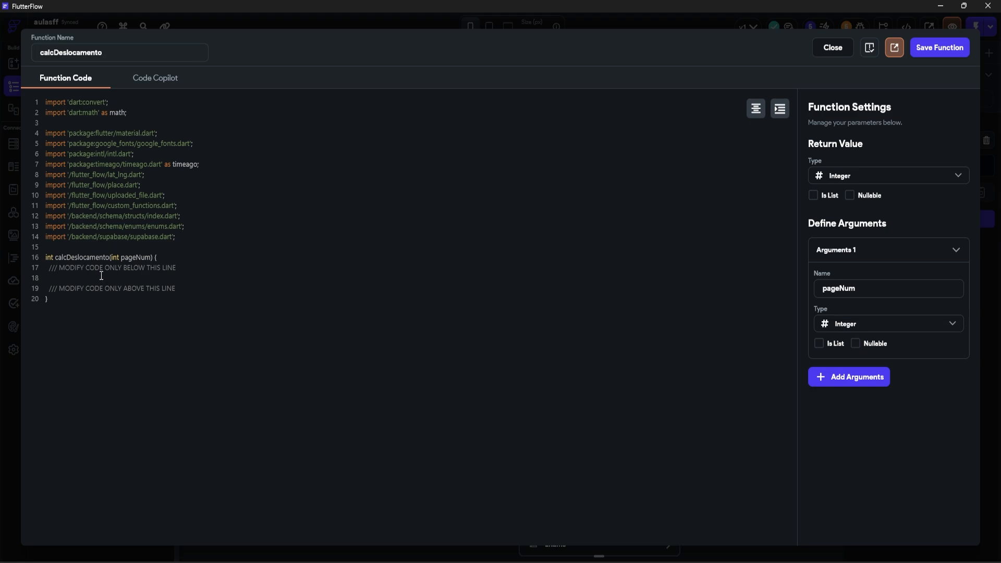
Declare int limit = 10; in the function body and add a non-nullable Integer argument named limit.
{"action": "type", "text": "int limit = 10;"}
{"action": "left_click", "coordinate": [846, 378]}
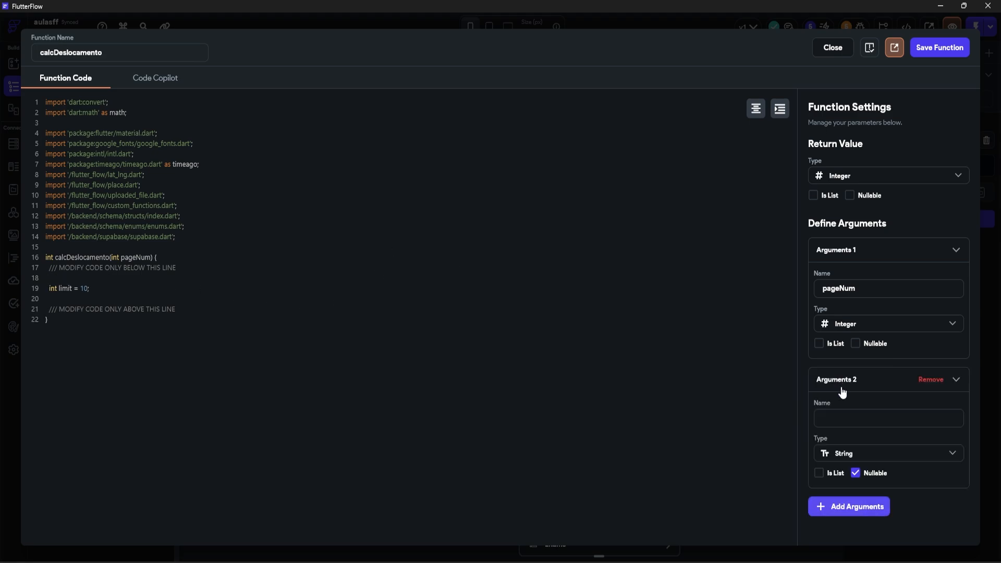
{"action": "left_click", "coordinate": [844, 417]}
{"action": "type", "text": "limit"}
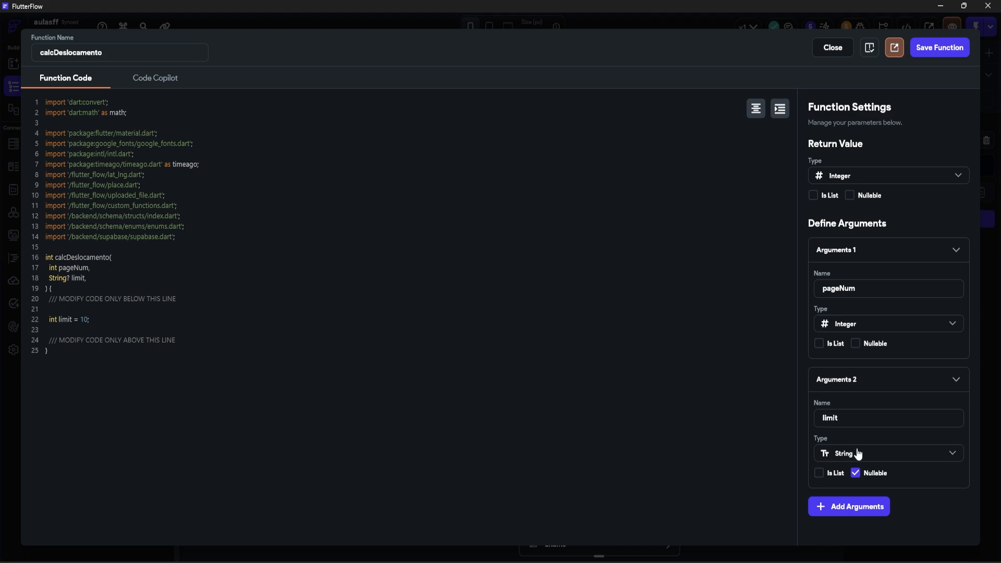
{"action": "left_click", "coordinate": [859, 453]}
{"action": "left_click", "coordinate": [829, 67]}
{"action": "left_click", "coordinate": [855, 473]}
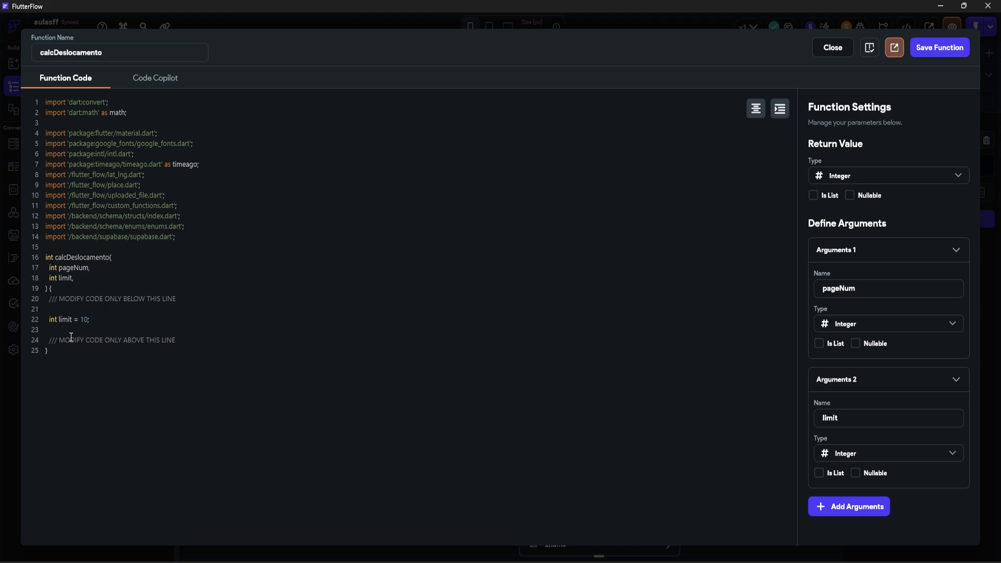
Replace the limit declaration in the function body with return (pageNum - 1) * limit;.
{"action": "key", "text": "BackSpace"}
{"action": "key", "text": "BackSpace"}
{"action": "left_click_drag", "start_coordinate": [92, 319], "coordinate": [52, 318]}
{"action": "key", "text": "BackSpace"}
{"action": "type", "text": "return (pageNum - 1) *"}
Save the calcDeslocamento function and check its code for errors before closing the function editor.
{"action": "left_click", "coordinate": [924, 51]}
{"action": "left_click", "coordinate": [596, 395]}
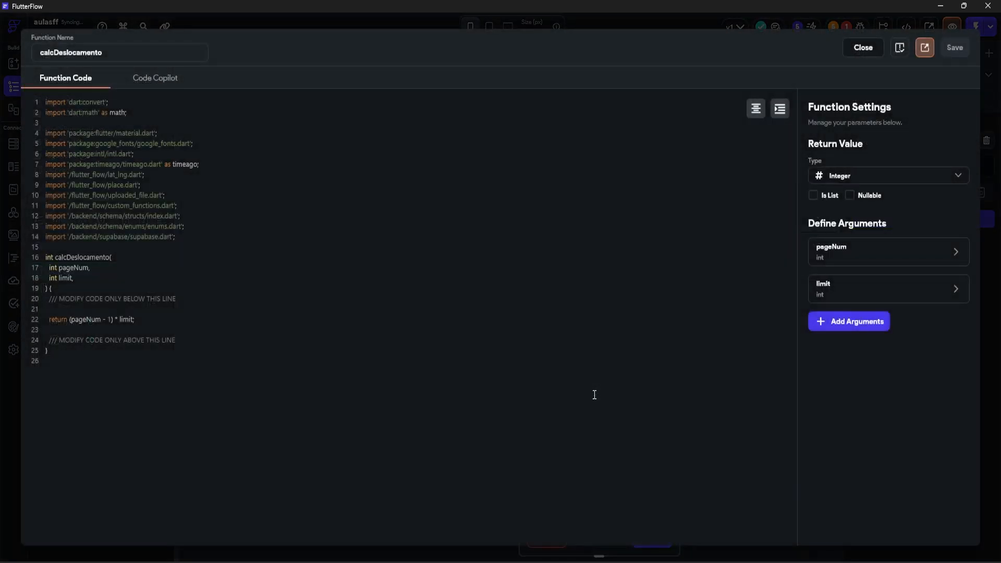
{"action": "left_click", "coordinate": [899, 50]}
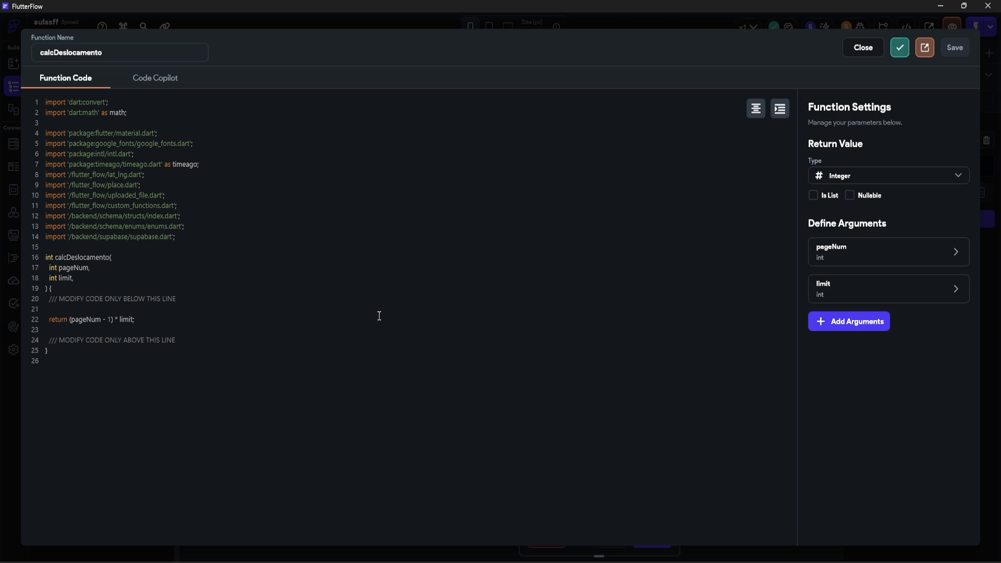
{"action": "left_click", "coordinate": [868, 50]}
Bind the function's pageNum argument to the page state variable pageNum.
{"action": "scroll", "coordinate": [599, 399], "scroll_direction": "down", "scroll_amount": 5}
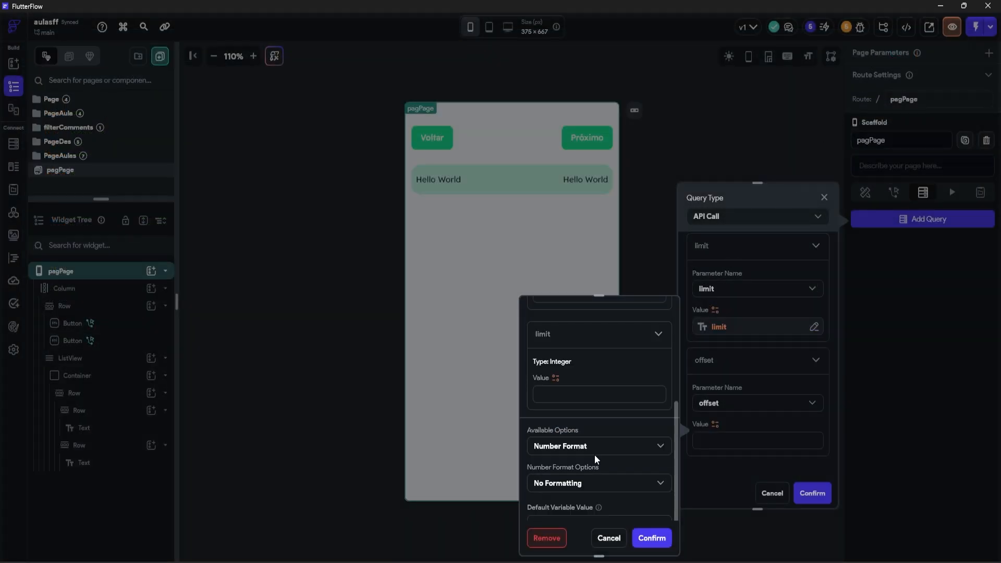
{"action": "scroll", "coordinate": [599, 399], "scroll_direction": "up", "scroll_amount": 3}
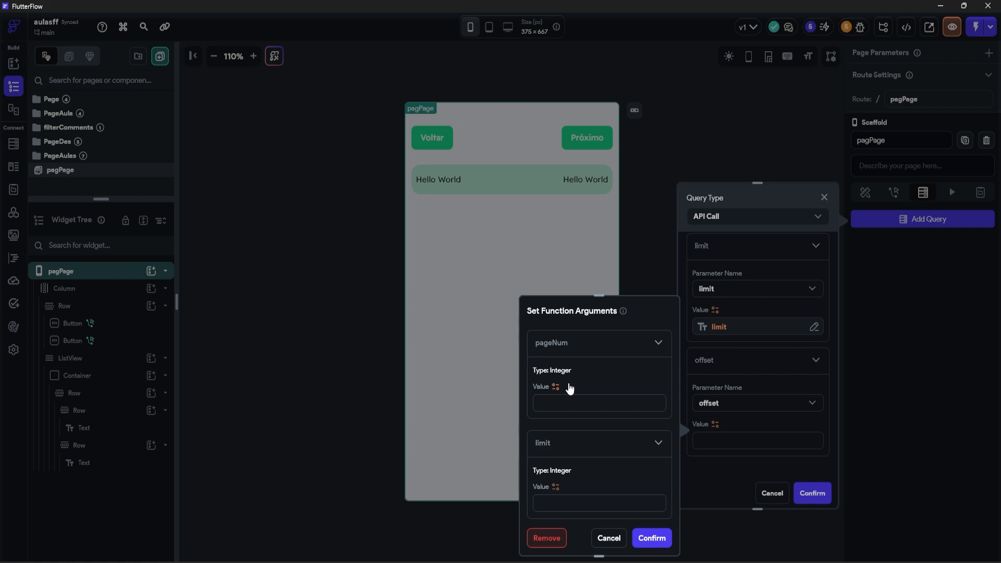
{"action": "left_click", "coordinate": [555, 386]}
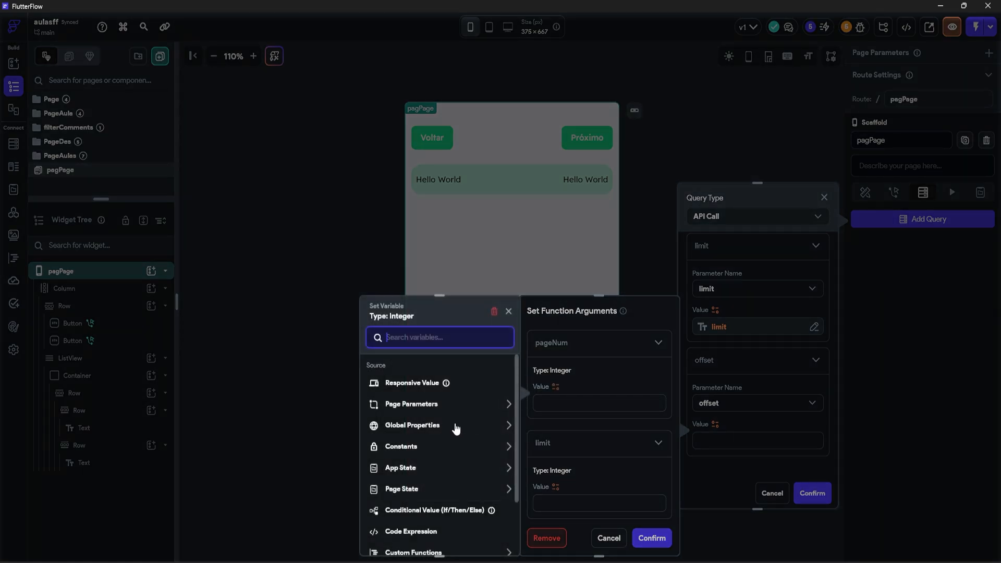
{"action": "left_click", "coordinate": [415, 489]}
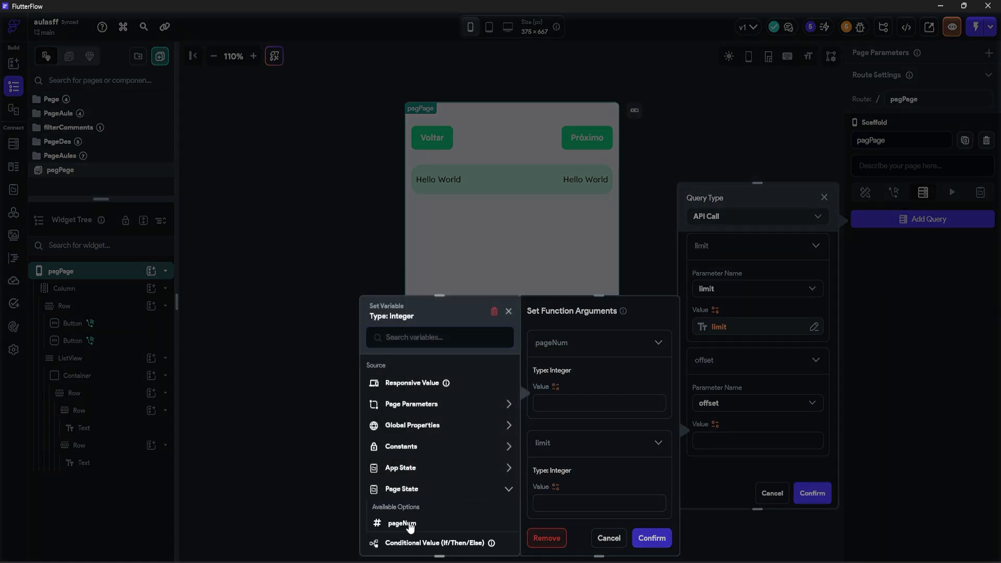
{"action": "left_click", "coordinate": [406, 523]}
Bind the function's limit argument to the project constant limit.
{"action": "scroll", "coordinate": [555, 424], "scroll_direction": "down", "scroll_amount": 1}
{"action": "left_click", "coordinate": [554, 434]}
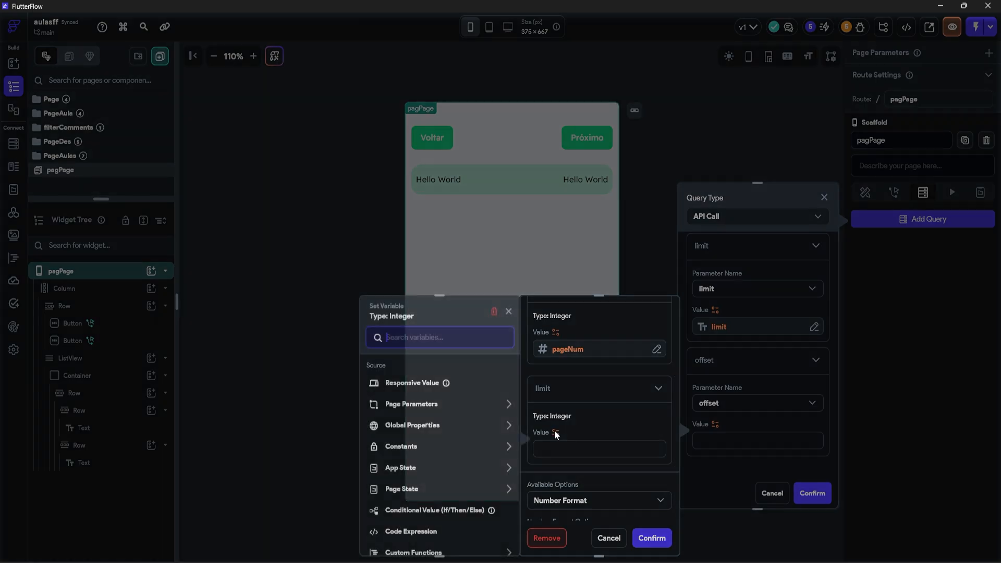
{"action": "left_click", "coordinate": [423, 449]}
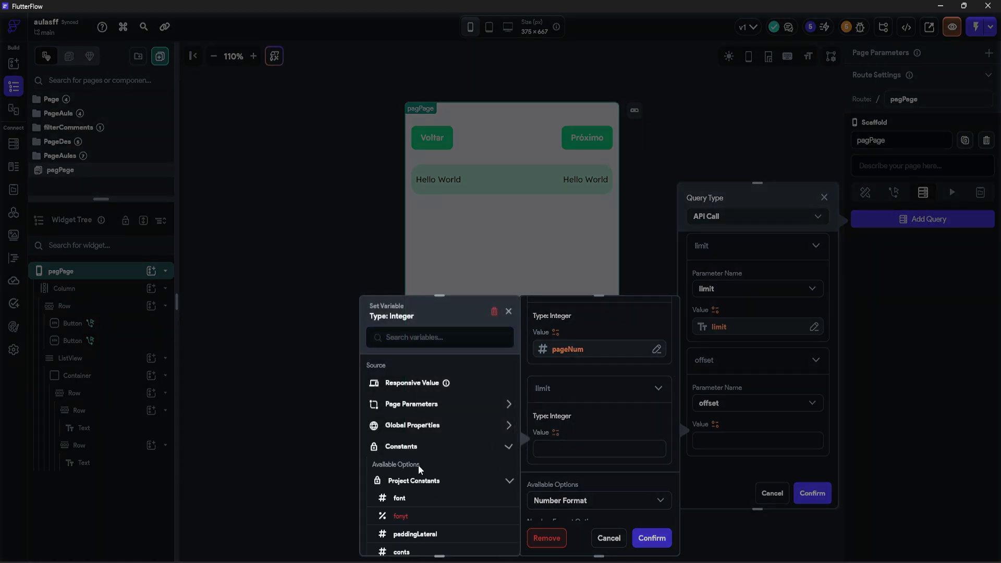
{"action": "scroll", "coordinate": [420, 498], "scroll_direction": "down", "scroll_amount": 2}
{"action": "left_click", "coordinate": [400, 461]}
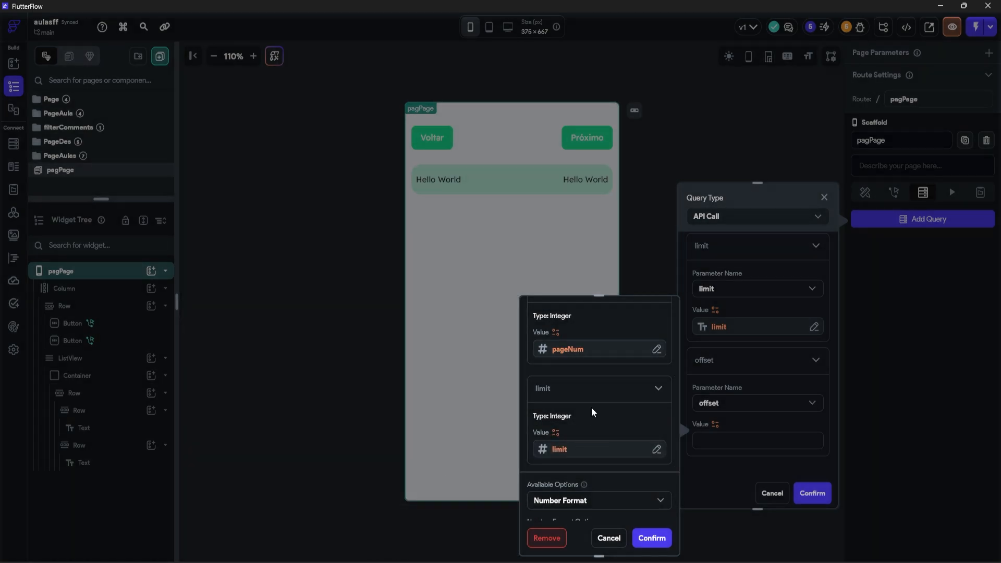
Set the function result's available option to No Further Changes and confirm it as the offset value.
{"action": "scroll", "coordinate": [588, 433], "scroll_direction": "down", "scroll_amount": 2}
{"action": "left_click", "coordinate": [576, 400]}
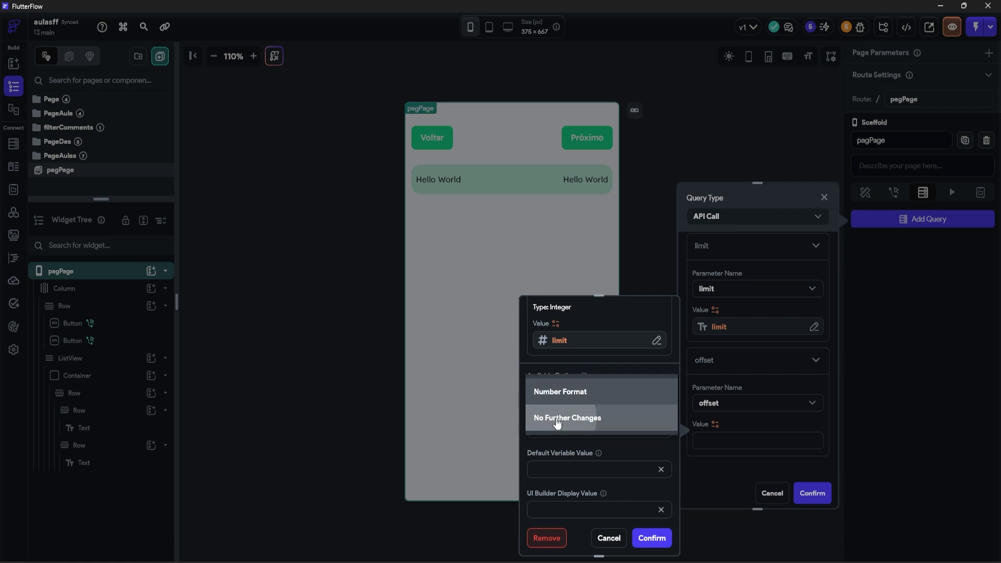
{"action": "left_click", "coordinate": [557, 423]}
{"action": "left_click", "coordinate": [654, 536]}
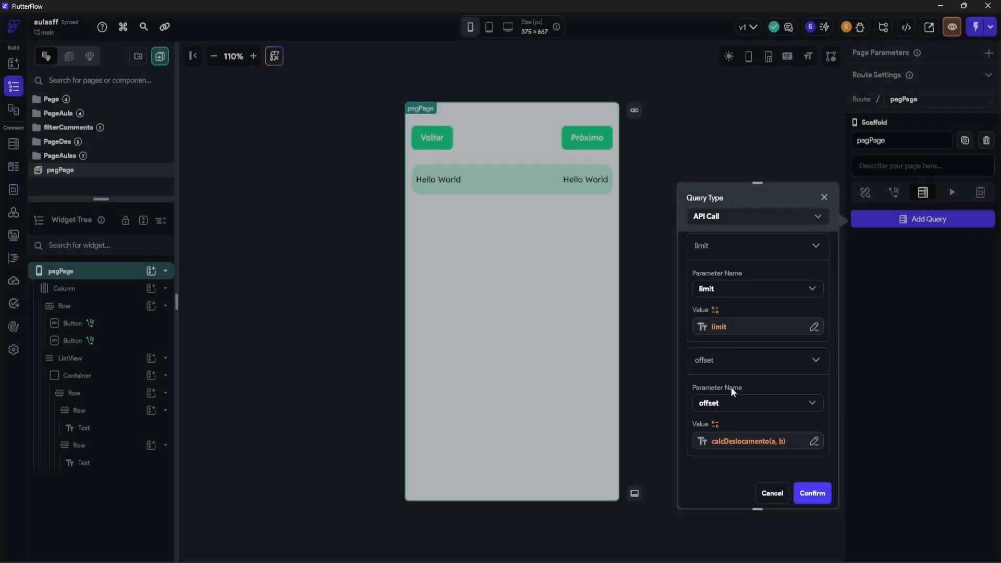
Confirm pagPage's API call query with its limit and offset variables.
{"action": "scroll", "coordinate": [746, 402], "scroll_direction": "up", "scroll_amount": 2}
{"action": "scroll", "coordinate": [747, 403], "scroll_direction": "down", "scroll_amount": 2}
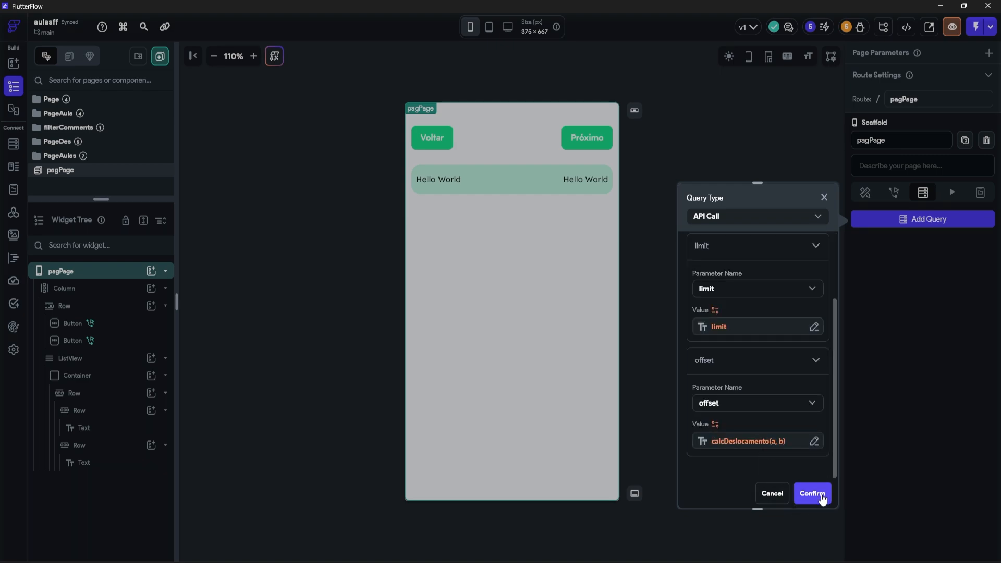
{"action": "left_click", "coordinate": [815, 496]}
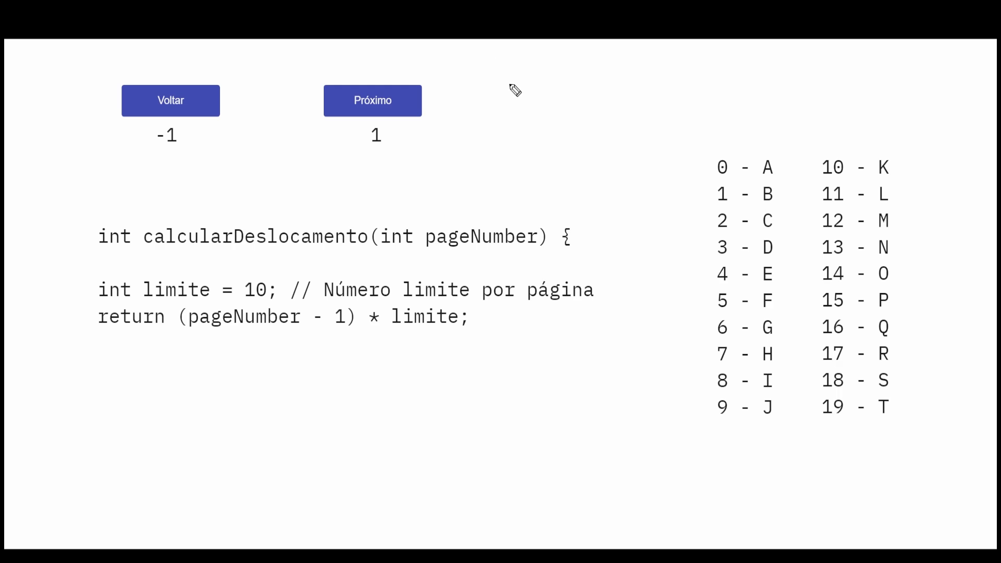
{"action": "mouse_move", "coordinate": [509, 93]}
{"action": "left_mouse_down"}
{"action": "mouse_move", "coordinate": [610, 85]}
{"action": "mouse_move", "coordinate": [605, 94]}
{"action": "mouse_move", "coordinate": [638, 100]}
{"action": "left_mouse_up"}
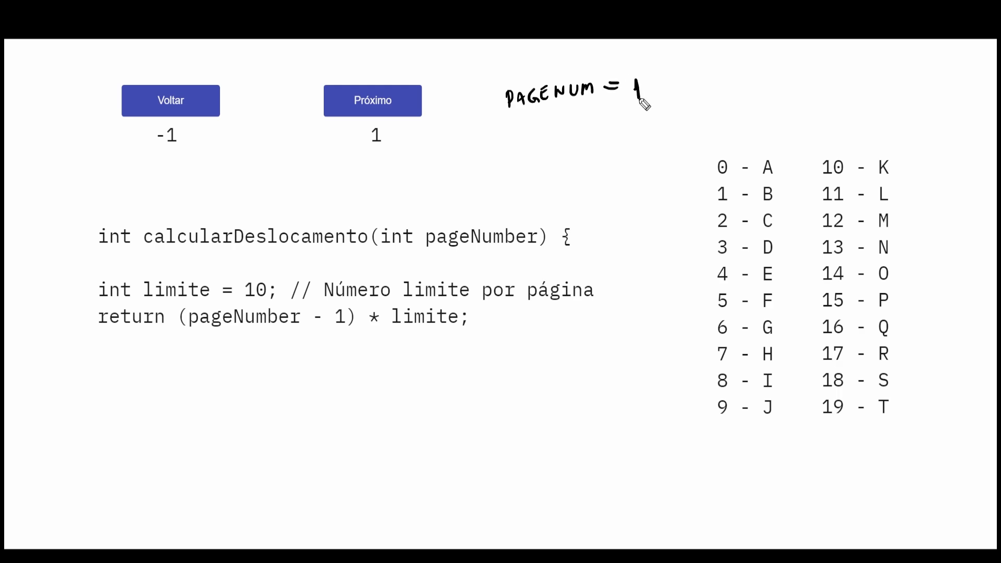